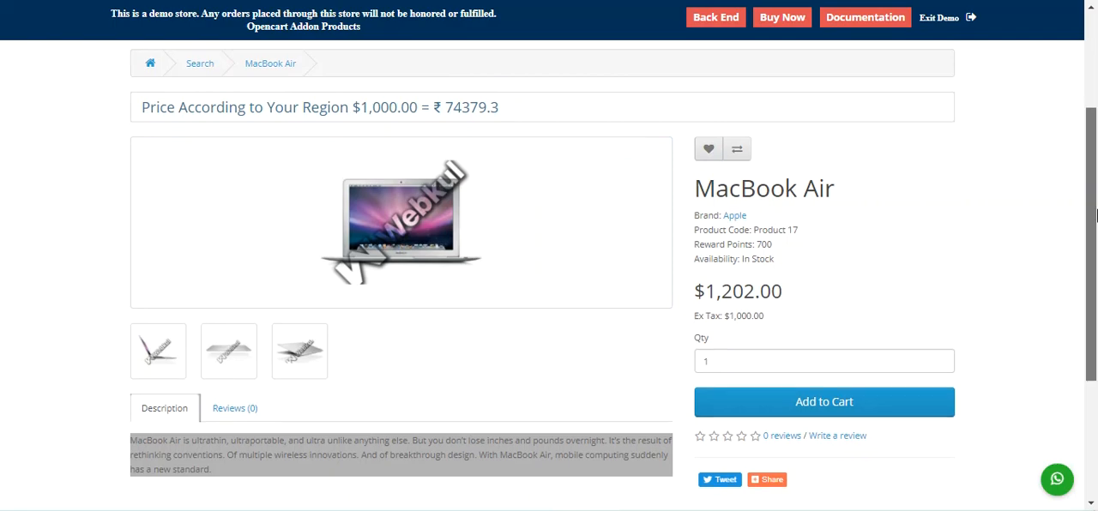
Step: Browse the enlarged MacBook Air product images to view the watermark on each one, and close the gallery
mouse_move(1096, 214)
mouse_down()
mouse_move(1096, 132)
mouse_move(1096, 271)
mouse_move(1096, 230)
mouse_up()
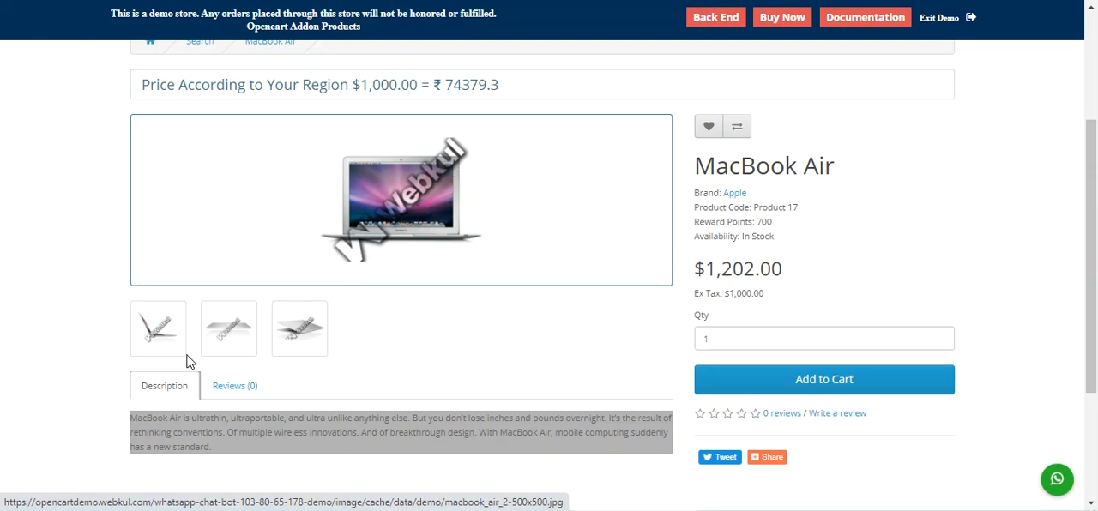
click(161, 335)
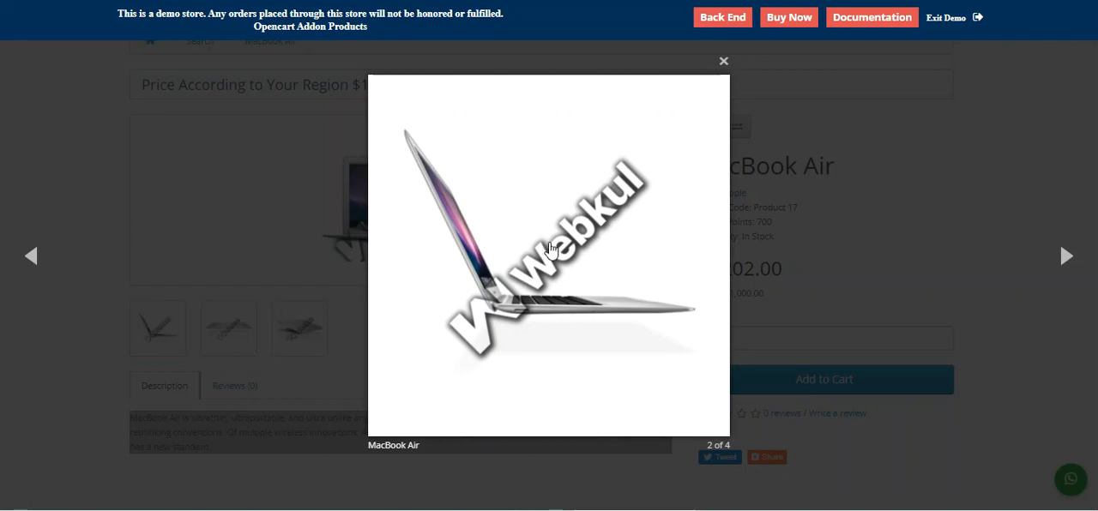
click(1065, 257)
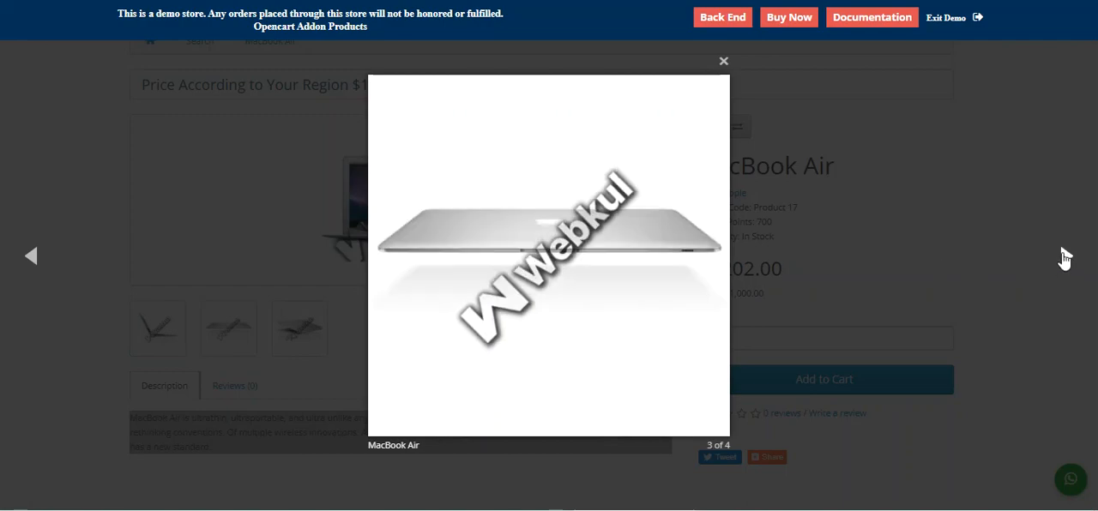
click(1064, 256)
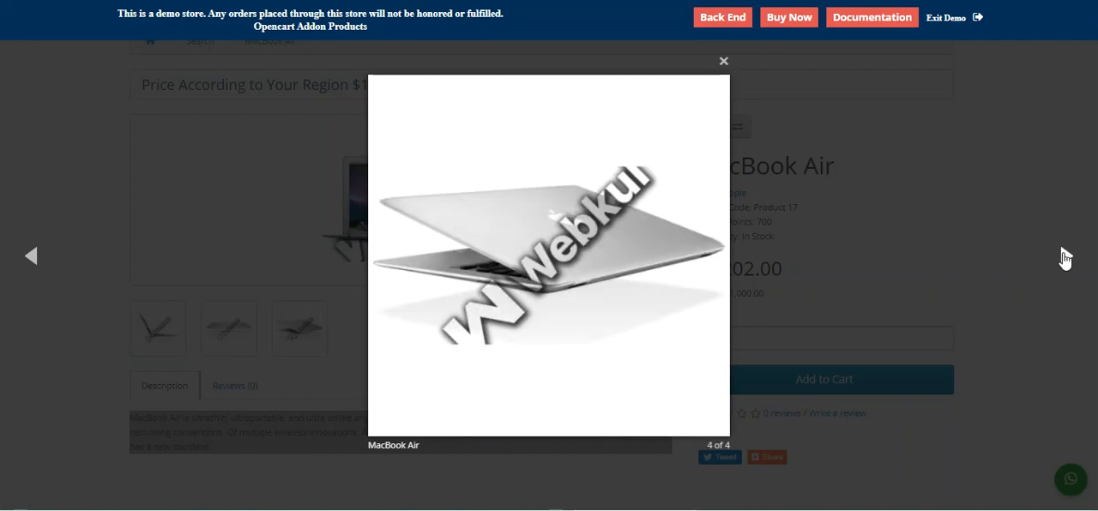
click(1064, 256)
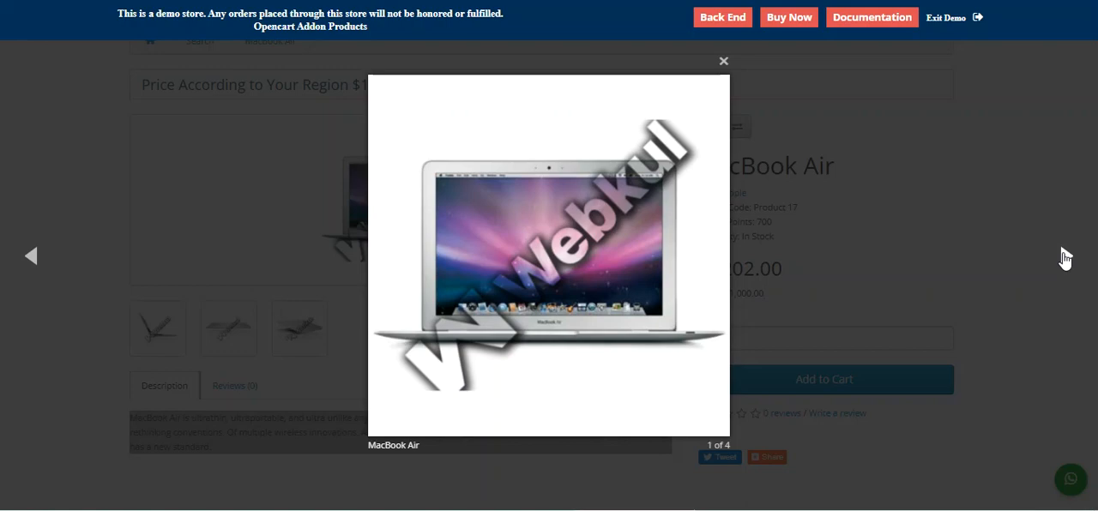
click(723, 61)
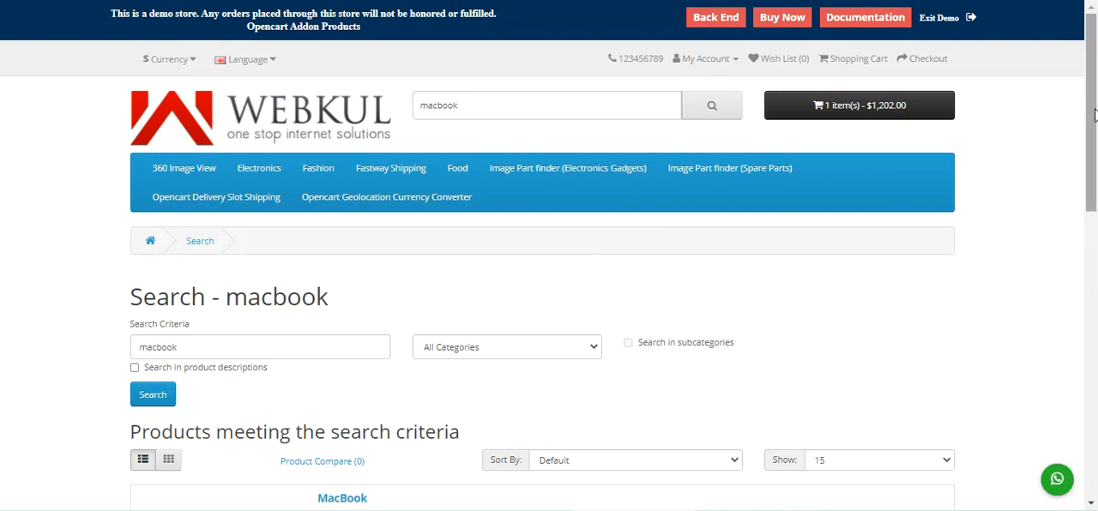
Step: View the shopping cart preview with its product thumbnail on the macbook search results page, and close it
mouse_move(1095, 118)
mouse_down()
mouse_move(1093, 339)
mouse_move(1093, 104)
mouse_up()
click(811, 112)
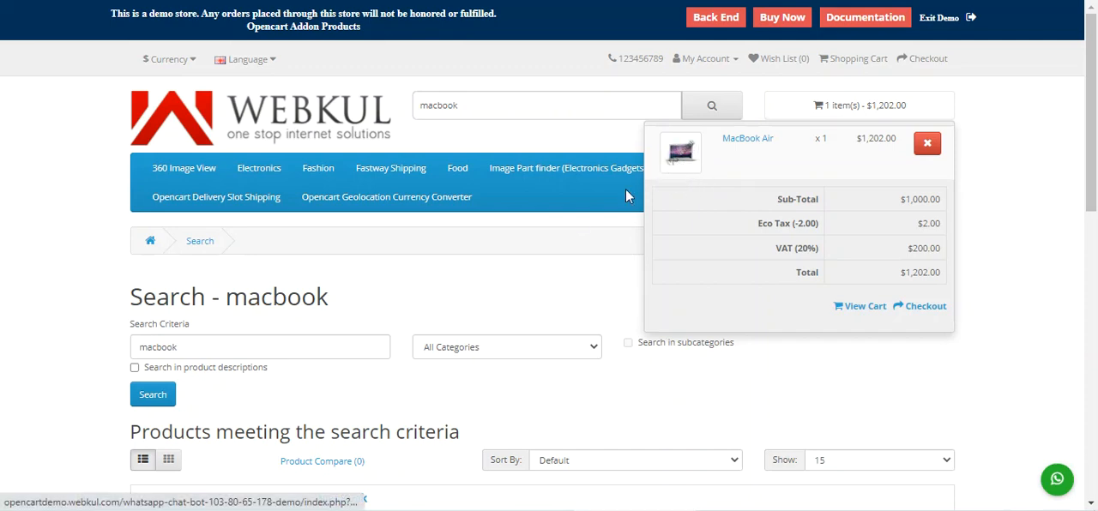
click(535, 264)
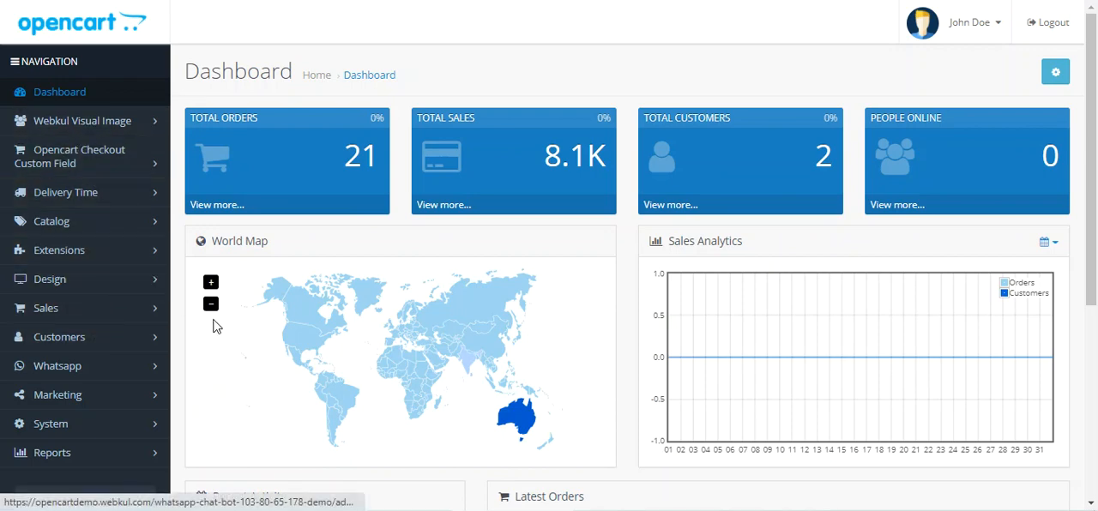
Step: Filter the store's back-end extension list to Modules and open the Webkul Image WaterMark module for editing
click(119, 251)
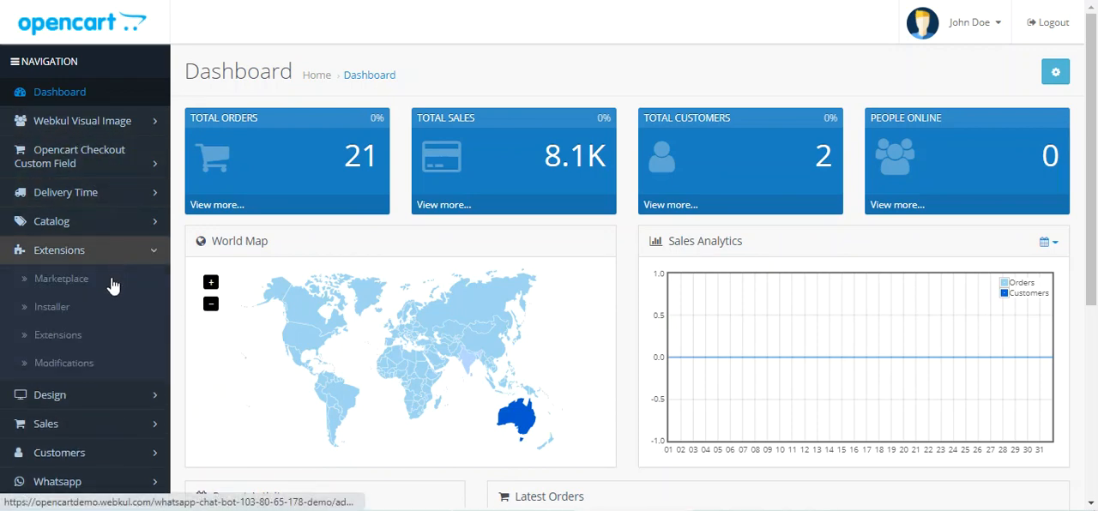
click(88, 340)
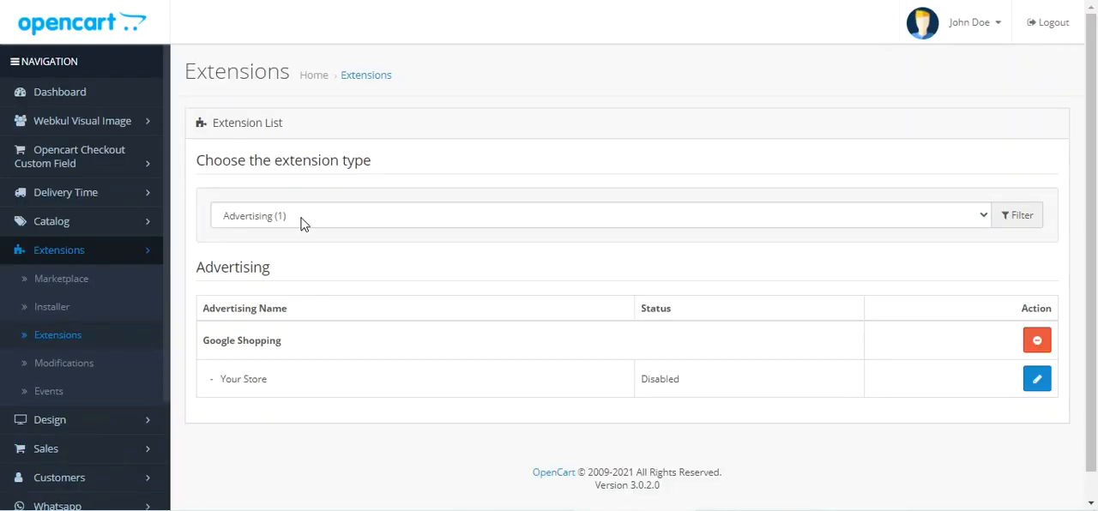
click(302, 219)
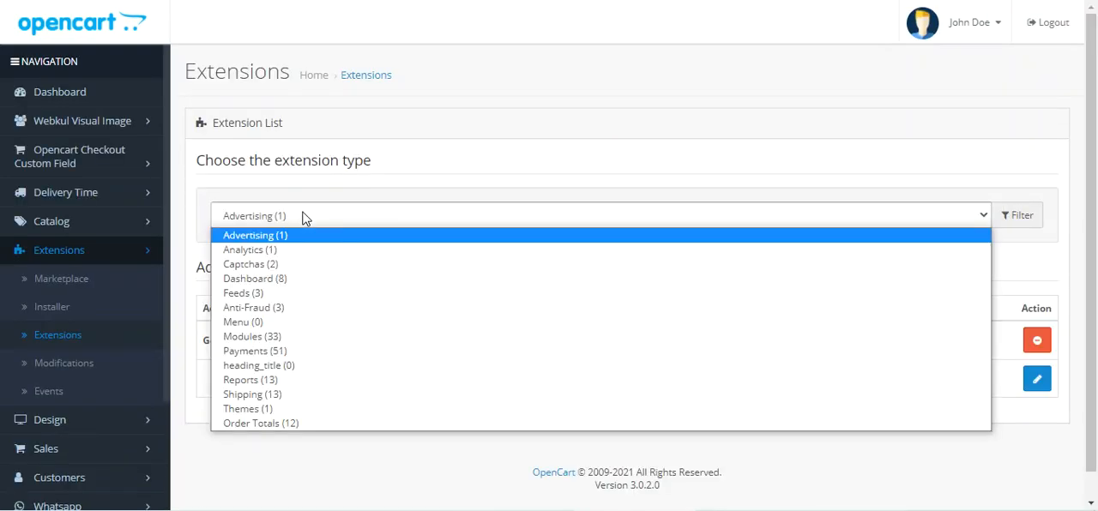
click(307, 342)
scroll(307, 341, down, 10)
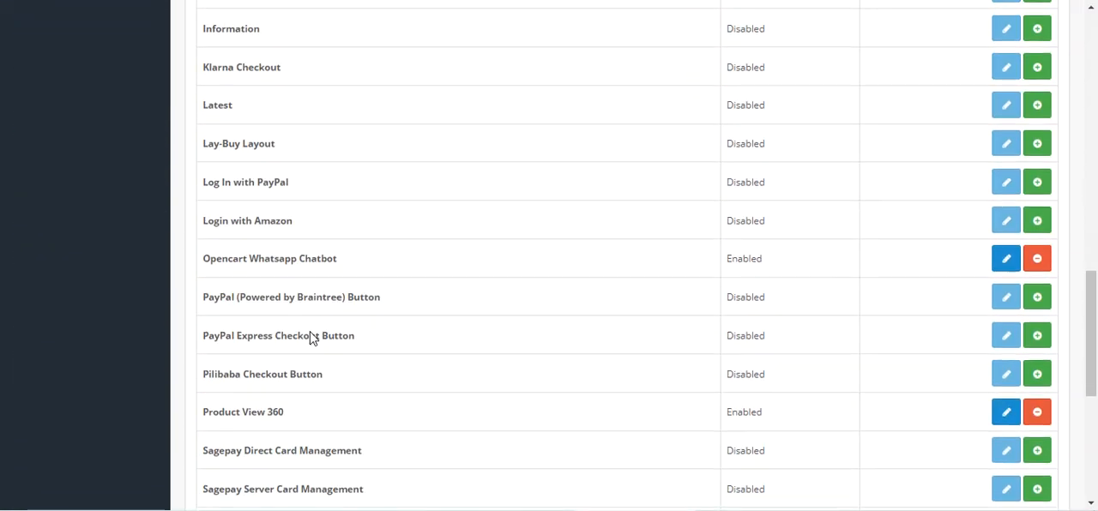
scroll(311, 338, down, 5)
drag(211, 273, 348, 284)
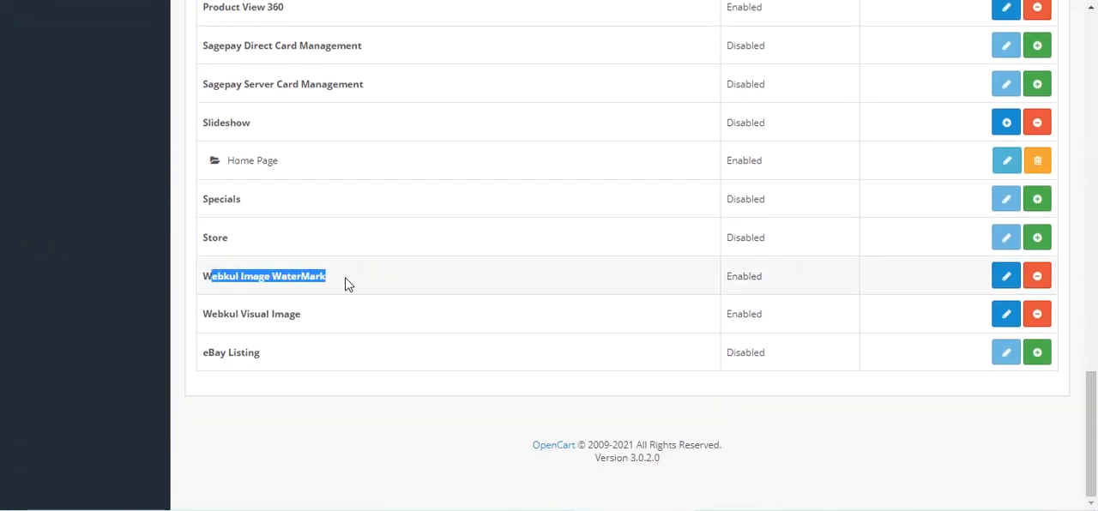
click(1006, 282)
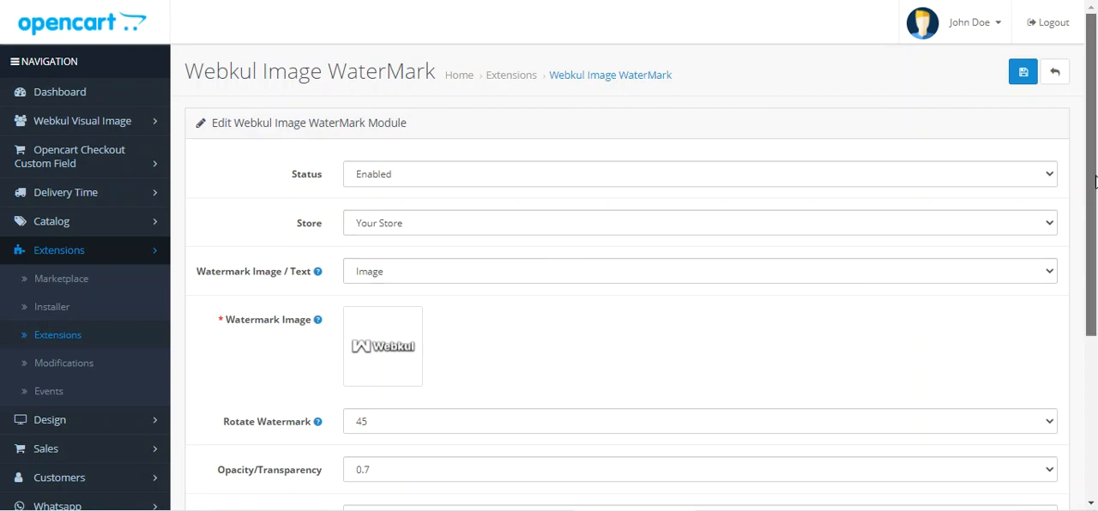
Step: Review the watermark module's settings and the product scope choices offered under WaterMark For
drag(1096, 182, 1076, 111)
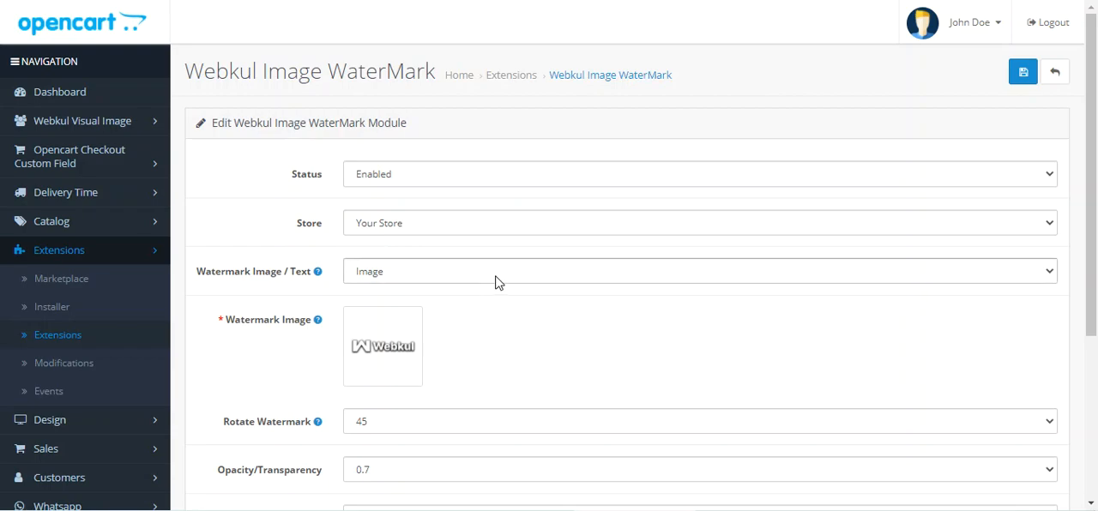
scroll(498, 283, down, 3)
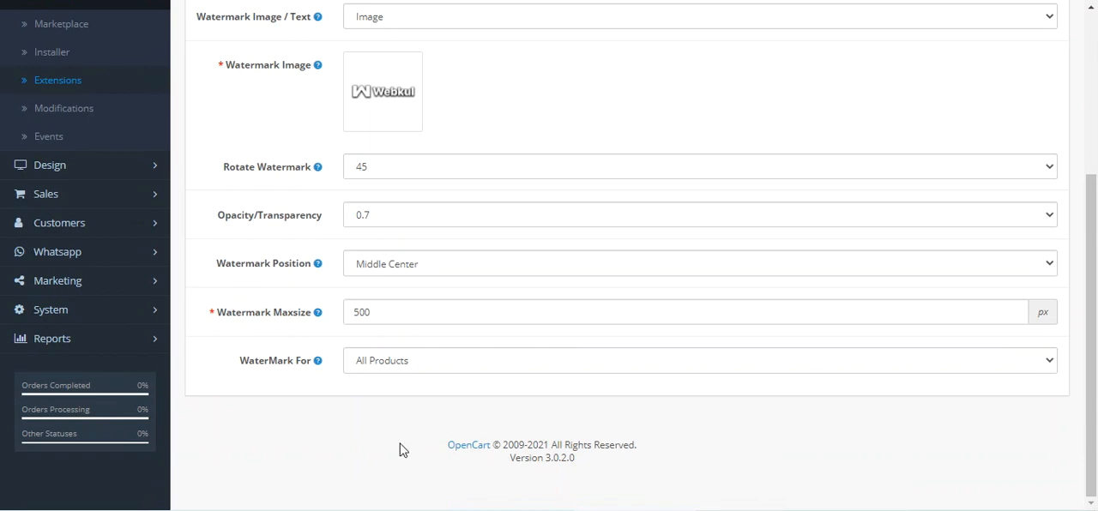
click(424, 366)
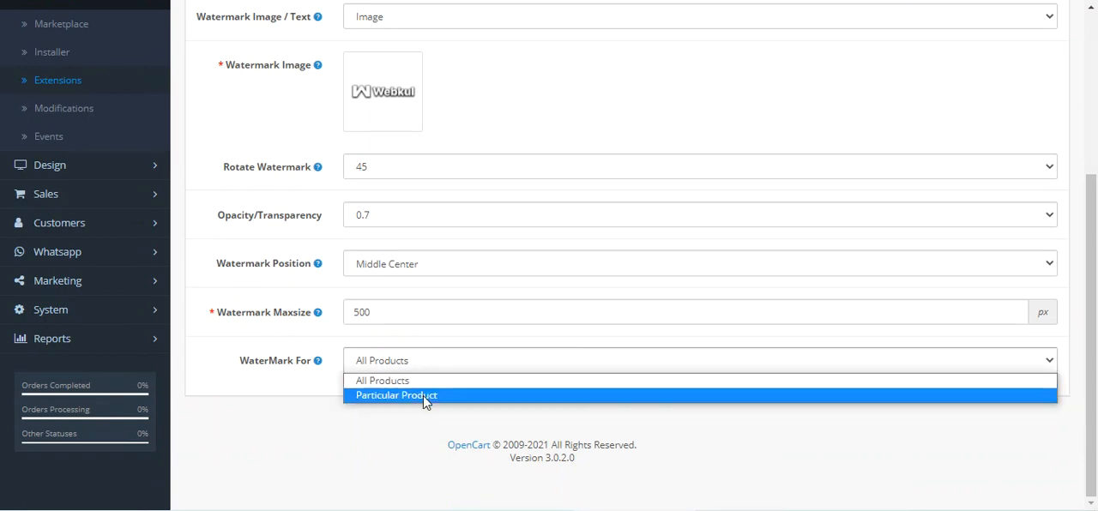
click(429, 382)
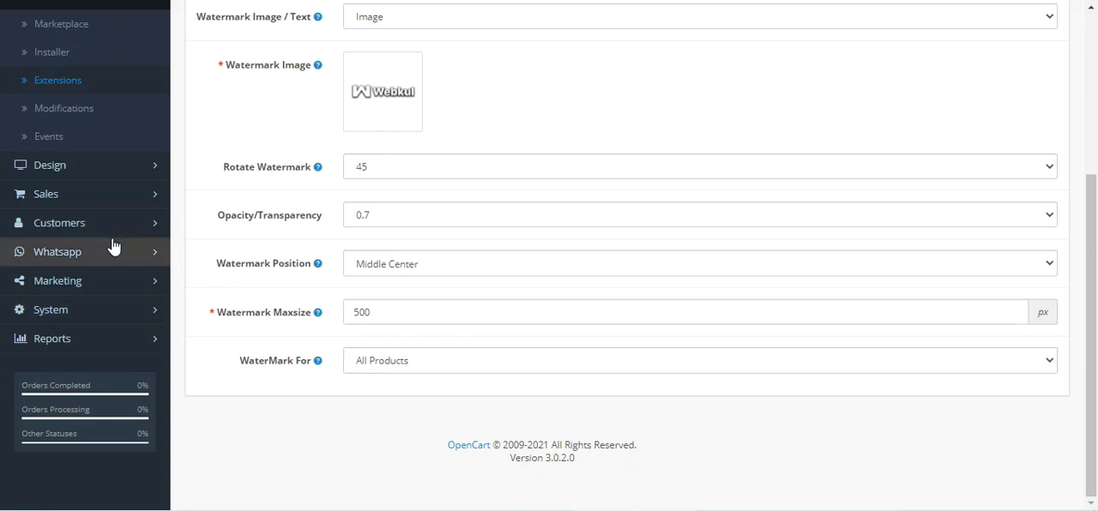
scroll(336, 248, up, 1)
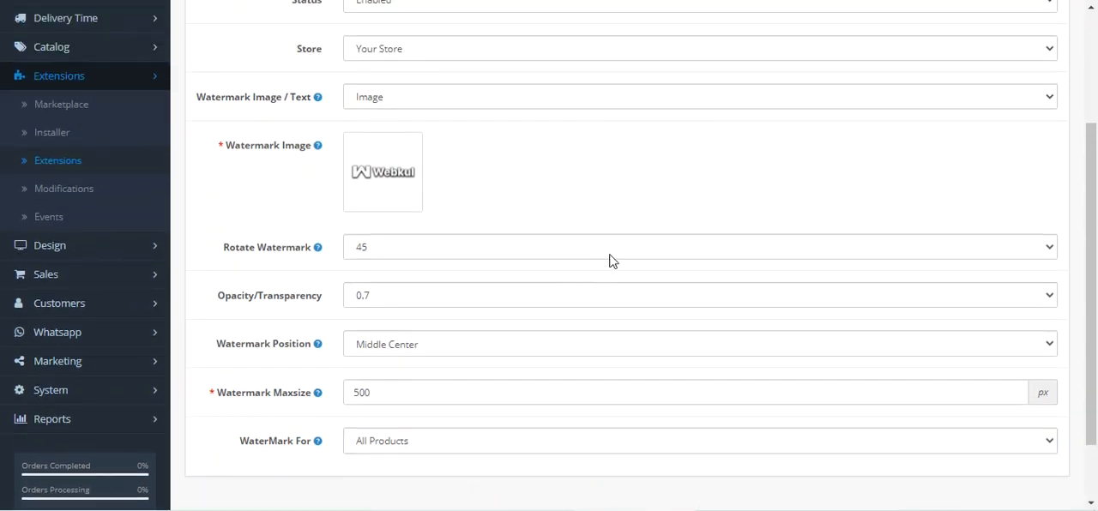
scroll(608, 262, up, 2)
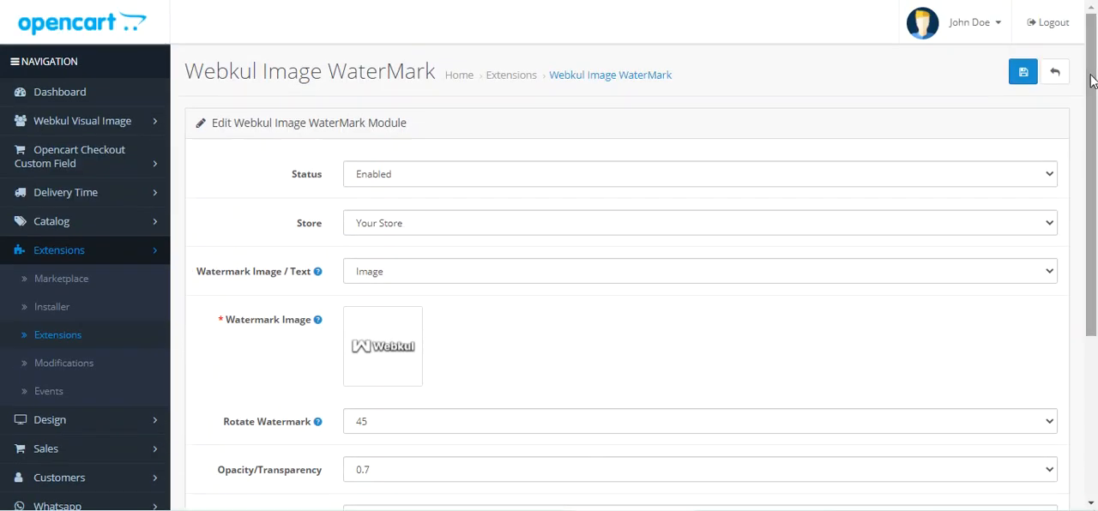
Step: Examine the available choices for the module's Status and Store settings
click(414, 180)
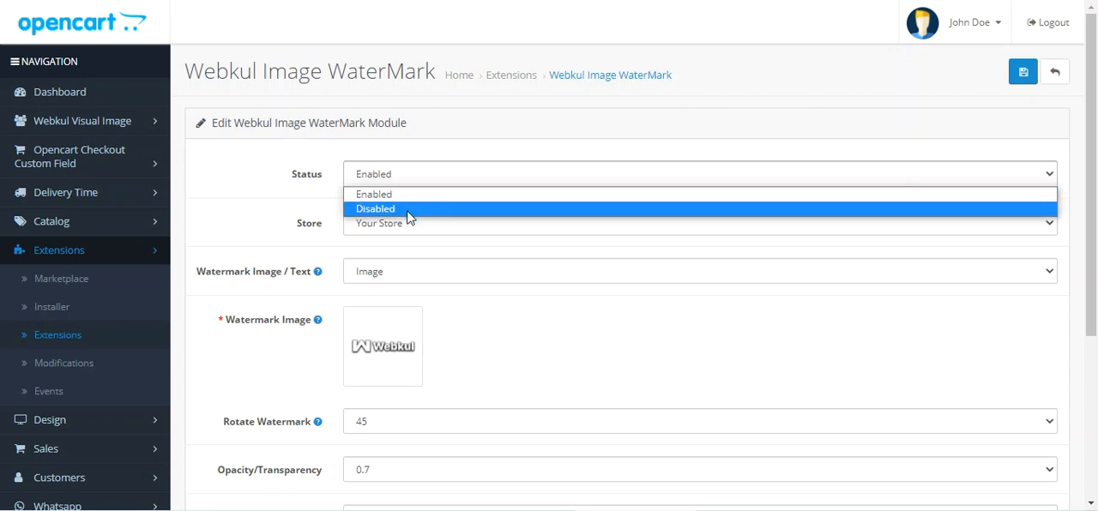
click(446, 151)
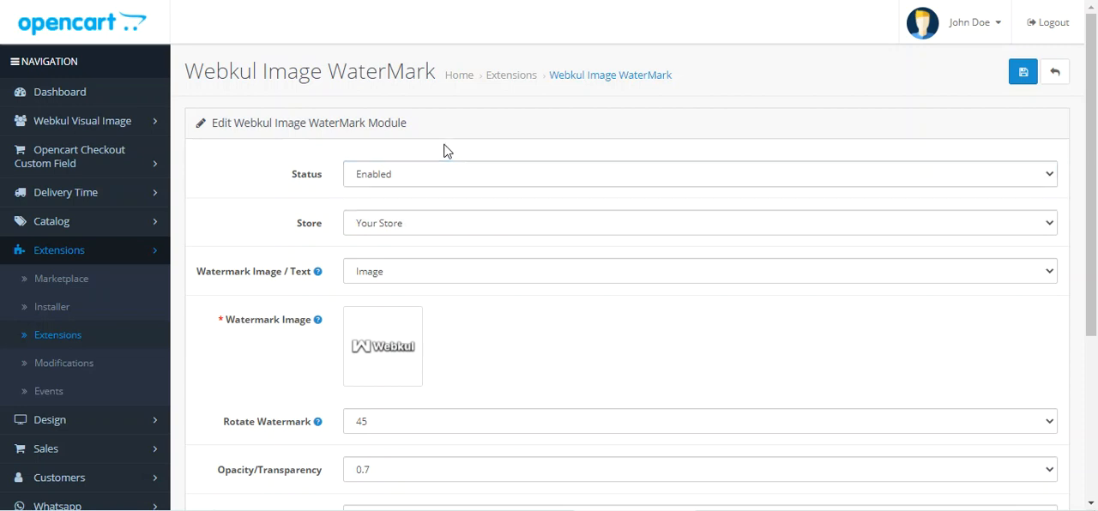
click(398, 224)
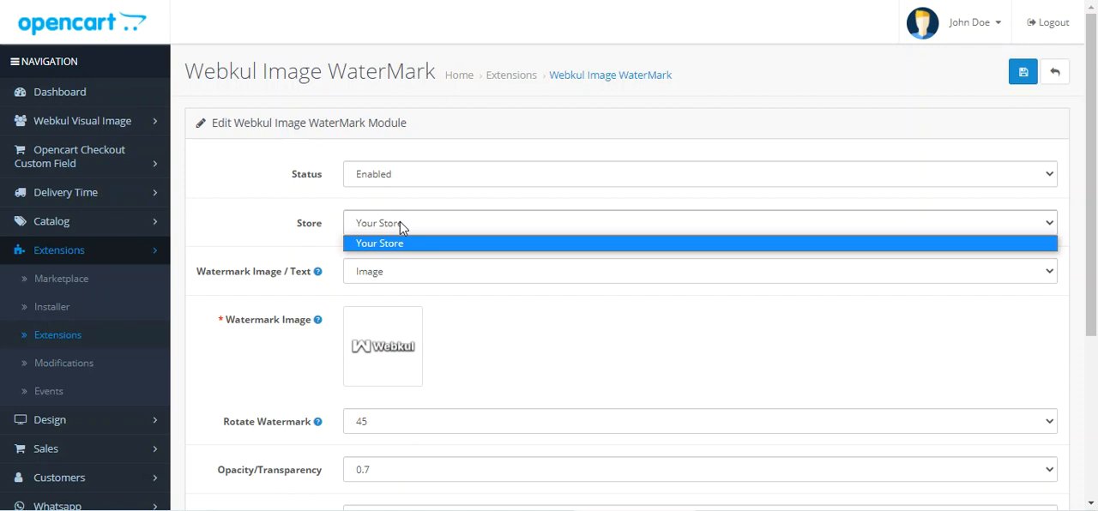
click(266, 220)
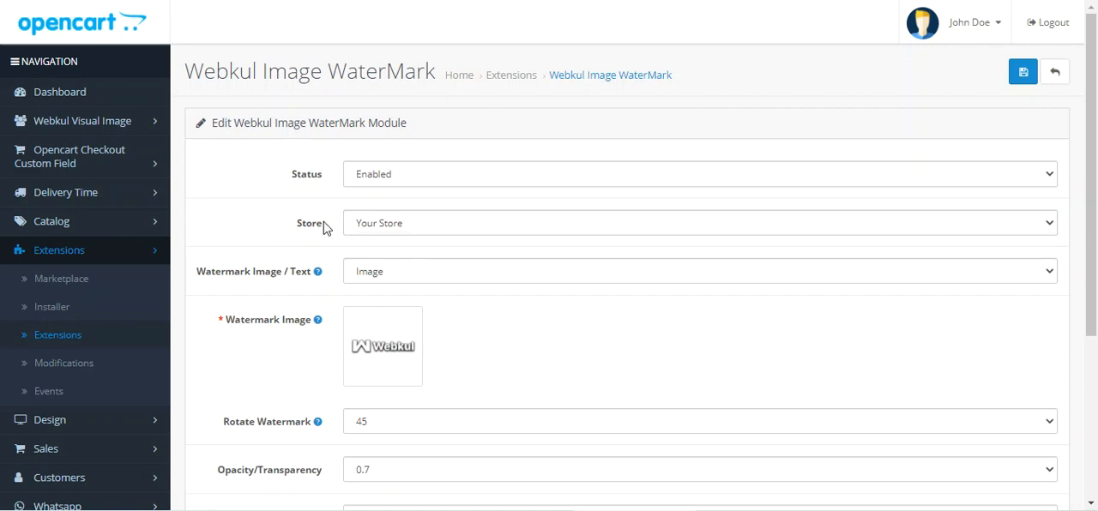
click(418, 225)
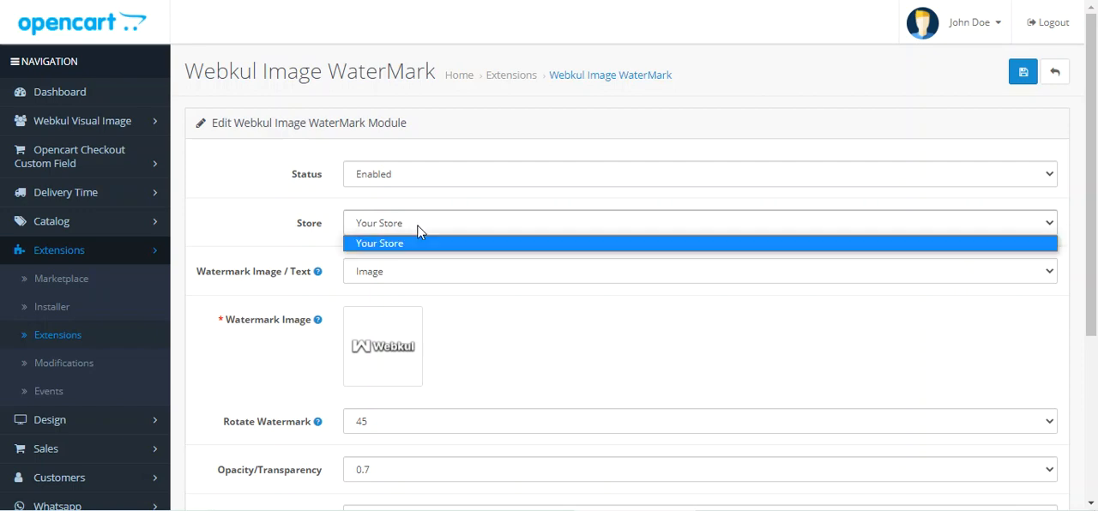
click(221, 236)
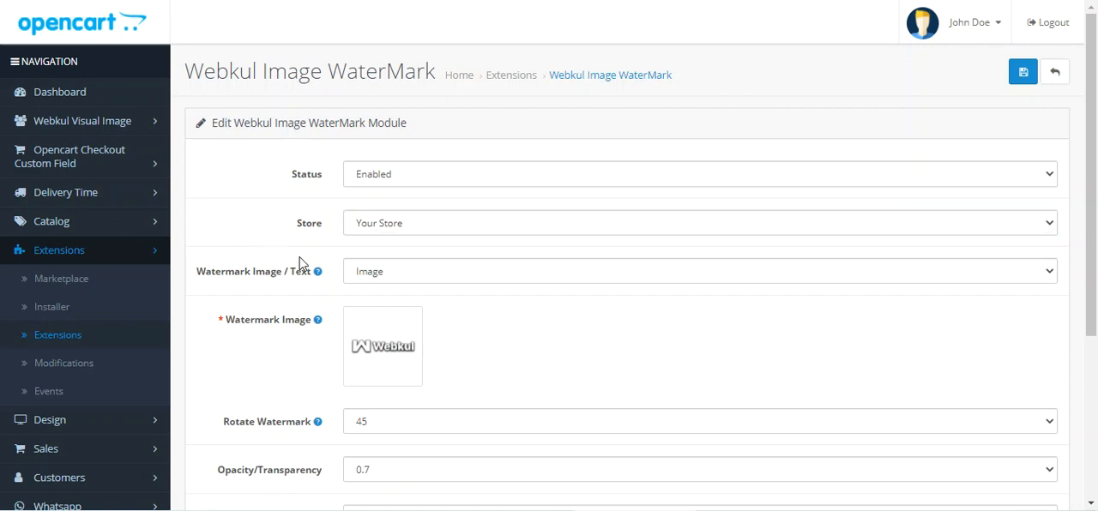
Step: Examine the Watermark Image / Text setting and the image watermark options below it
scroll(300, 263, down, 1)
drag(205, 192, 321, 202)
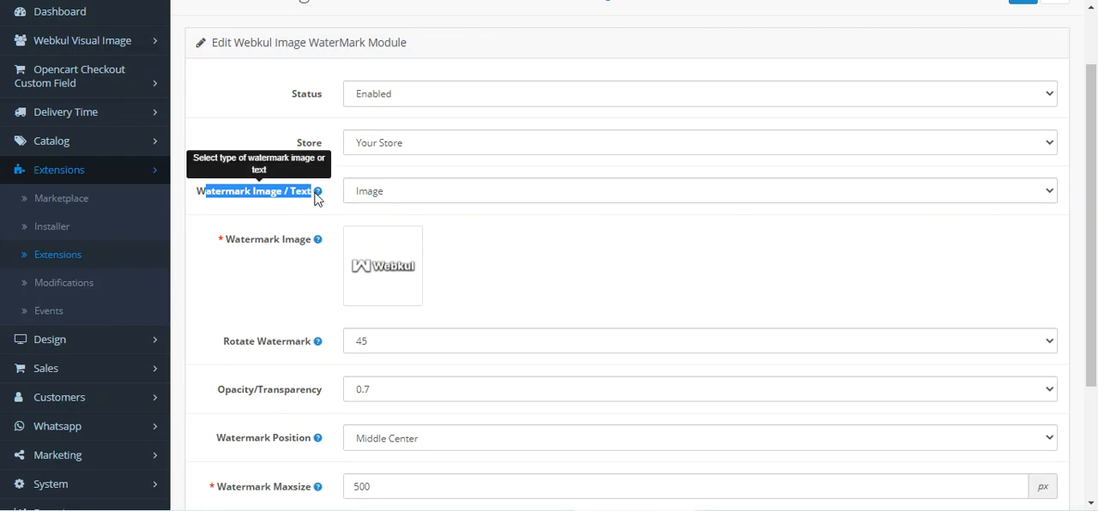
click(433, 199)
click(416, 212)
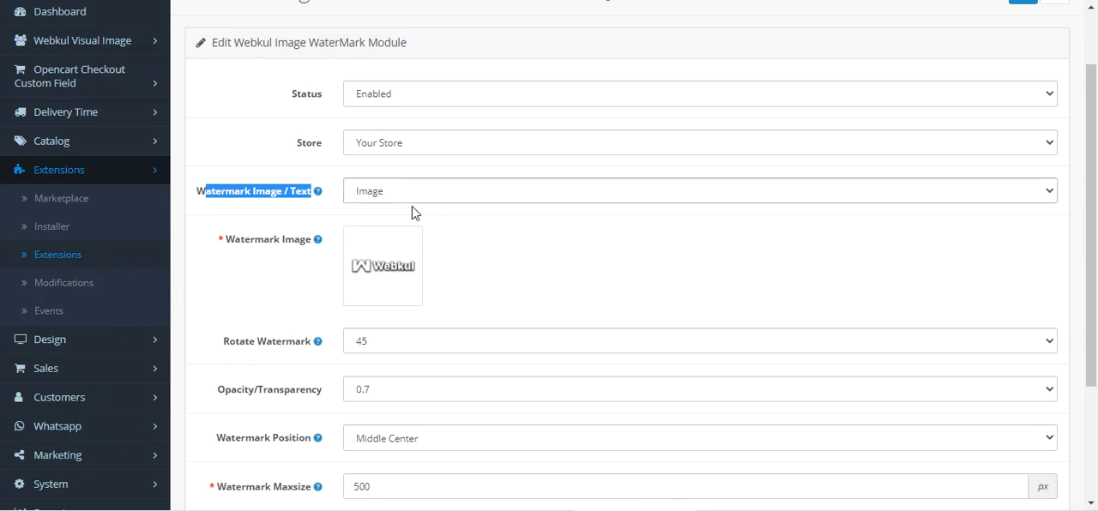
scroll(411, 212, down, 2)
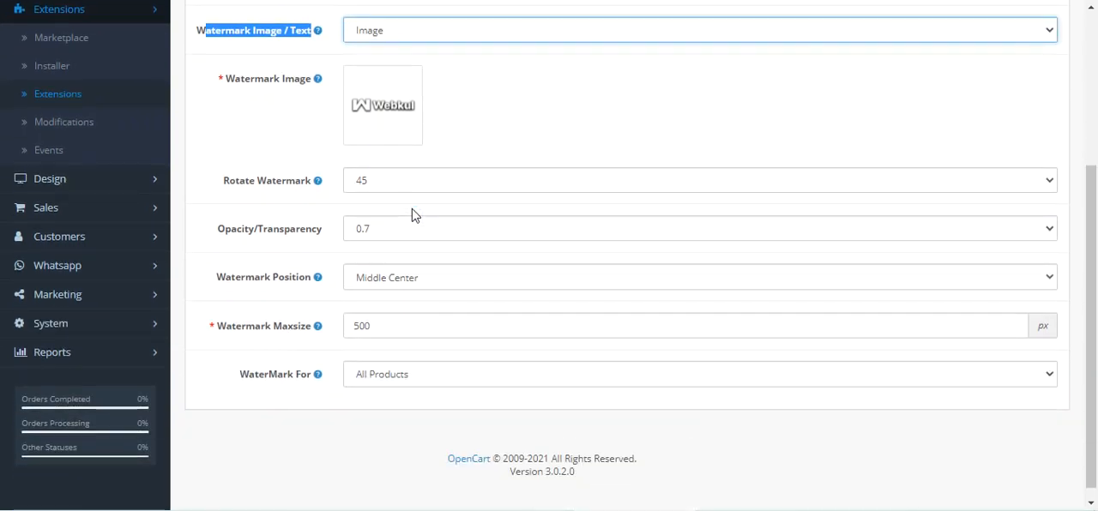
scroll(412, 215, up, 1)
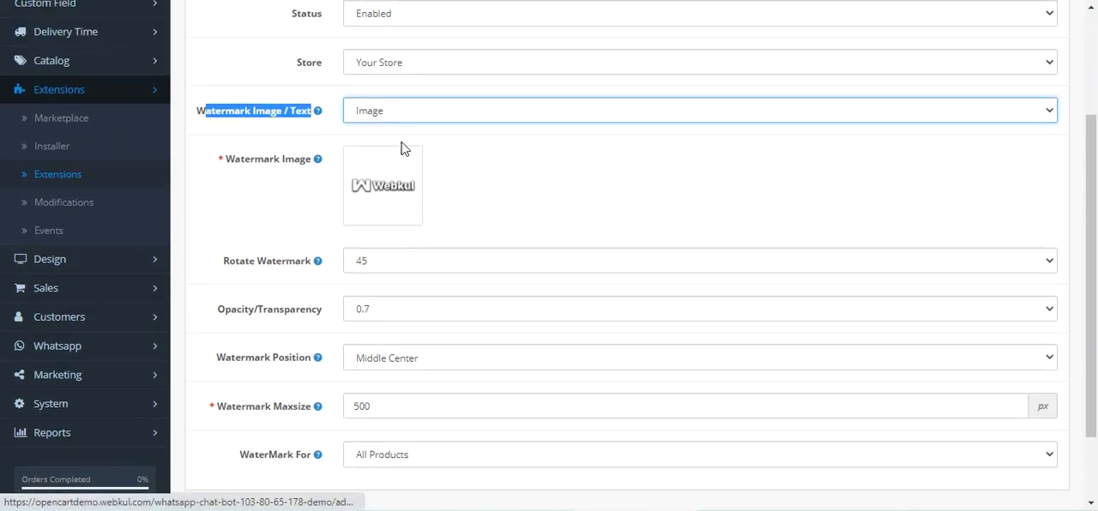
Step: Set the watermark type to Text and check the suggested entries for the first Watermark Text field
click(419, 117)
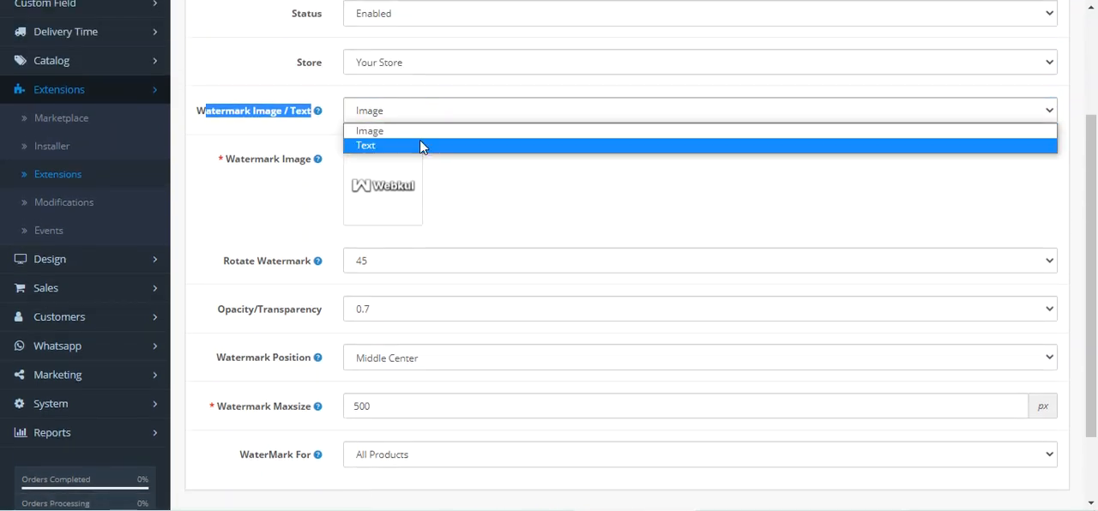
click(420, 146)
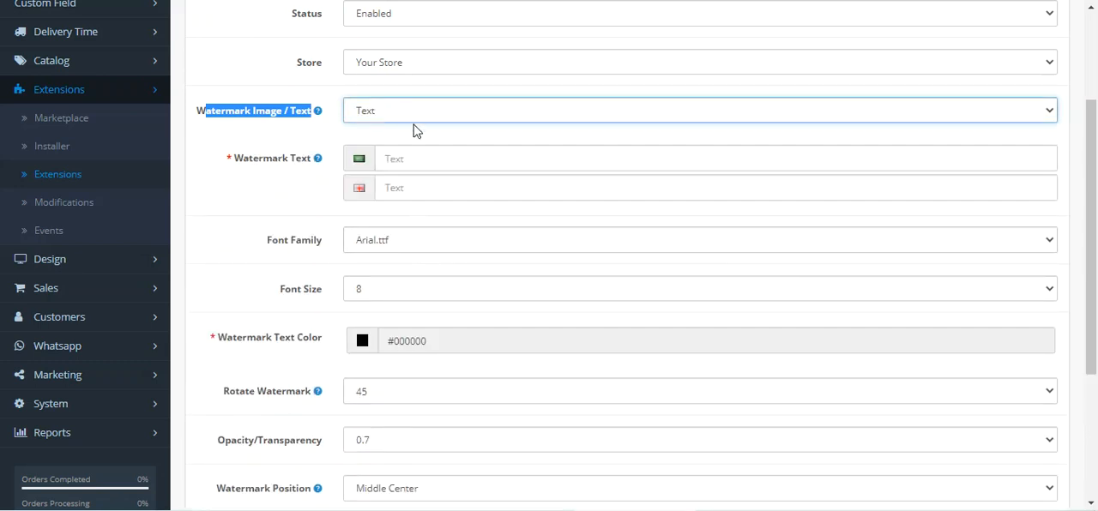
click(306, 131)
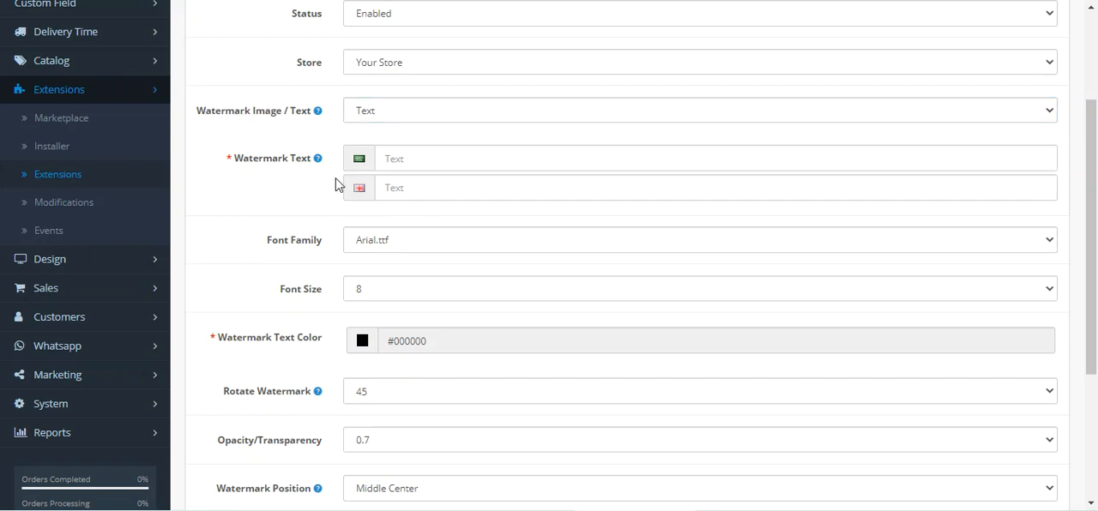
click(438, 155)
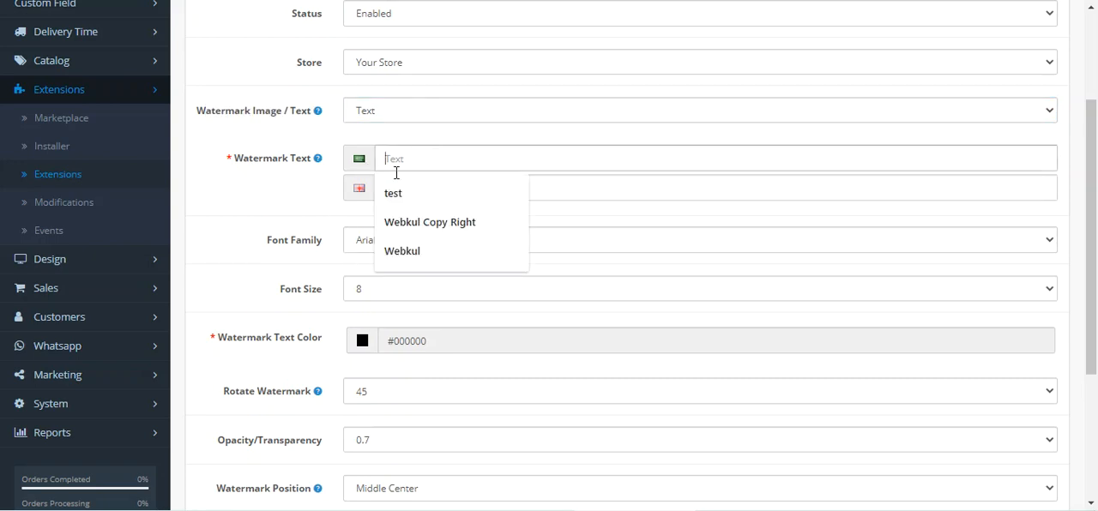
click(305, 181)
scroll(423, 183, up, 1)
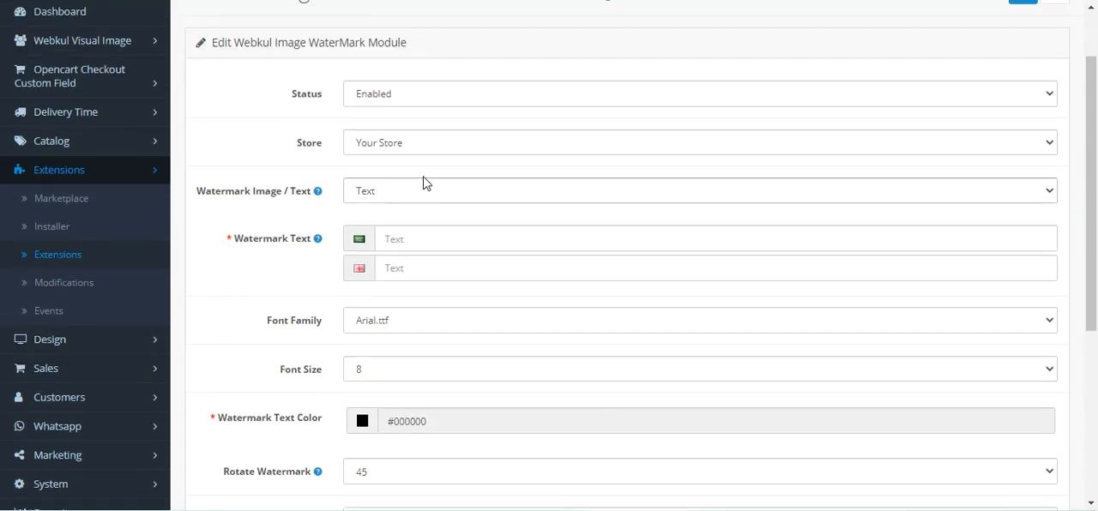
Step: Set the Watermark Image / Text option to Image and view the MacBook pages in the storefront for comparison
click(410, 192)
click(411, 214)
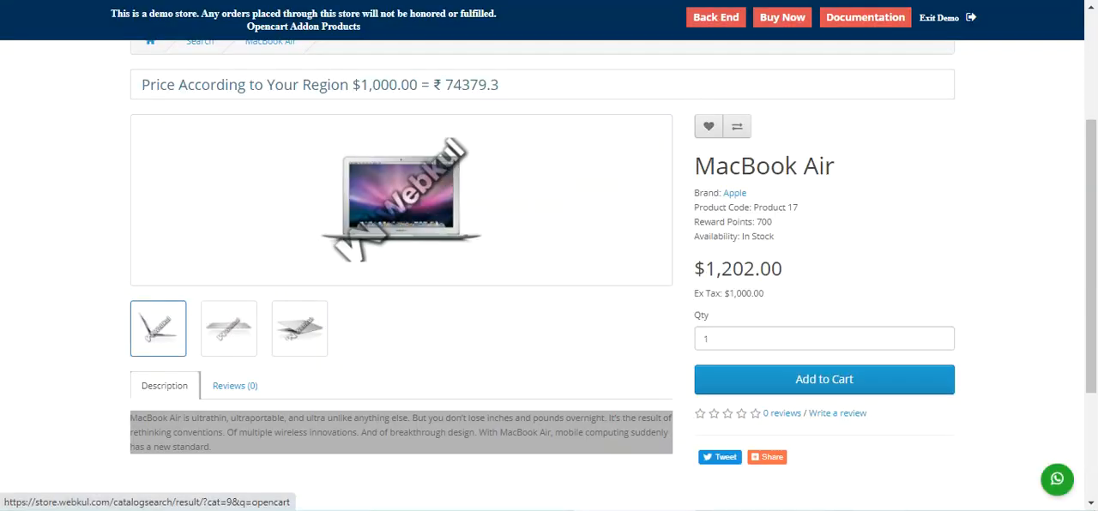
key(alt+Left)
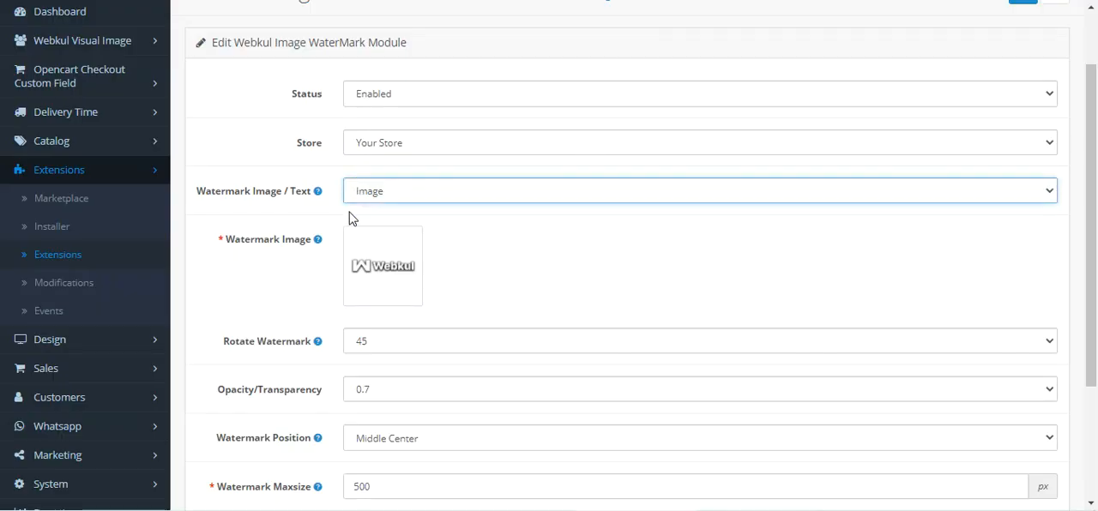
mouse_move(228, 201)
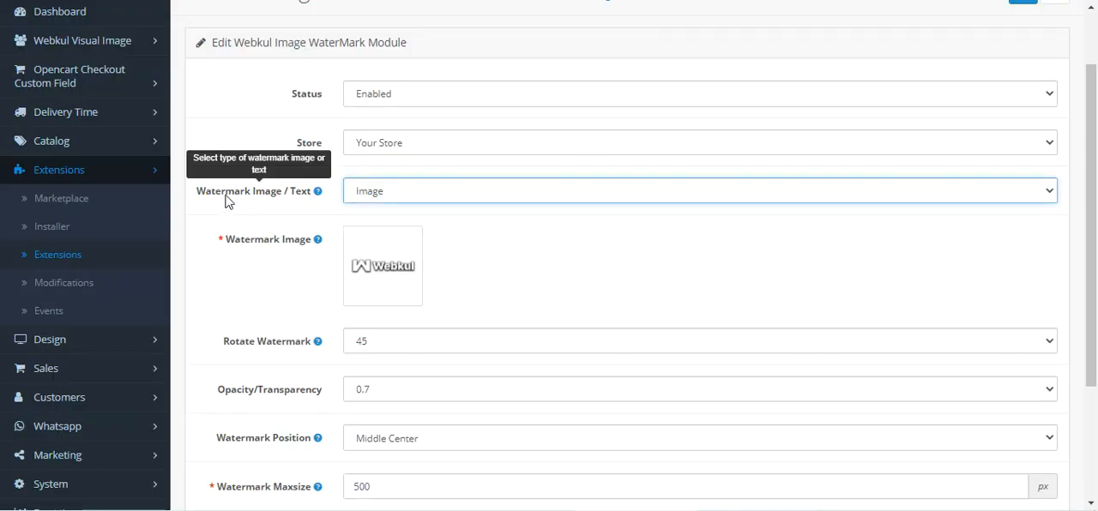
drag(228, 202, 290, 203)
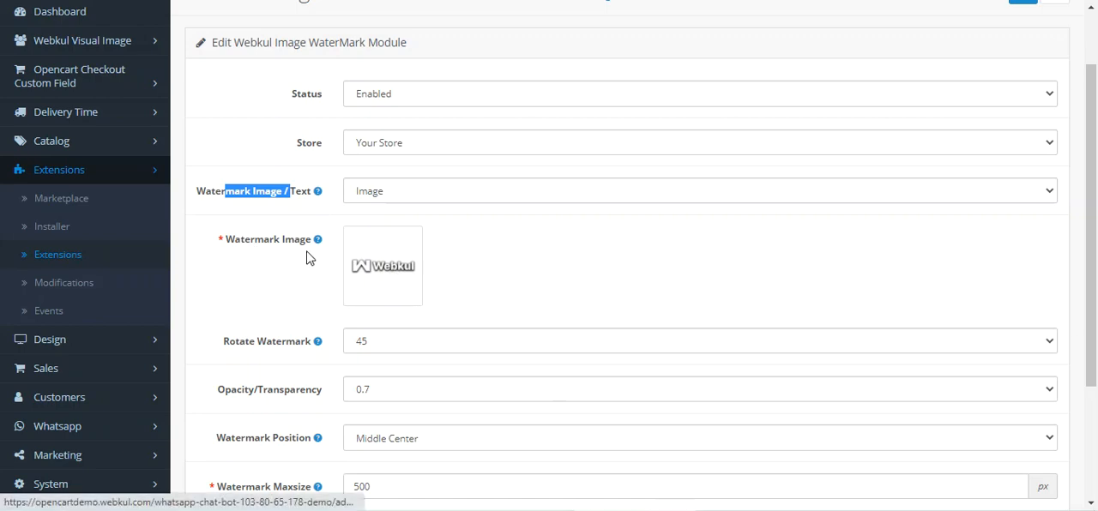
Step: Set Rotate Watermark to 0 after checking the watermark's angle on the MacBook Air product page
scroll(395, 279, down, 1)
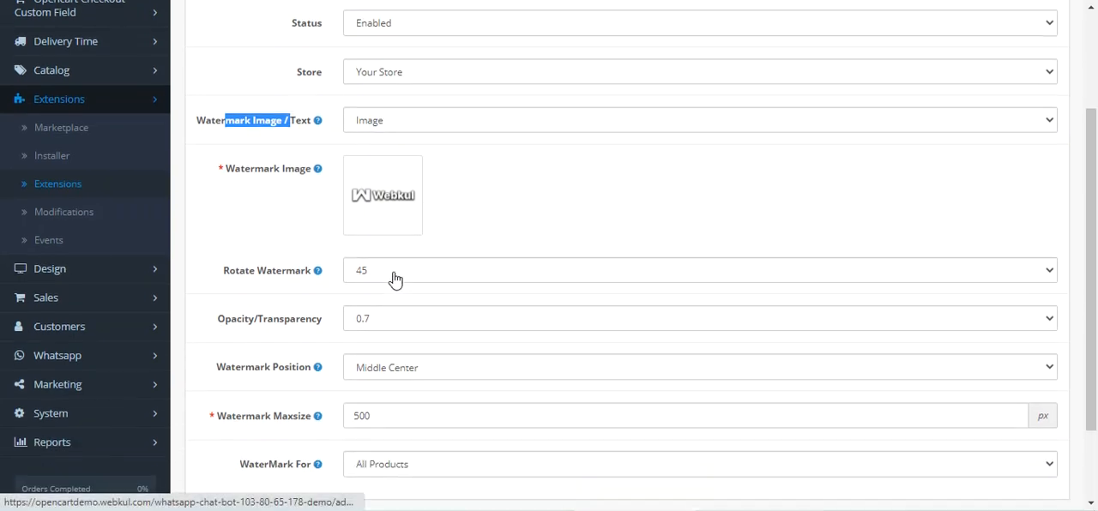
drag(241, 266, 307, 268)
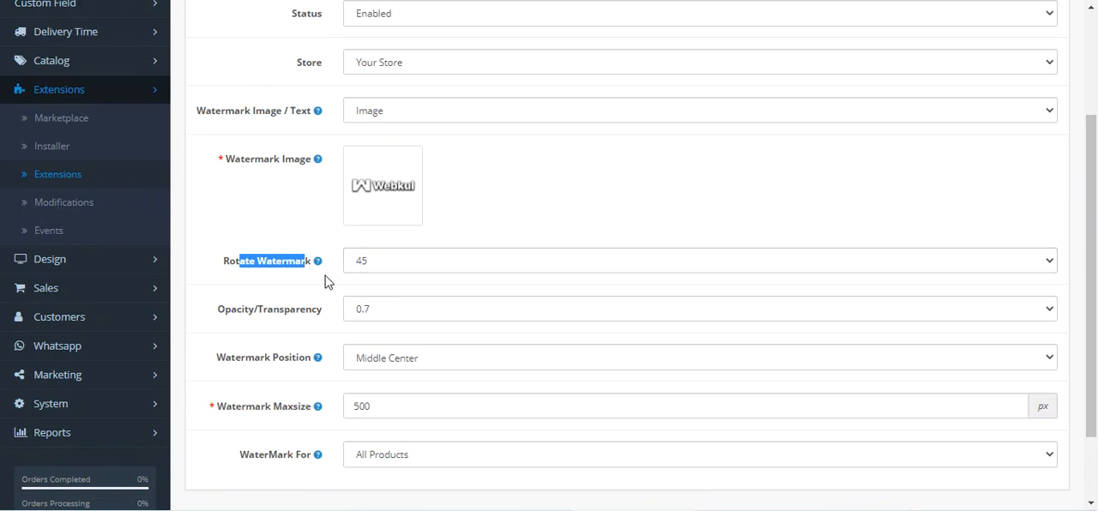
mouse_move(320, 270)
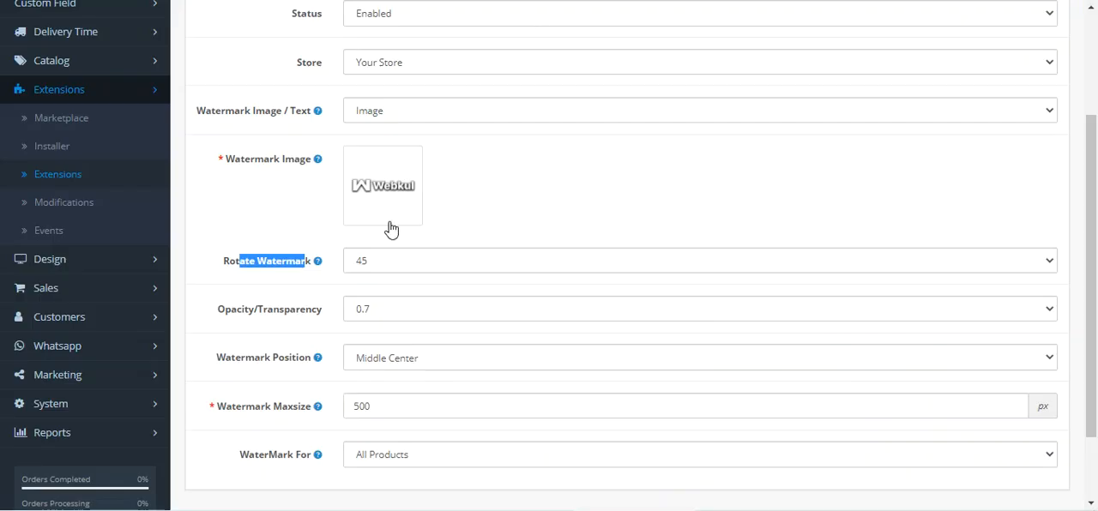
click(387, 264)
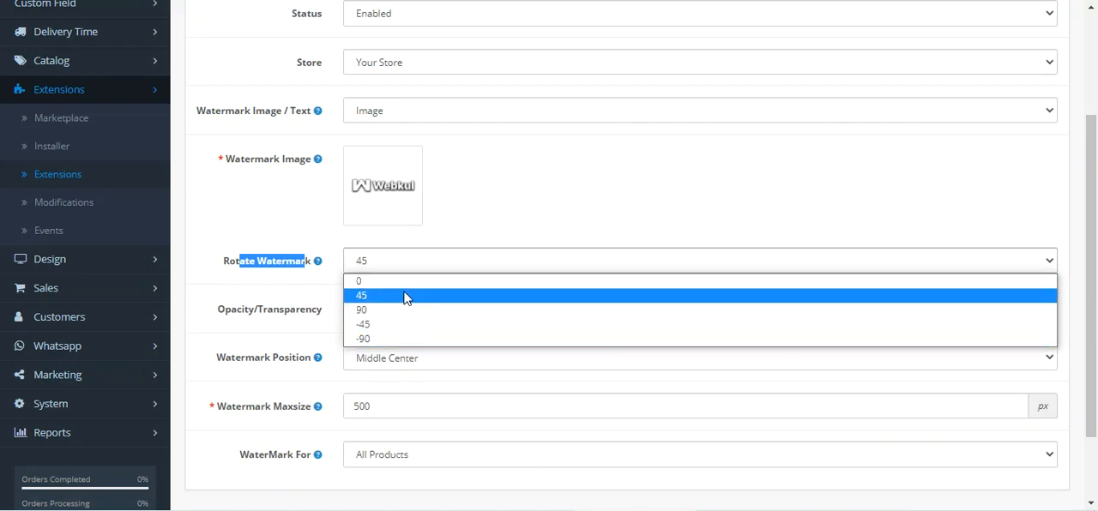
click(411, 283)
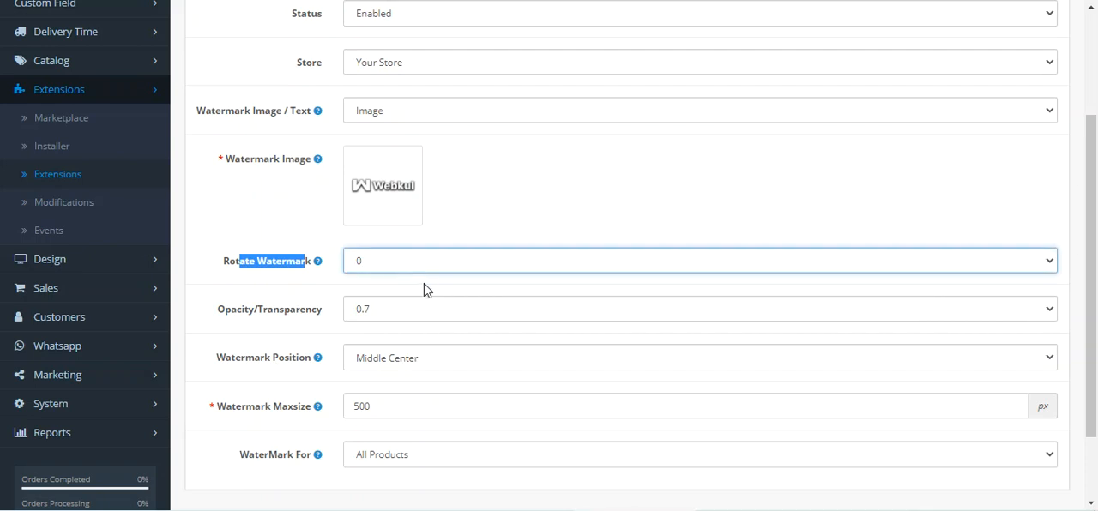
click(299, 235)
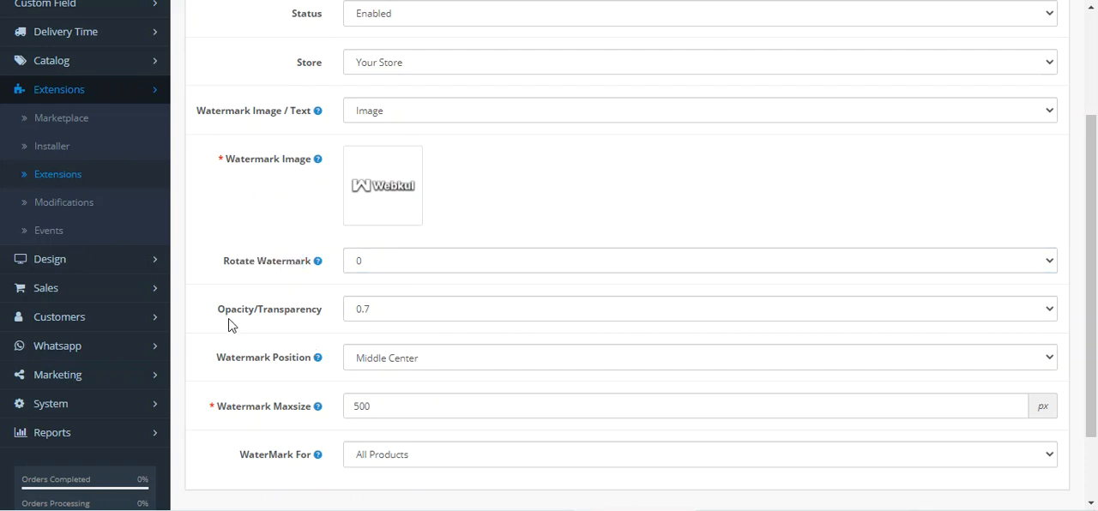
Step: Examine the Opacity/Transparency values on offer and select 0.7
drag(231, 310, 324, 329)
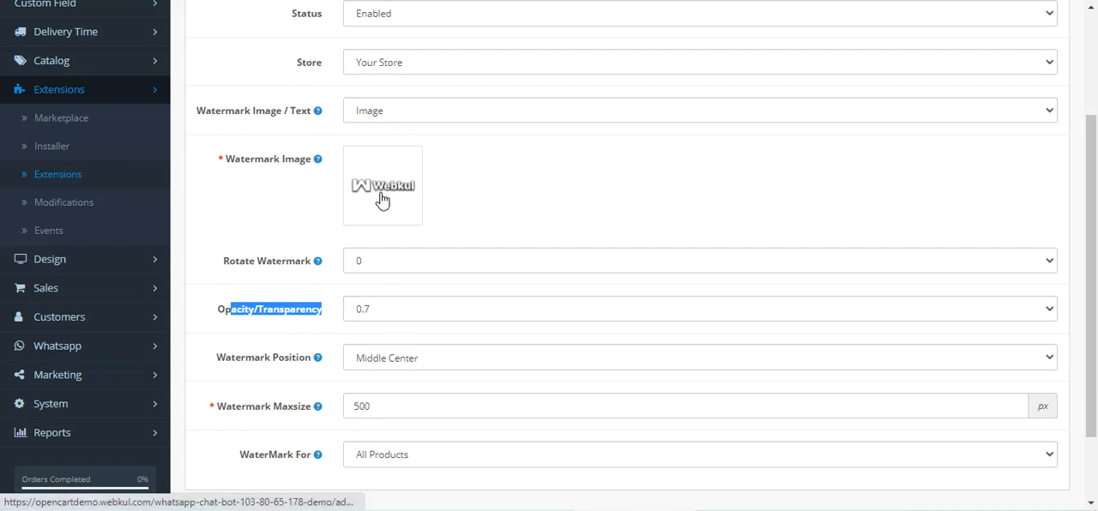
click(394, 319)
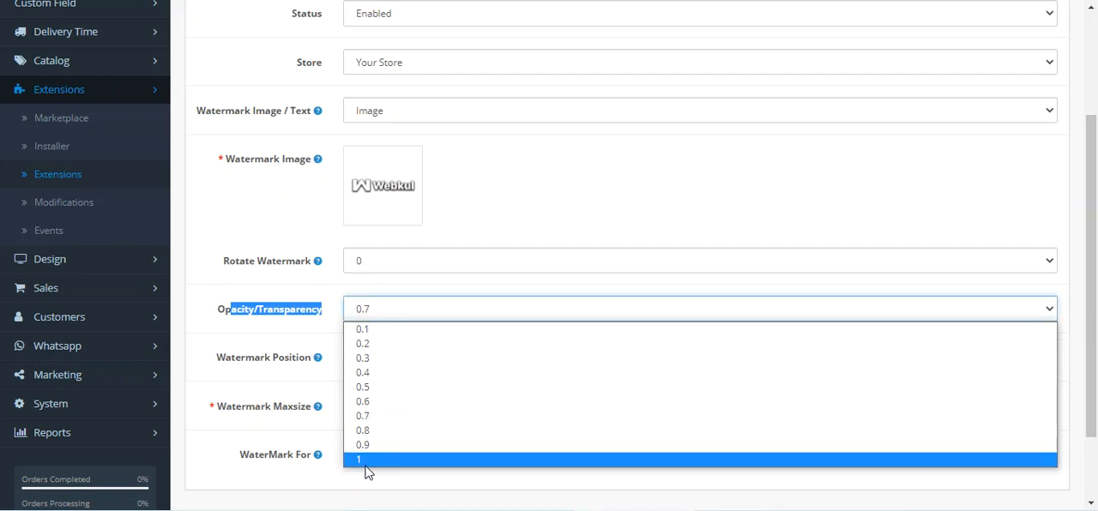
click(364, 417)
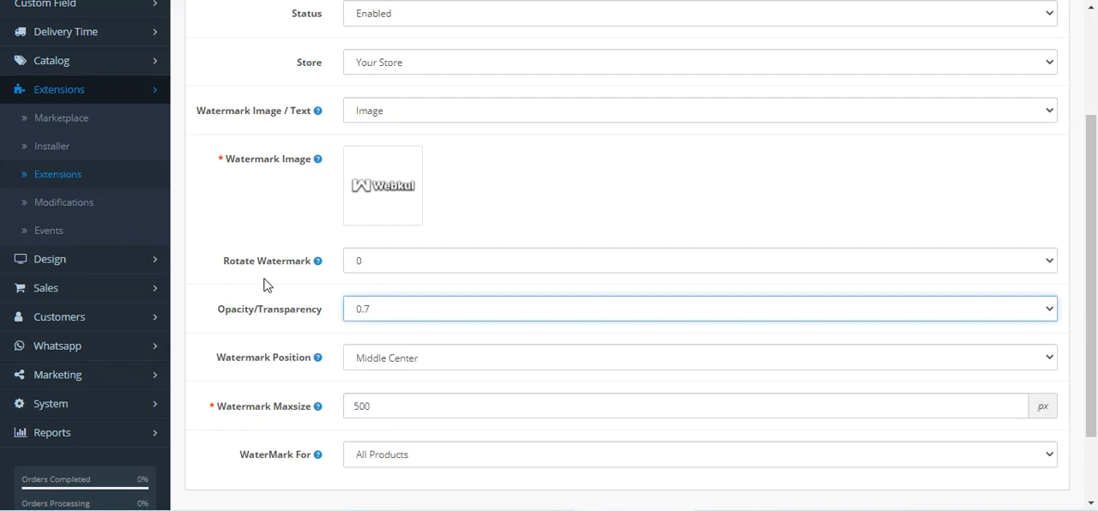
Step: Examine the available Watermark Position choices and select Middle Center
scroll(314, 335, down, 1)
drag(231, 266, 306, 267)
click(327, 288)
click(410, 268)
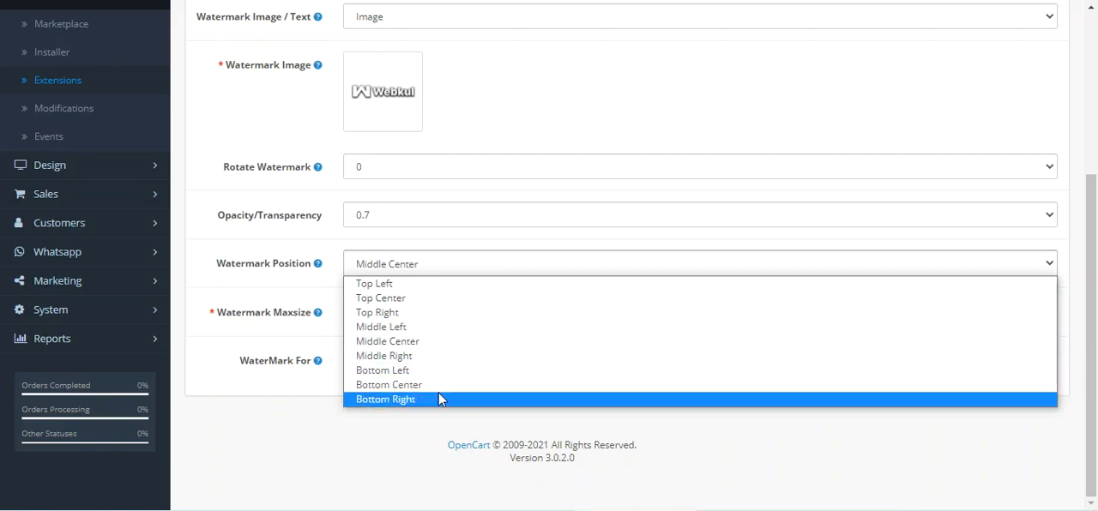
click(409, 344)
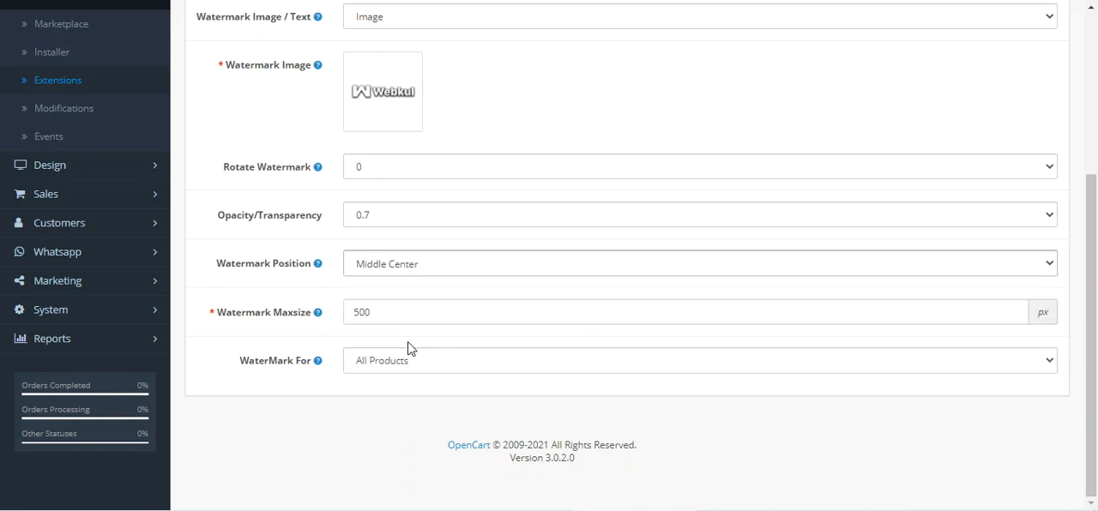
Step: Examine the Watermark Maxsize and WaterMark For settings along with their help hints
mouse_move(227, 319)
drag(228, 319, 316, 322)
mouse_move(316, 317)
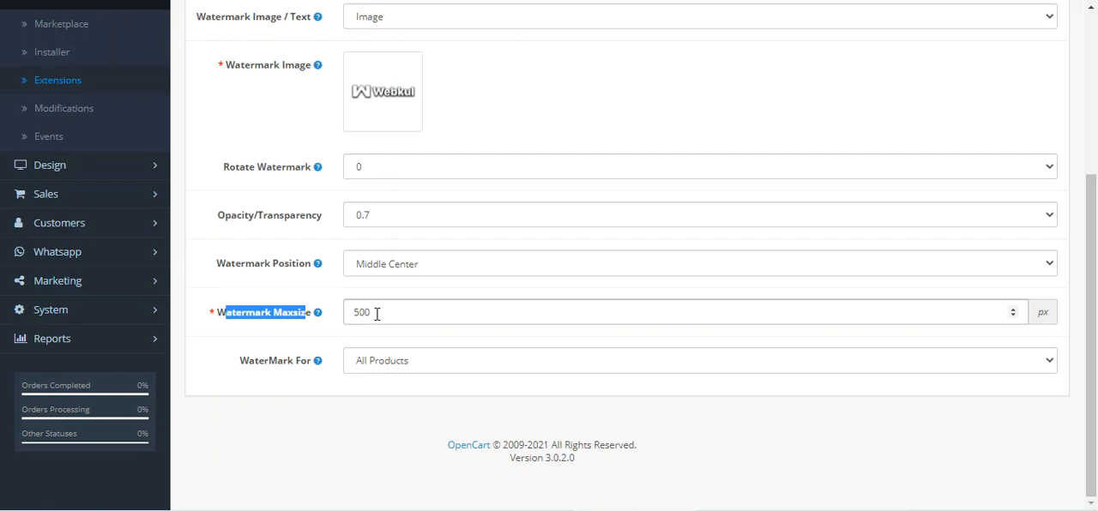
click(243, 335)
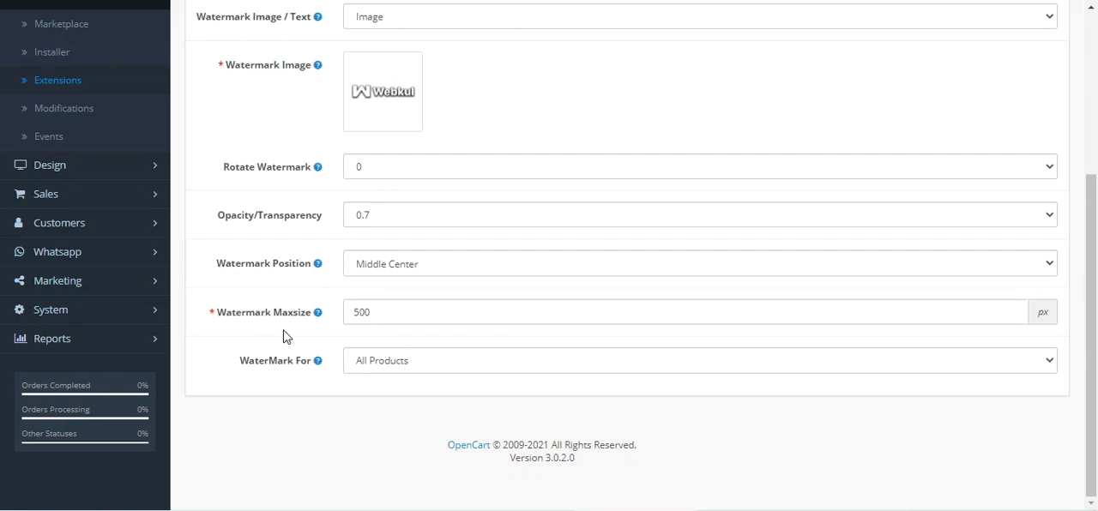
drag(248, 370, 296, 371)
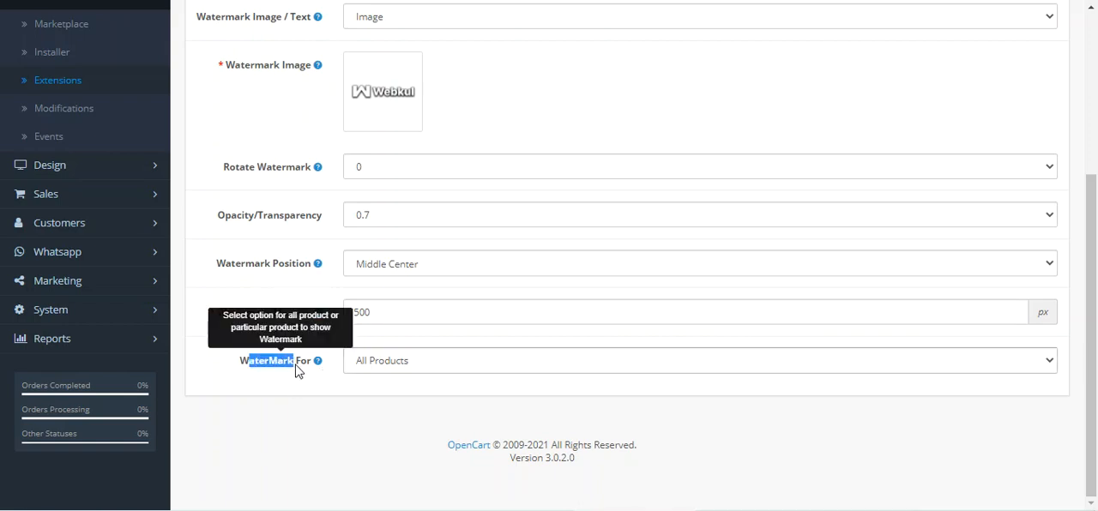
click(321, 388)
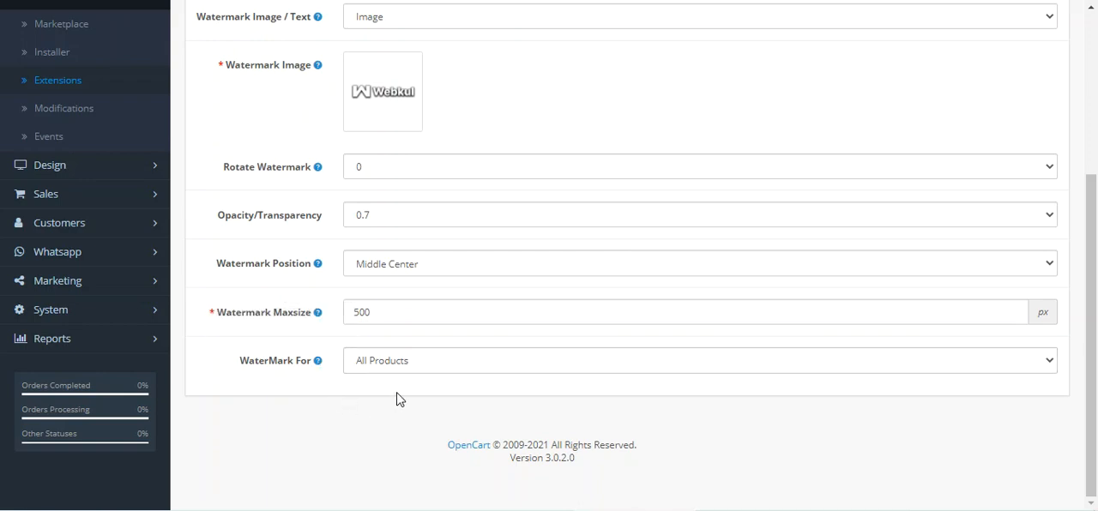
Step: Switch WaterMark For to Particular Product and back to All Products
click(415, 364)
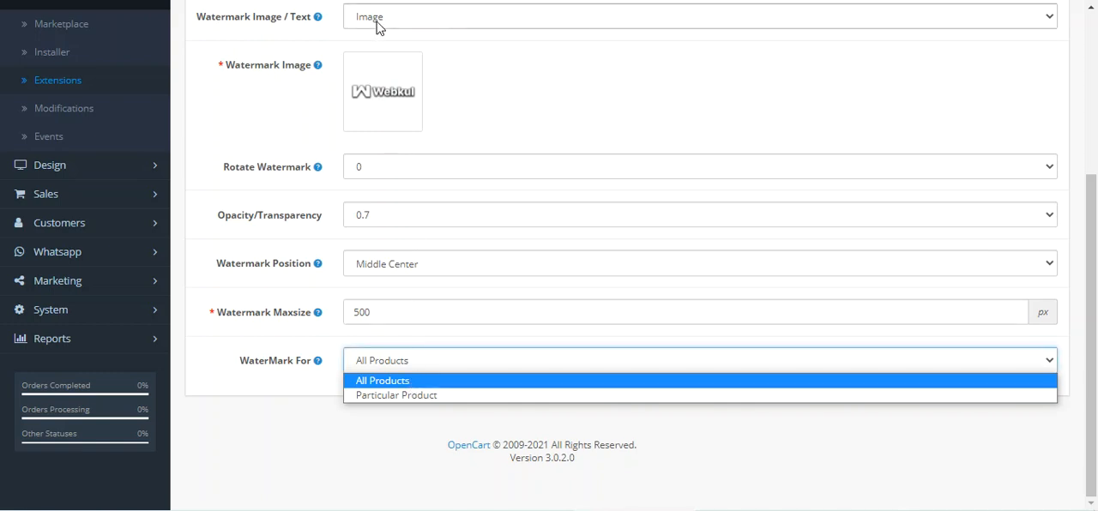
click(407, 397)
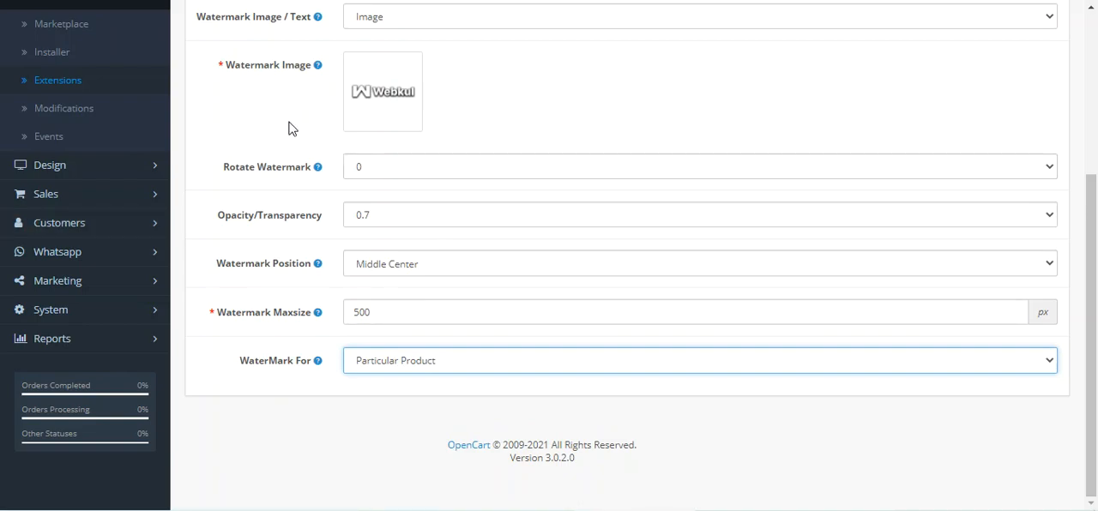
scroll(327, 247, up, 5)
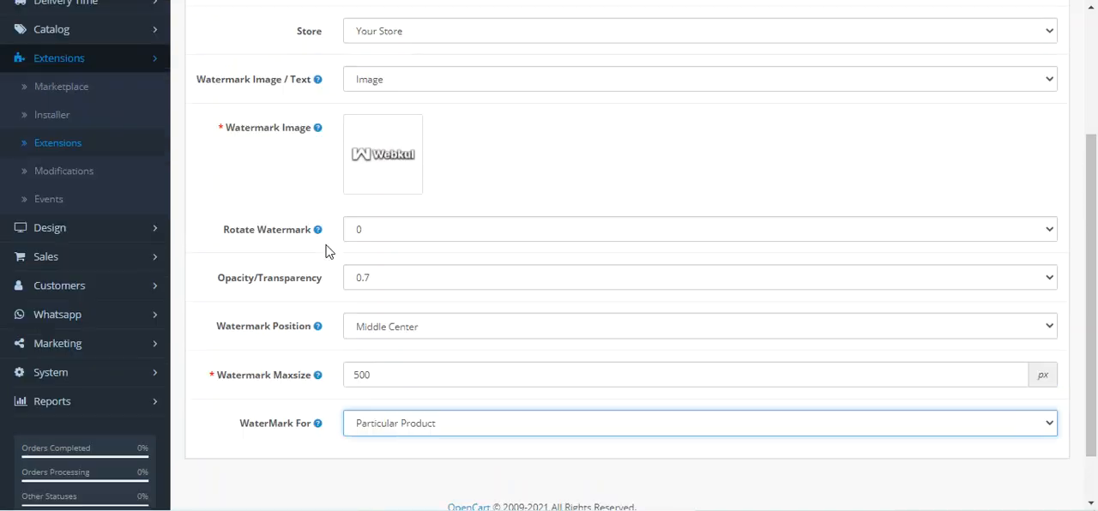
scroll(421, 252, down, 5)
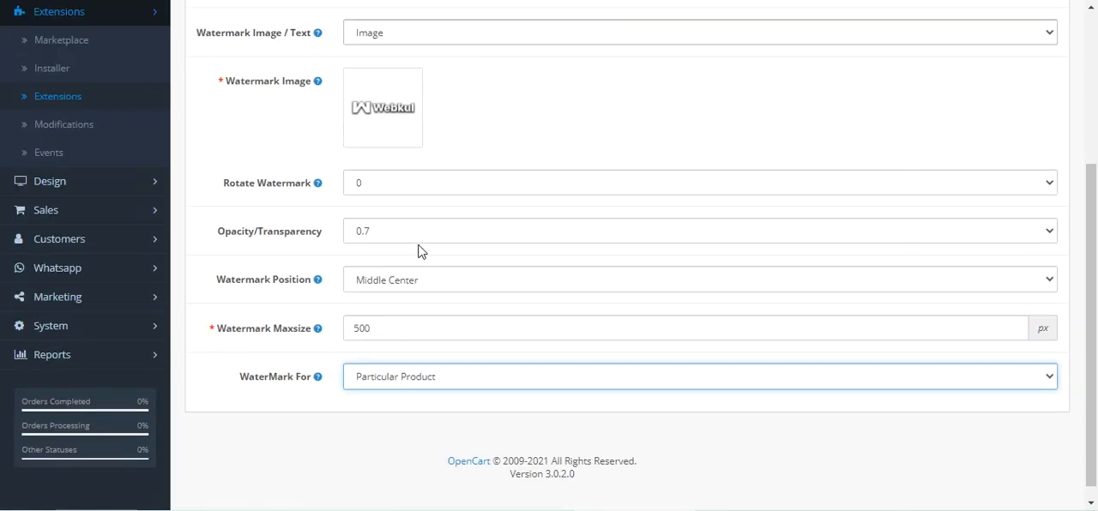
click(417, 360)
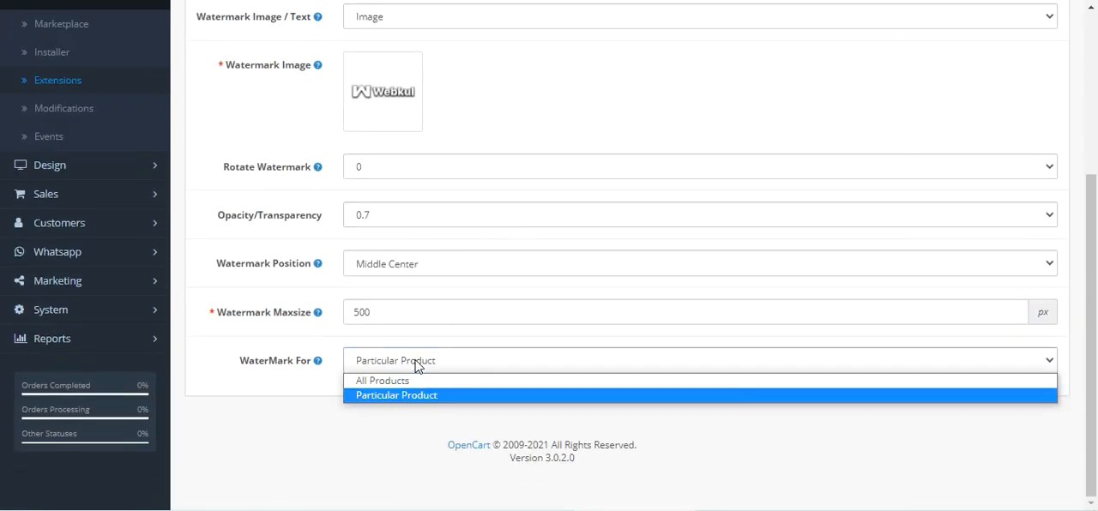
click(415, 382)
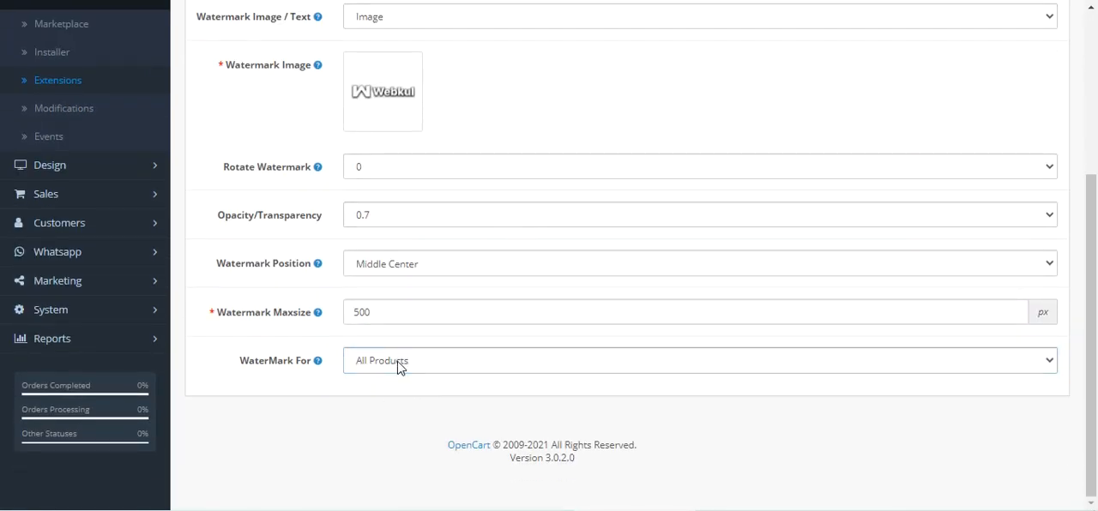
Step: Review the module's settings from Watermark Image / Text through rotation, opacity, position and maximum size to WaterMark For
scroll(392, 335, up, 5)
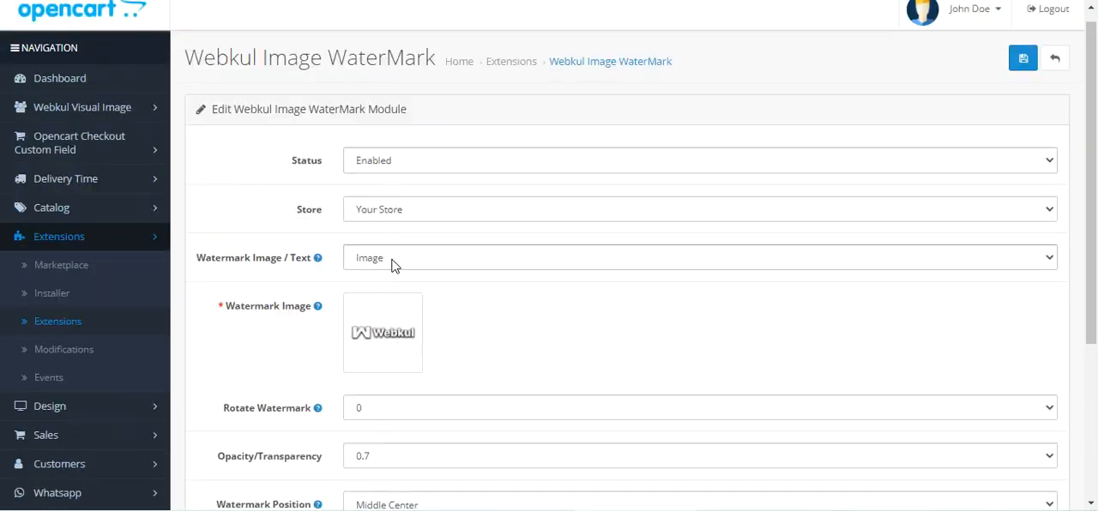
drag(211, 260, 303, 260)
scroll(405, 283, down, 2)
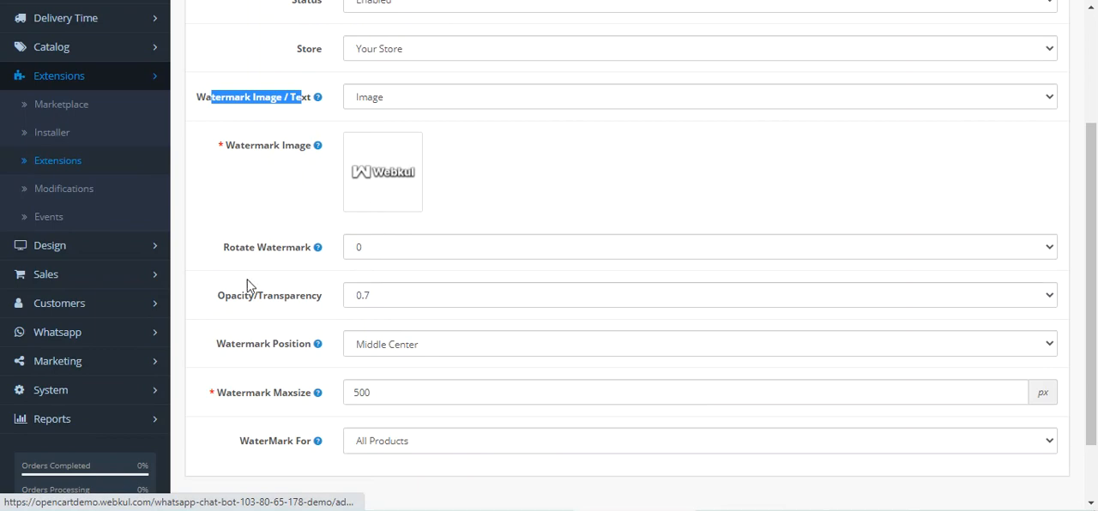
drag(246, 254, 306, 255)
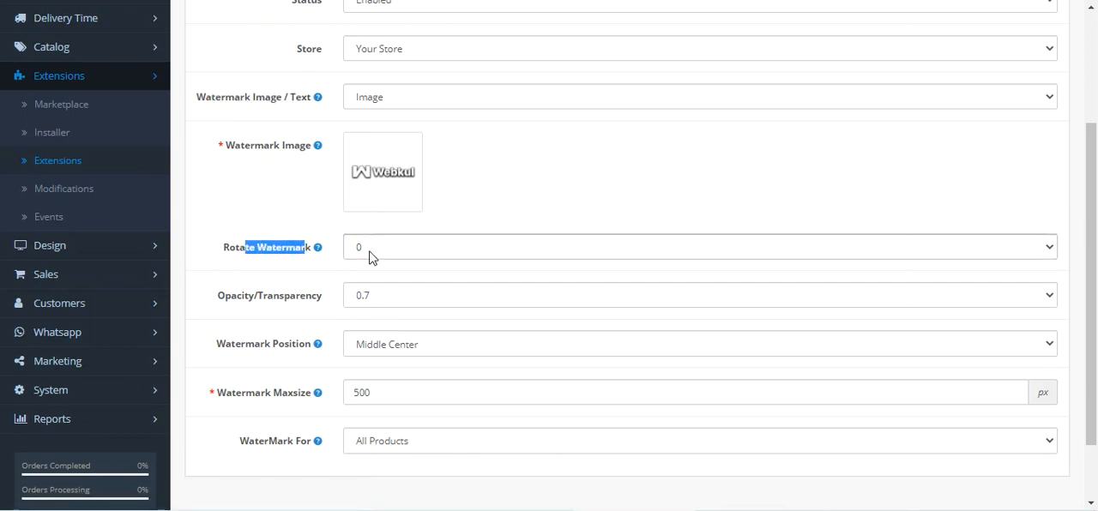
scroll(373, 256, down, 1)
drag(244, 219, 378, 230)
drag(232, 271, 302, 272)
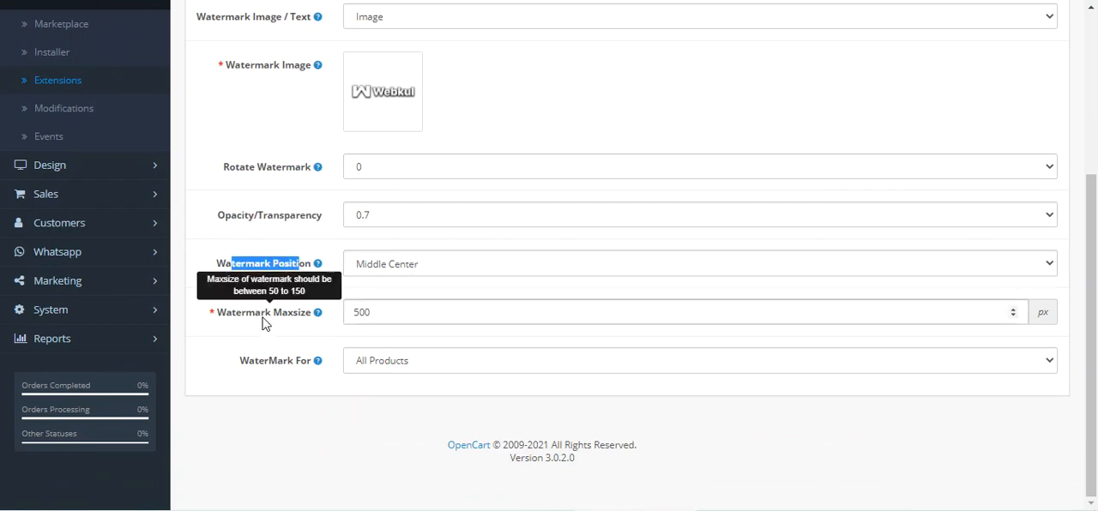
drag(260, 367, 302, 365)
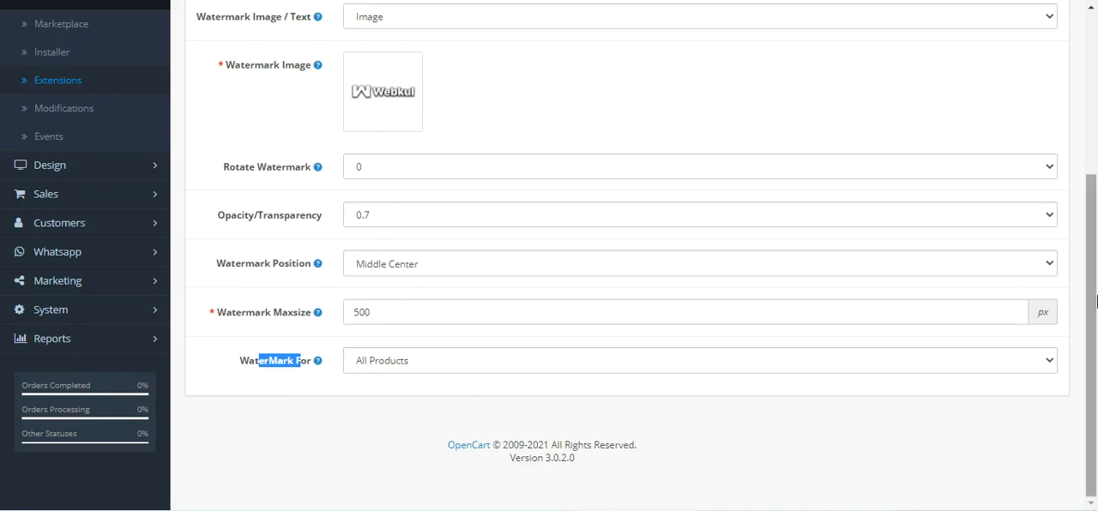
Step: Save the watermark module settings and reload the MacBook Air product page in the storefront
scroll(738, 258, up, 3)
click(1023, 60)
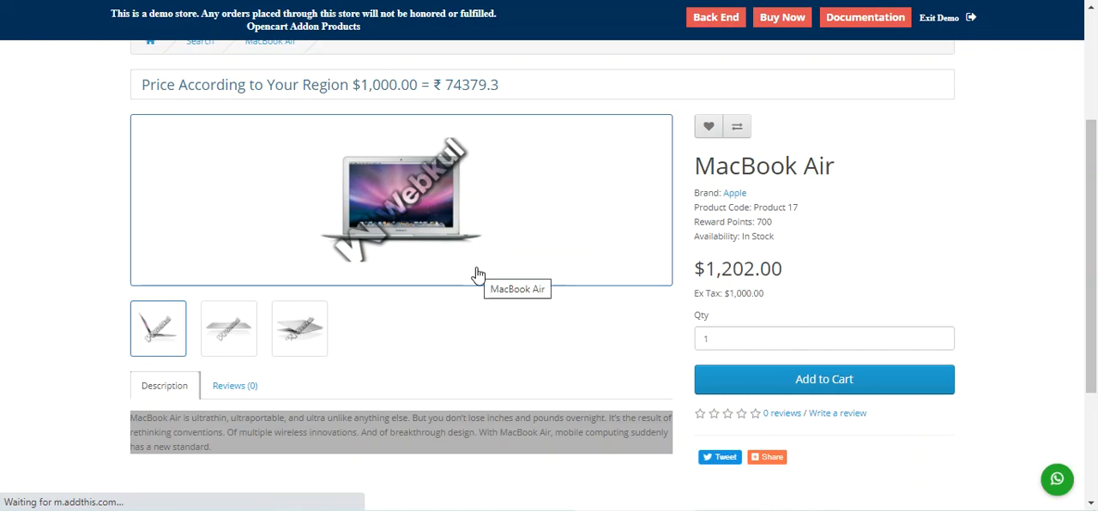
key(F5)
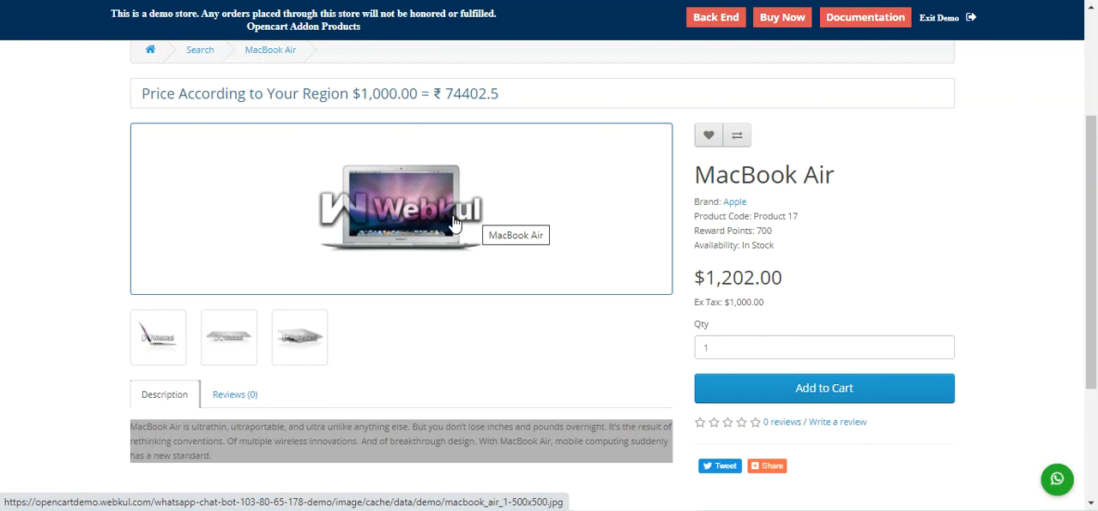
Step: Browse the enlarged MacBook Air gallery images to check the watermark on each one
click(172, 339)
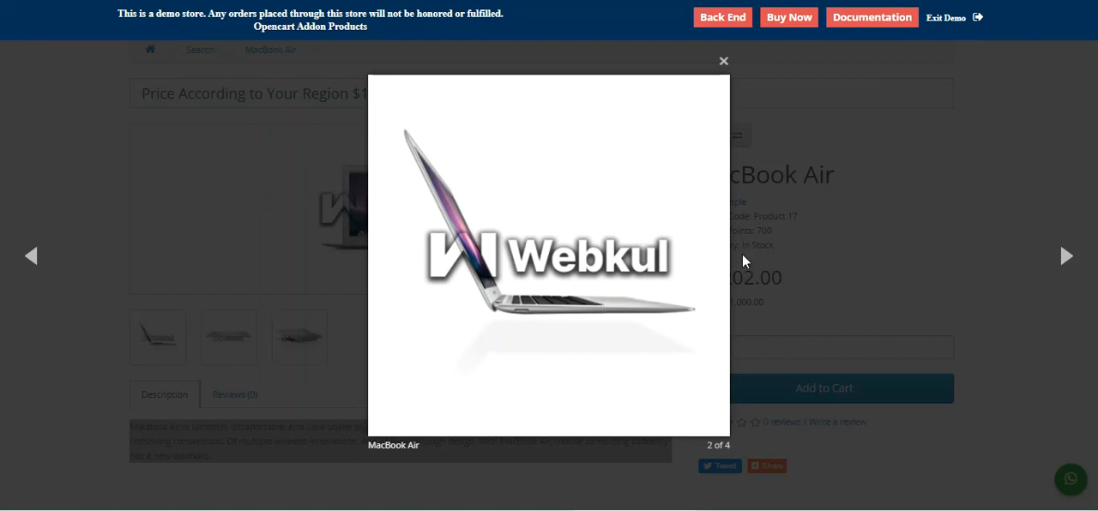
click(1064, 257)
click(1064, 257)
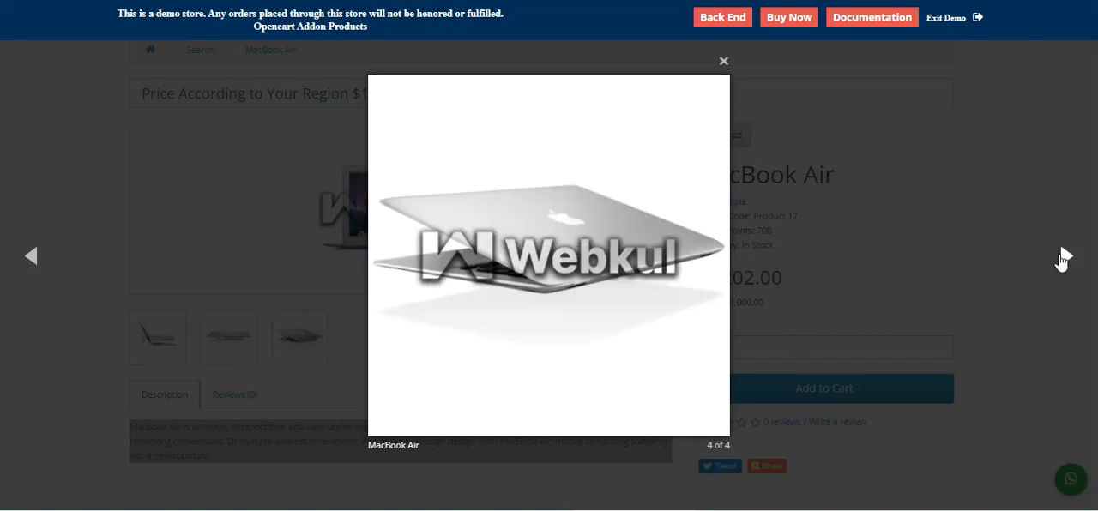
click(1064, 256)
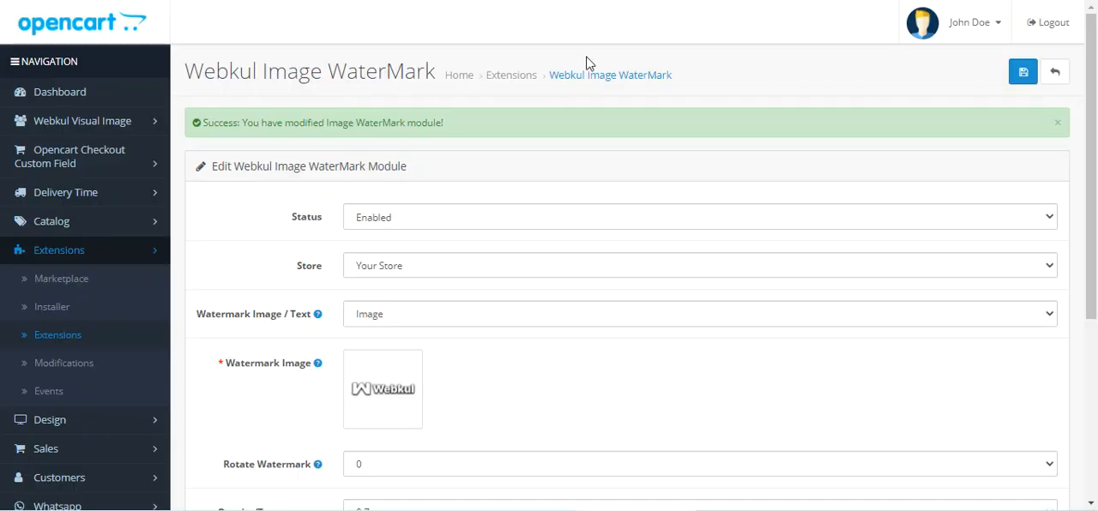
Step: Set Rotate Watermark to 45 and save the watermark module settings
scroll(324, 359, down, 5)
scroll(320, 360, up, 5)
scroll(349, 352, down, 5)
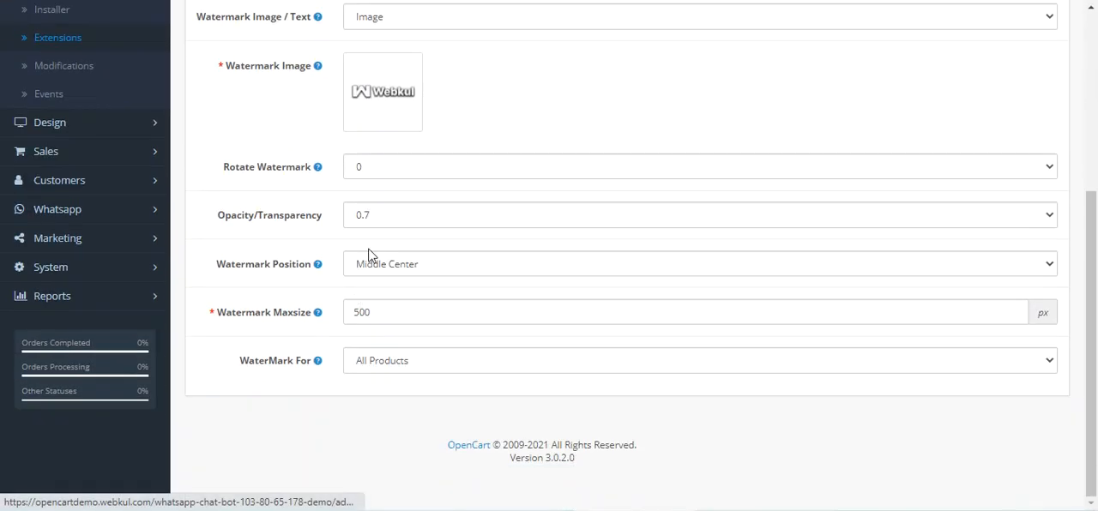
click(398, 172)
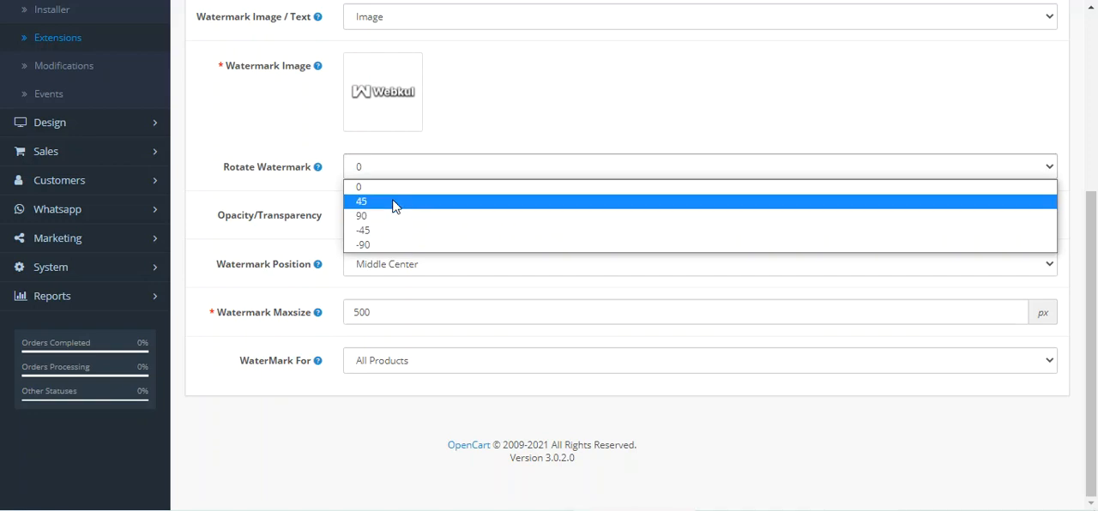
click(395, 204)
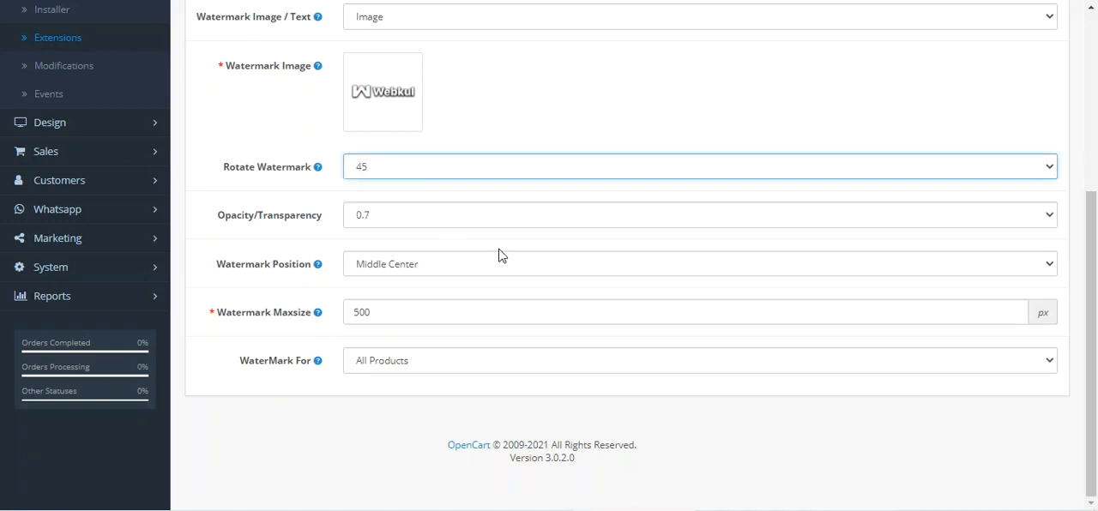
scroll(515, 262, up, 5)
click(1019, 72)
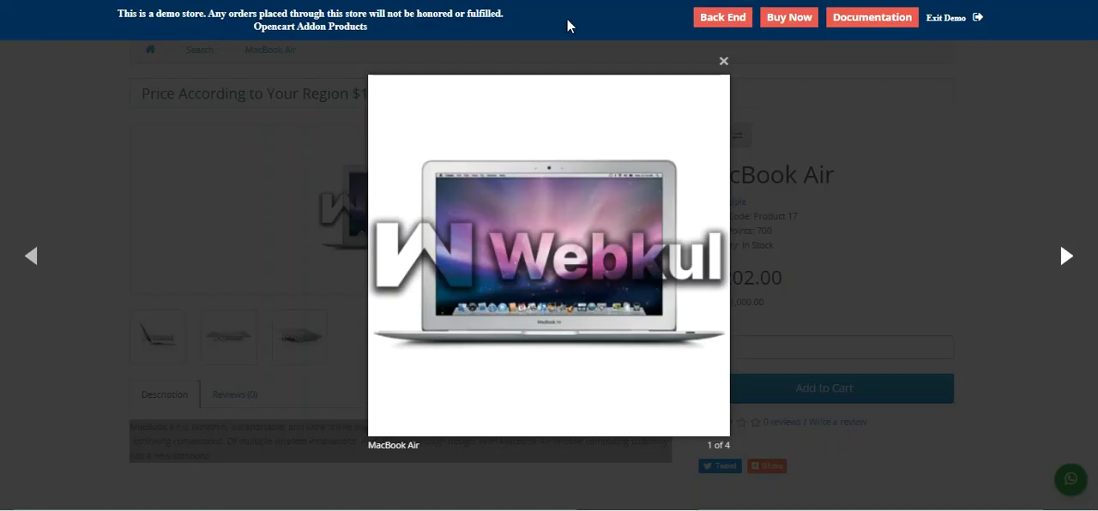
Step: Check the rotated watermark on the MacBook Air product page and in its enlarged gallery images, then close the gallery
click(343, 171)
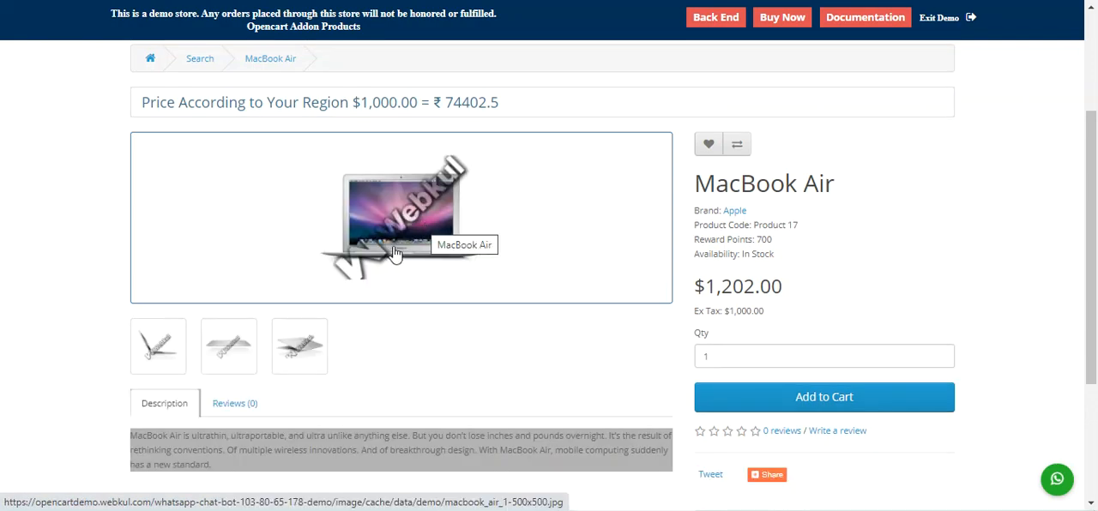
click(174, 354)
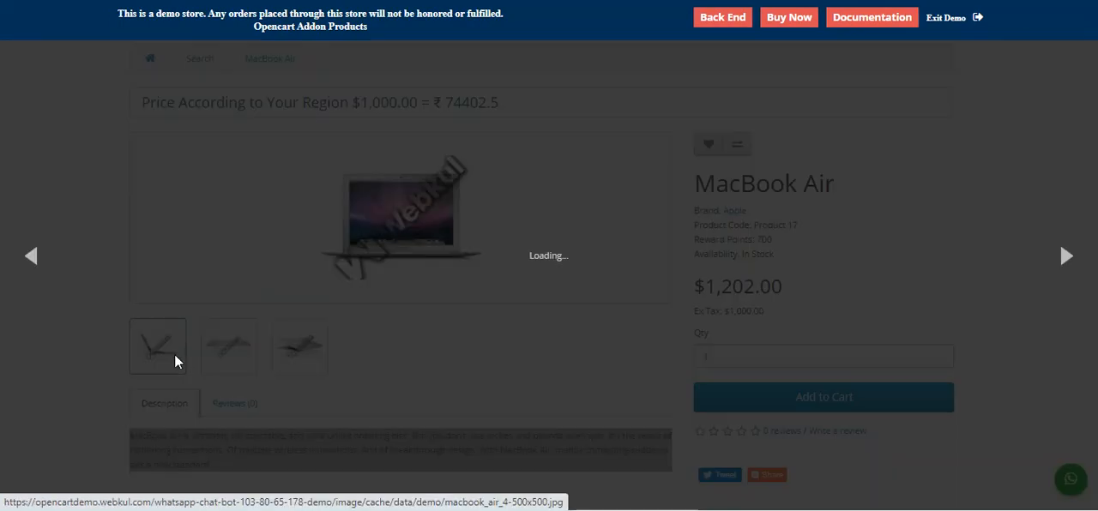
click(1064, 260)
click(1064, 260)
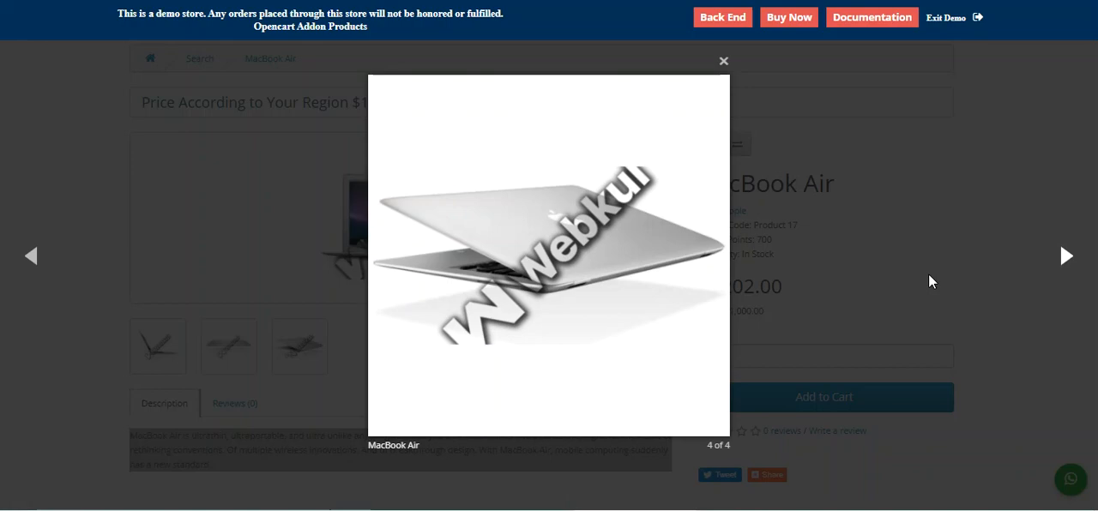
click(723, 63)
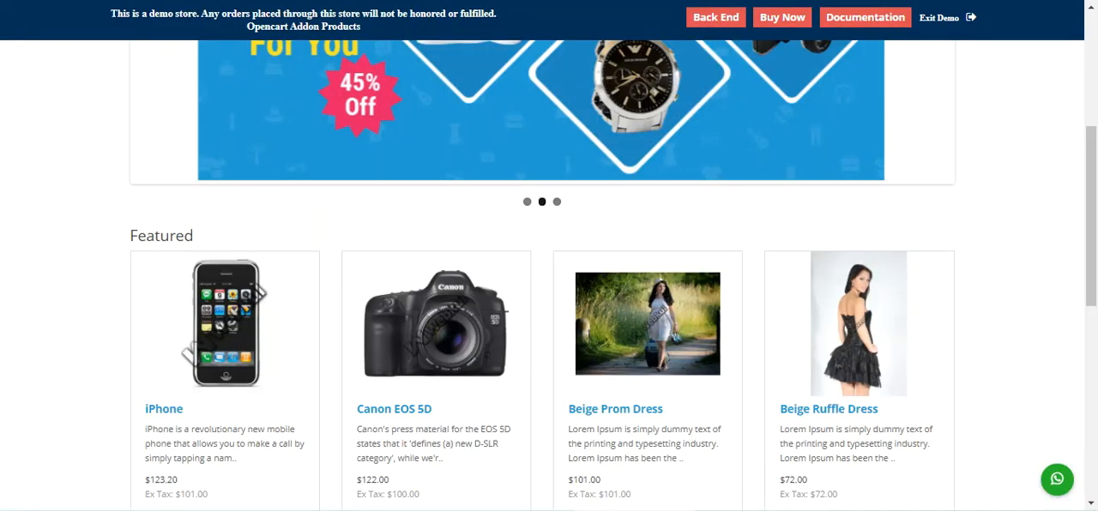
Step: Check the watermark on the Featured product images on the storefront home page
scroll(319, 209, down, 5)
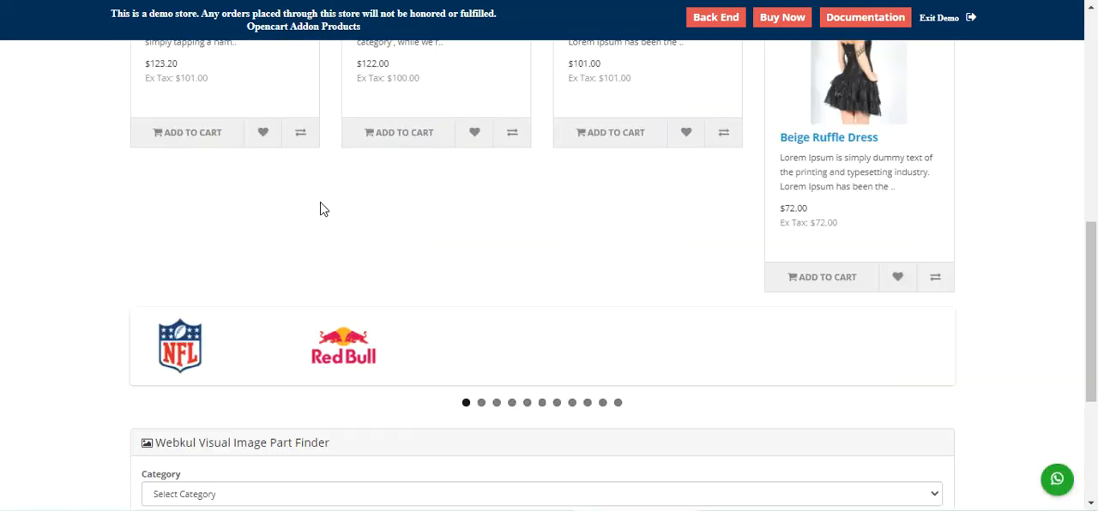
scroll(320, 209, down, 3)
scroll(320, 209, up, 6)
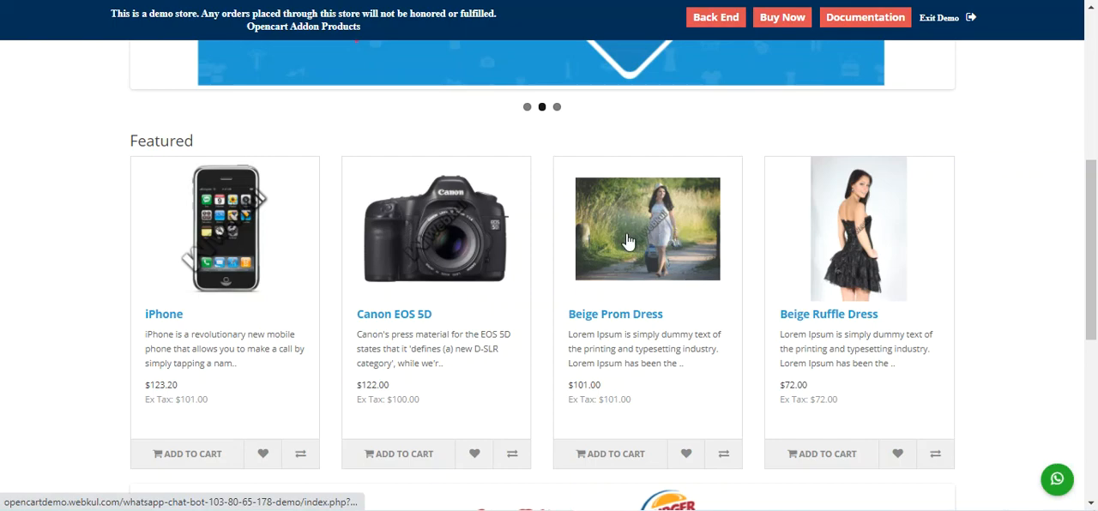
mouse_move(1095, 281)
mouse_down()
mouse_move(1096, 182)
mouse_move(1097, 292)
mouse_up()
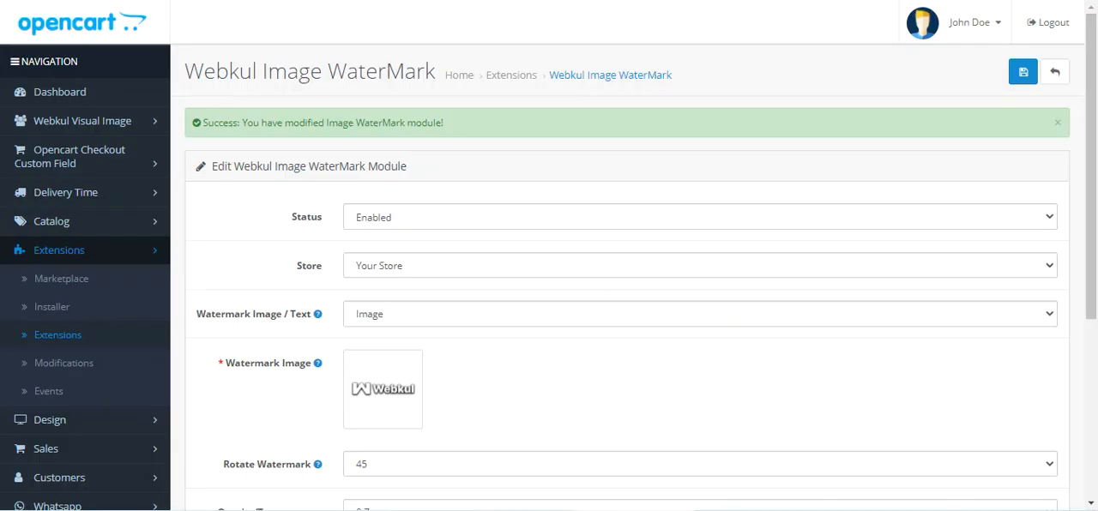
Step: Switch the module's Watermark Image / Text setting to Text
scroll(417, 353, down, 1)
drag(219, 251, 292, 246)
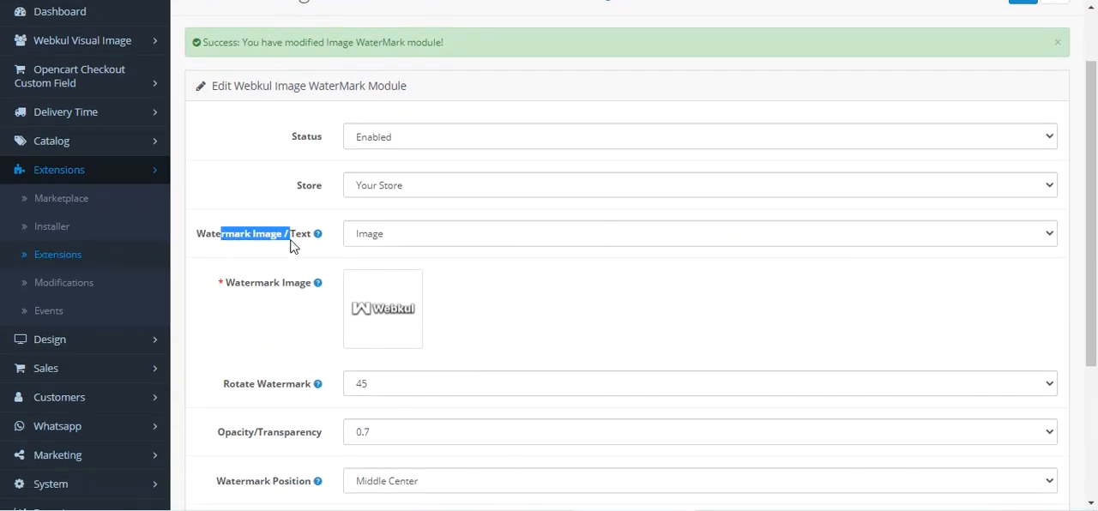
click(408, 240)
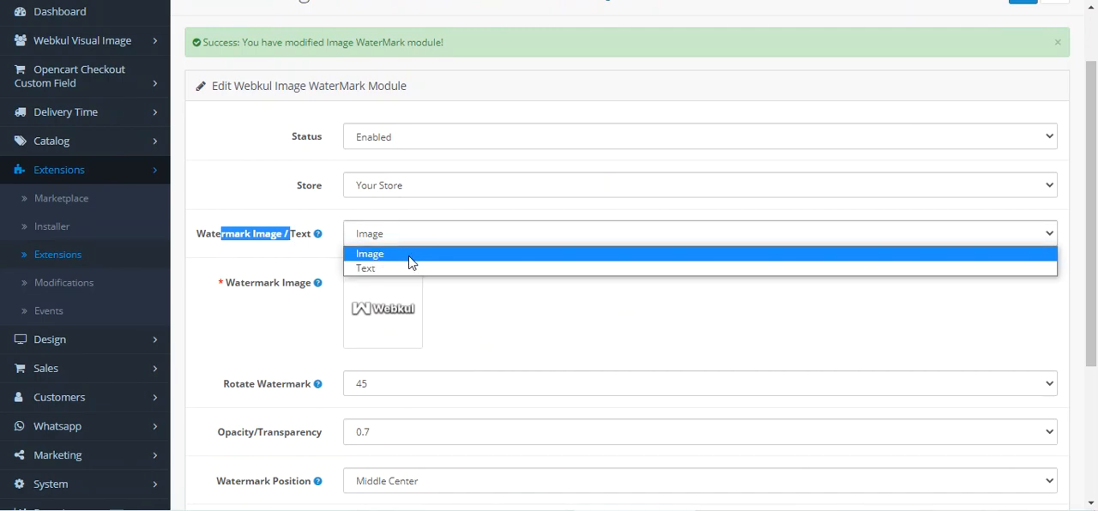
click(406, 269)
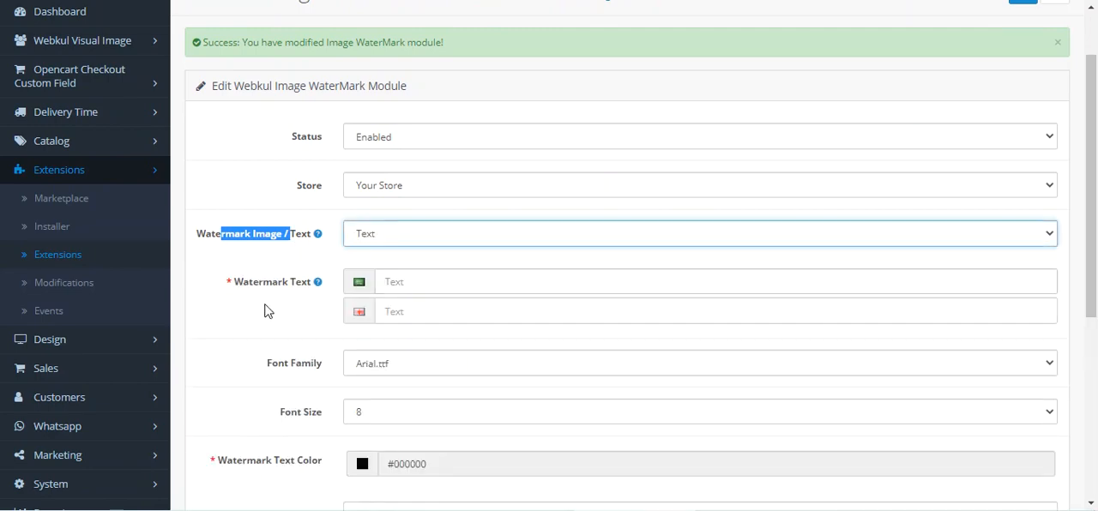
Step: Enter "Webkul" as the Watermark Text for both store languages
click(405, 282)
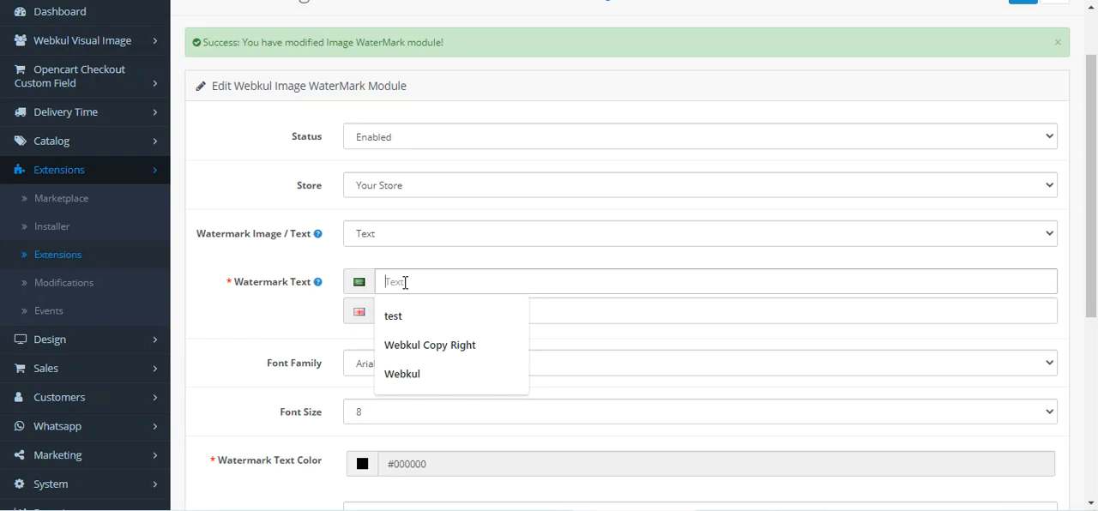
text(Webkul)
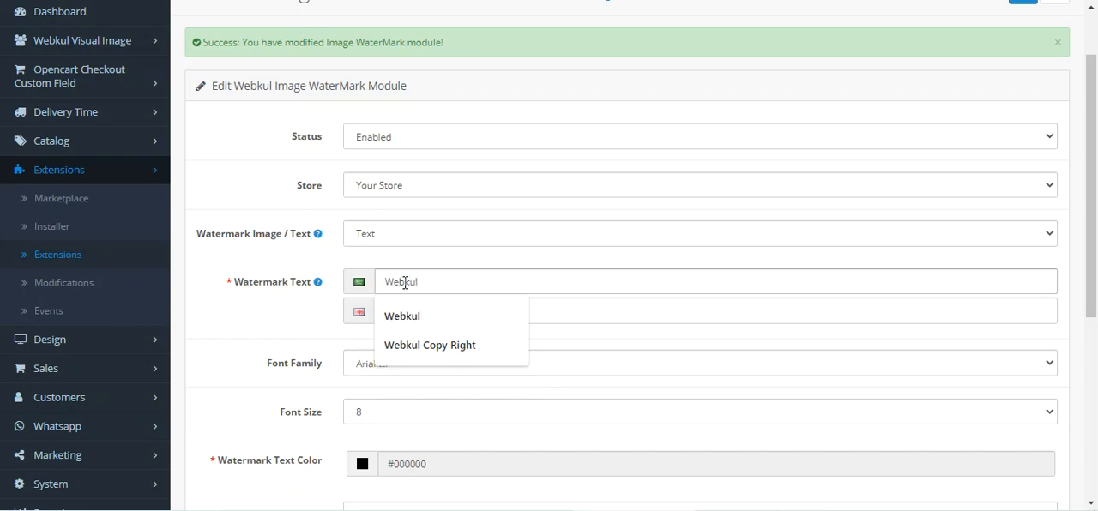
double_click(405, 282)
key(ctrl+c)
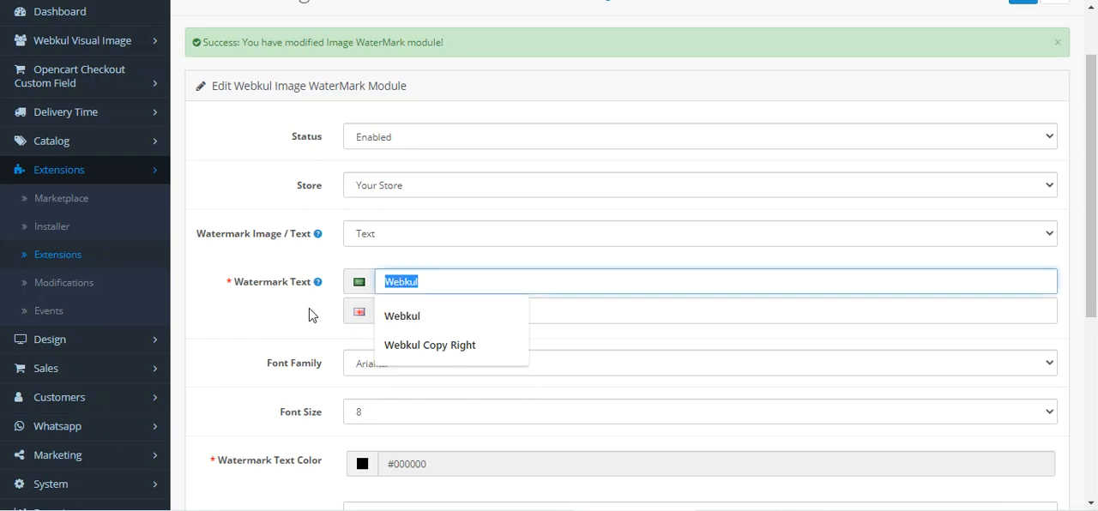
click(429, 314)
key(ctrl+v)
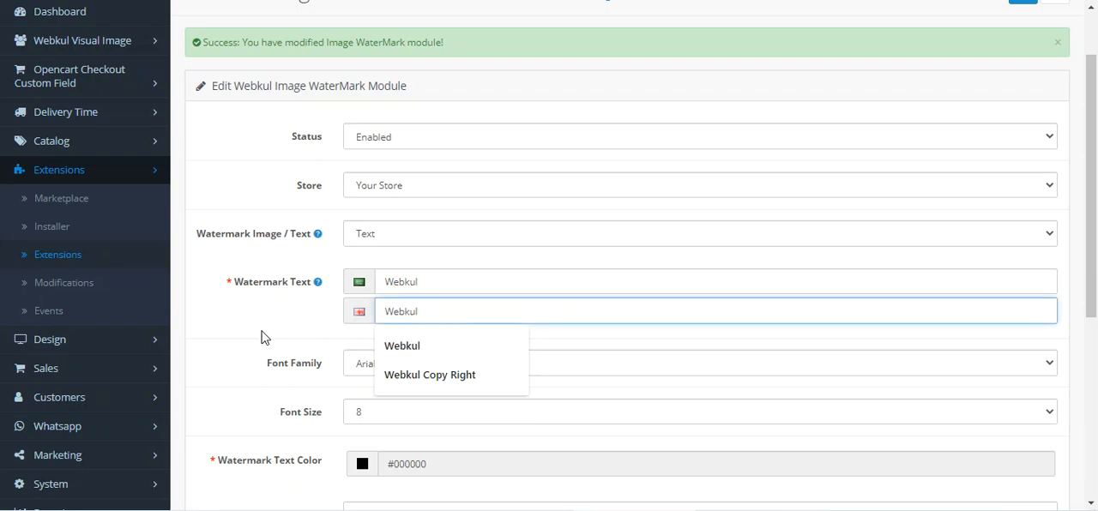
click(287, 363)
Step: Choose Arial.ttf as the watermark's font family and set the font size to 44
scroll(297, 362, down, 2)
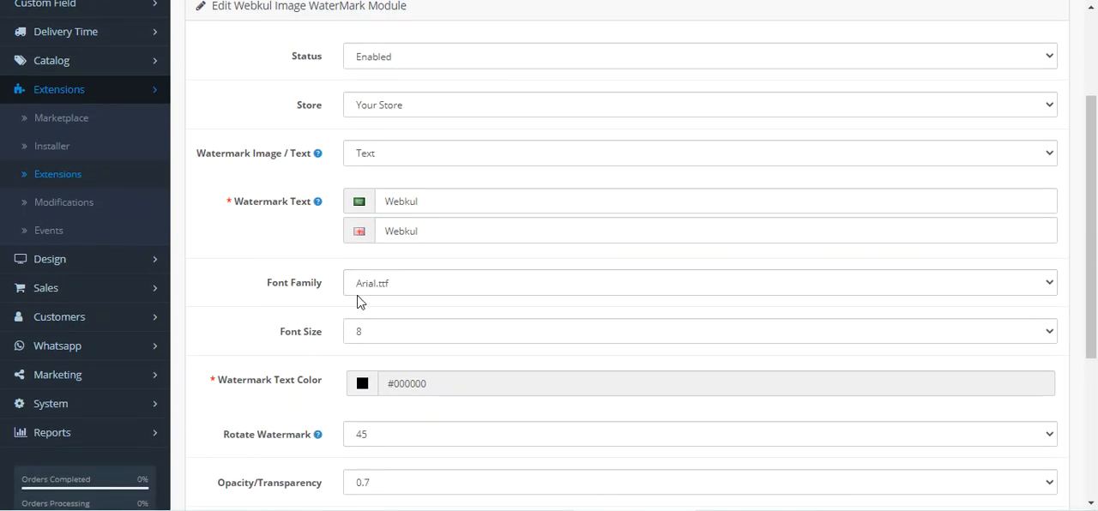
click(417, 284)
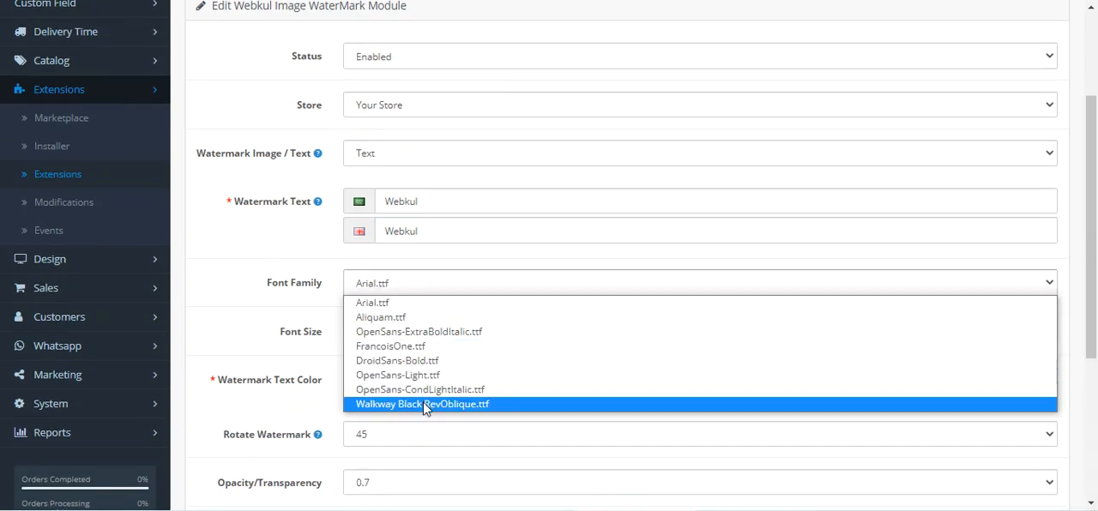
click(424, 311)
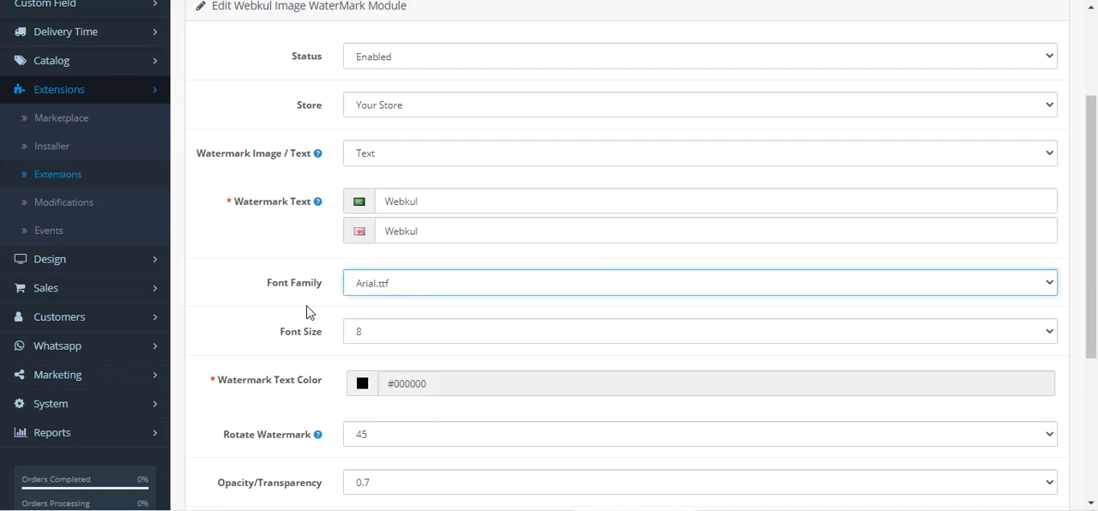
click(394, 288)
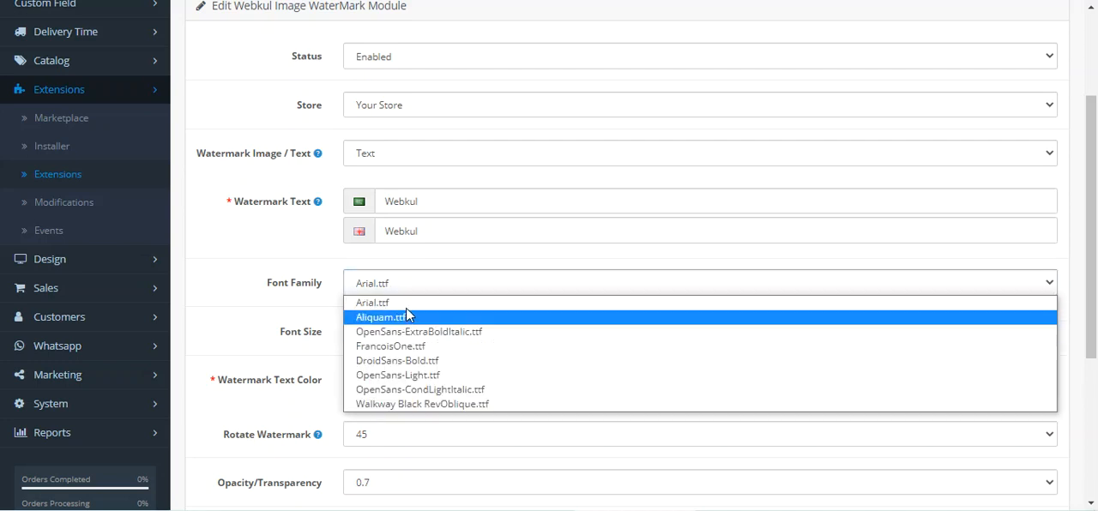
click(405, 305)
click(249, 287)
scroll(272, 301, down, 1)
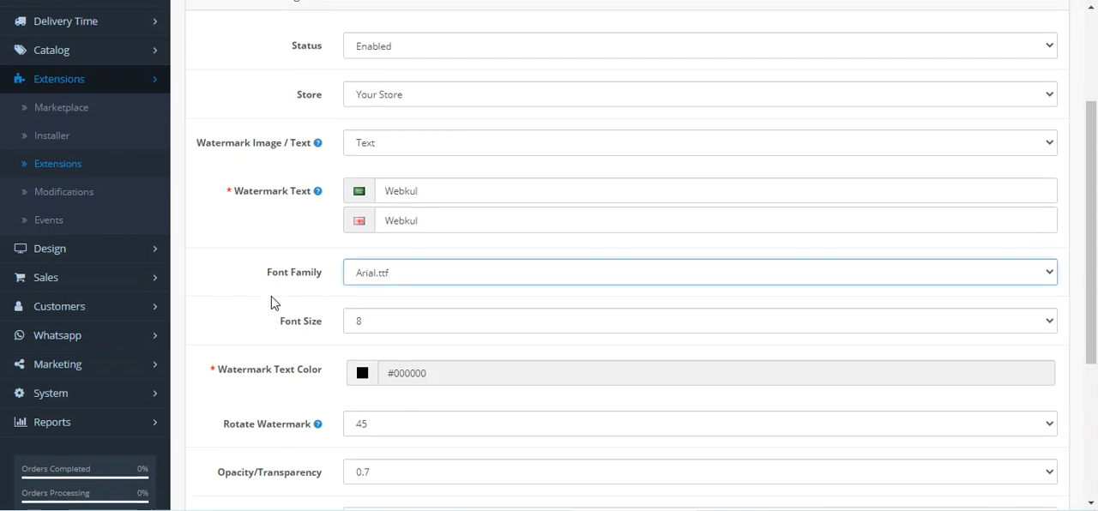
click(385, 252)
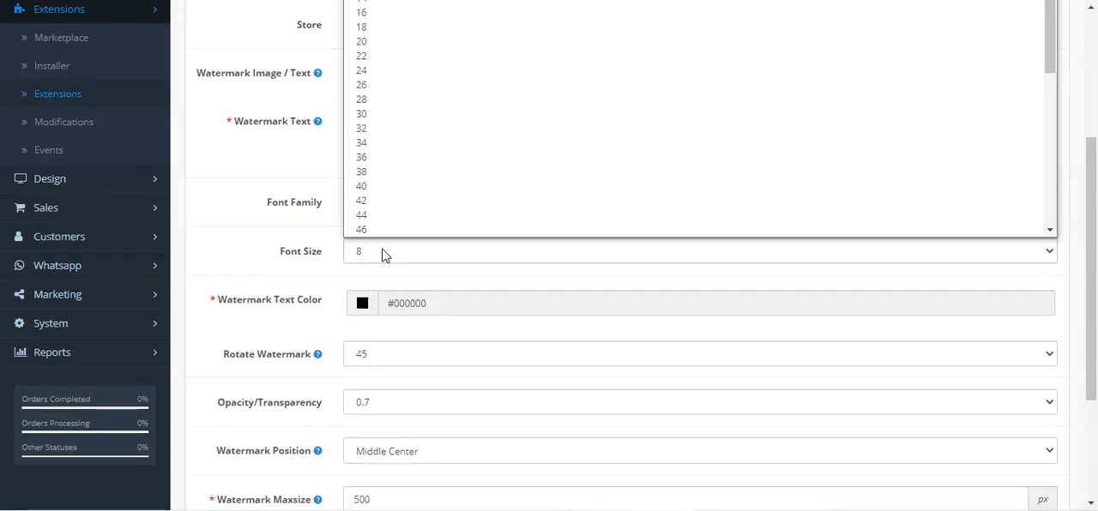
click(405, 185)
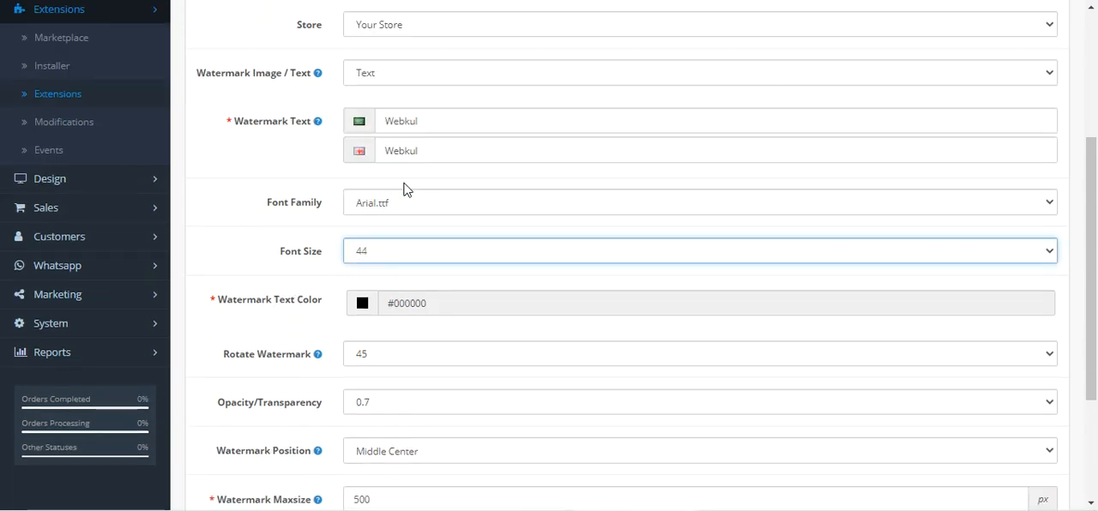
Step: Set the Watermark Text Color to the blue shade #2a35a1
scroll(268, 300, down, 1)
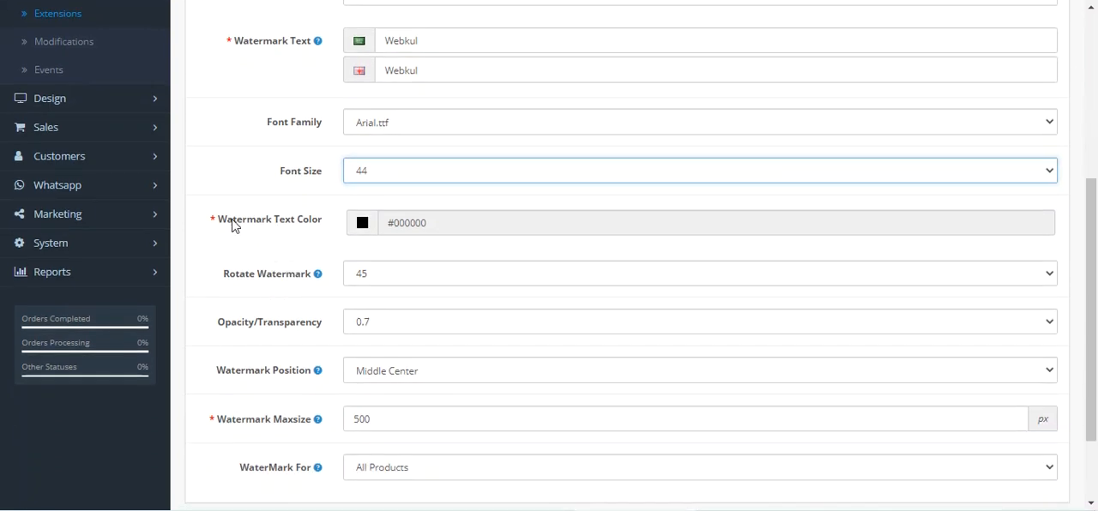
drag(232, 221, 315, 225)
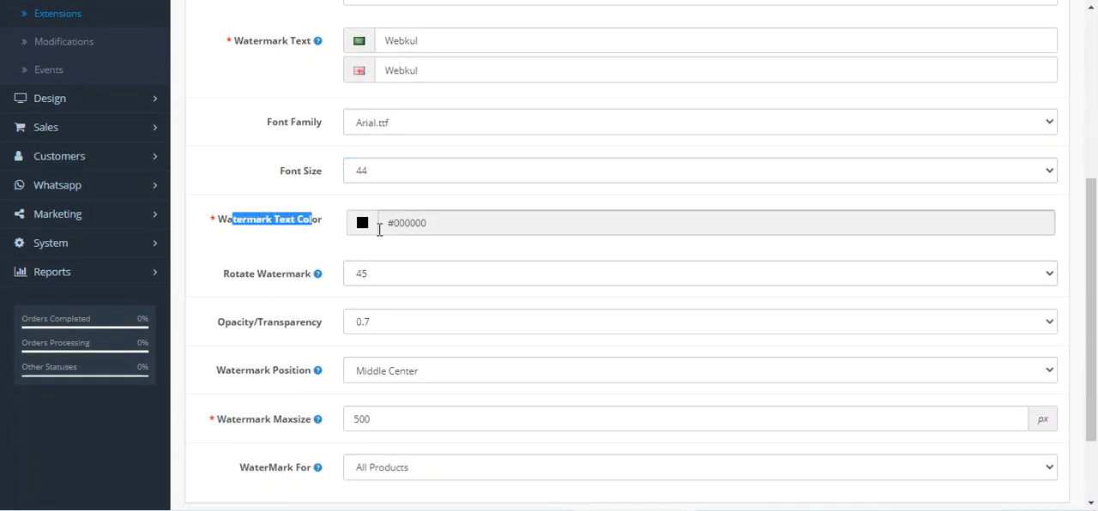
click(365, 230)
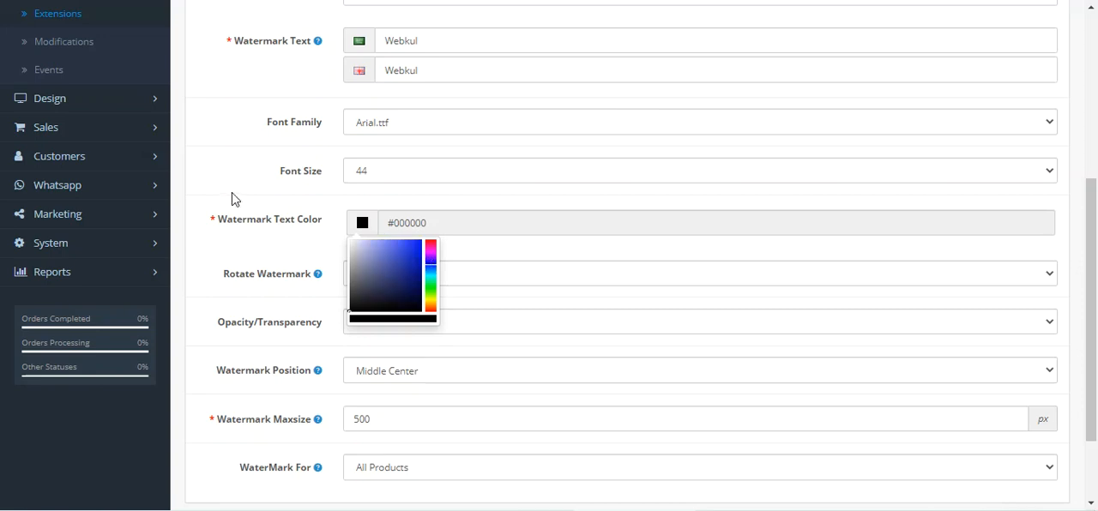
click(255, 201)
click(363, 226)
click(404, 267)
click(269, 191)
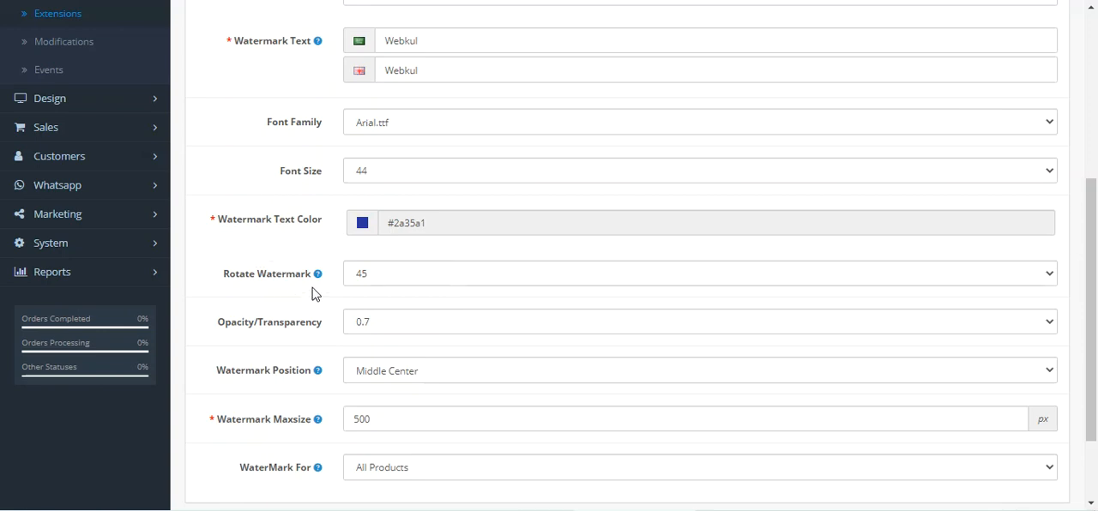
Step: Review the text watermark's rotation, opacity, position and maximum size settings, including the available rotation and position options
click(374, 284)
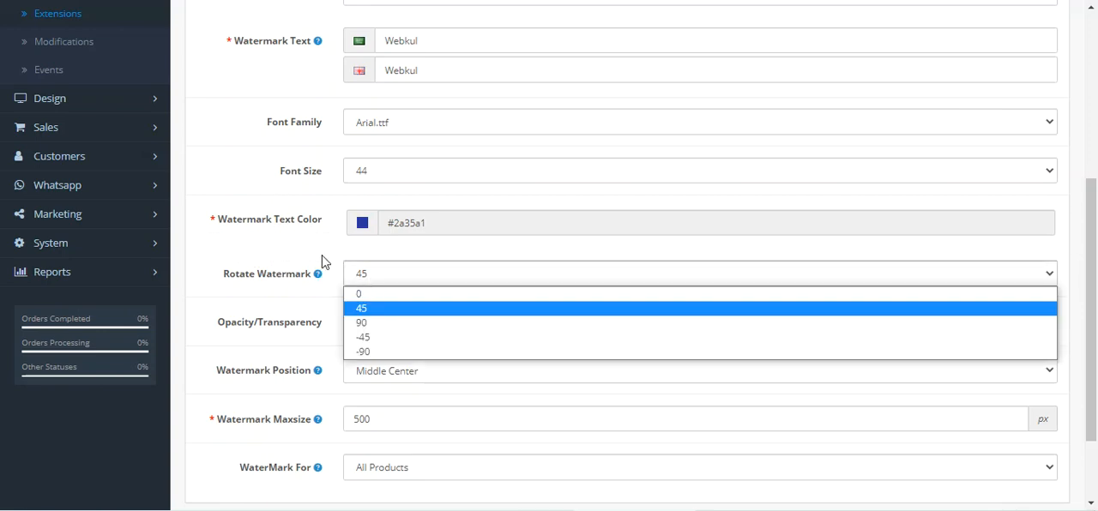
click(284, 256)
scroll(293, 357, down, 2)
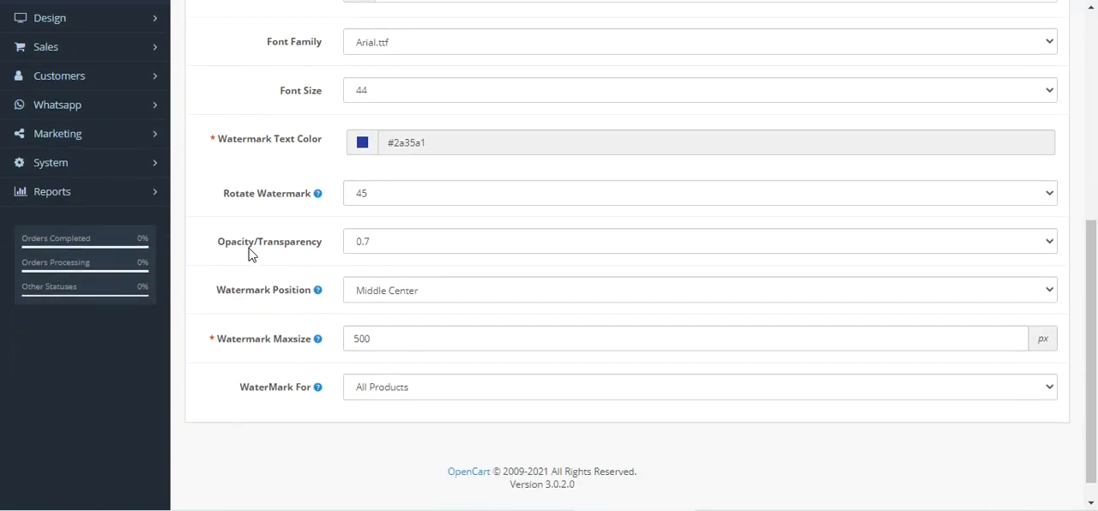
drag(244, 241, 306, 245)
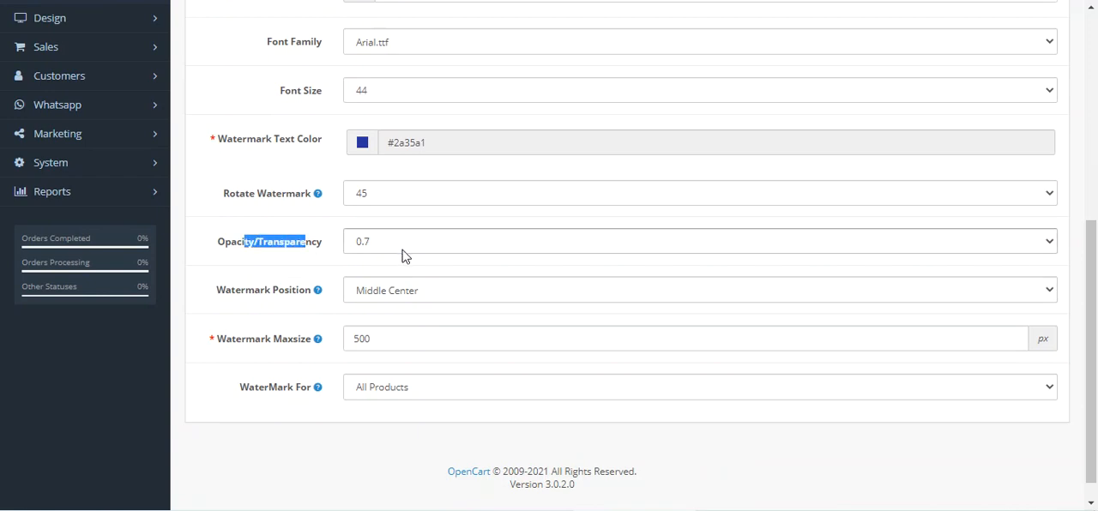
drag(235, 290, 409, 307)
click(417, 294)
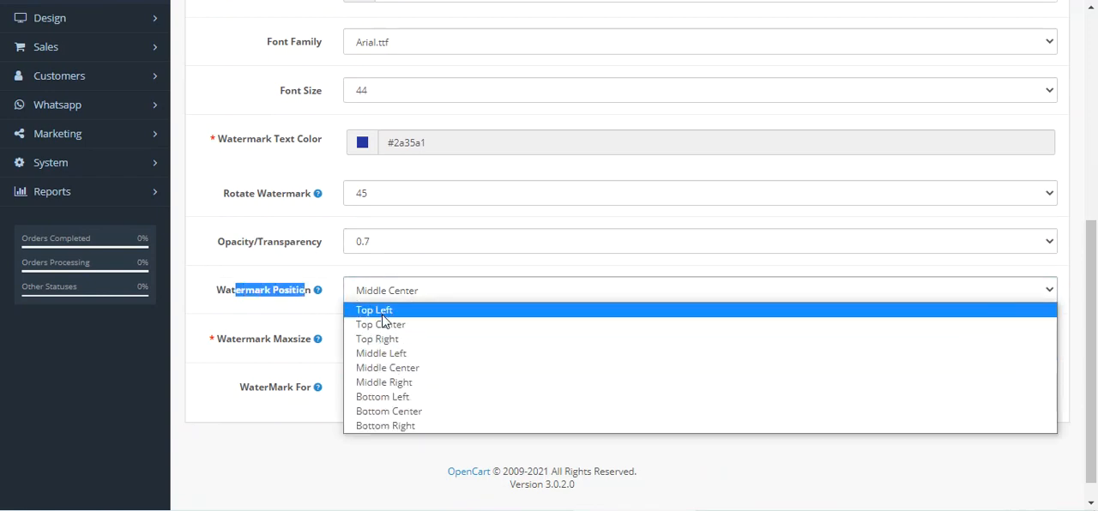
click(257, 257)
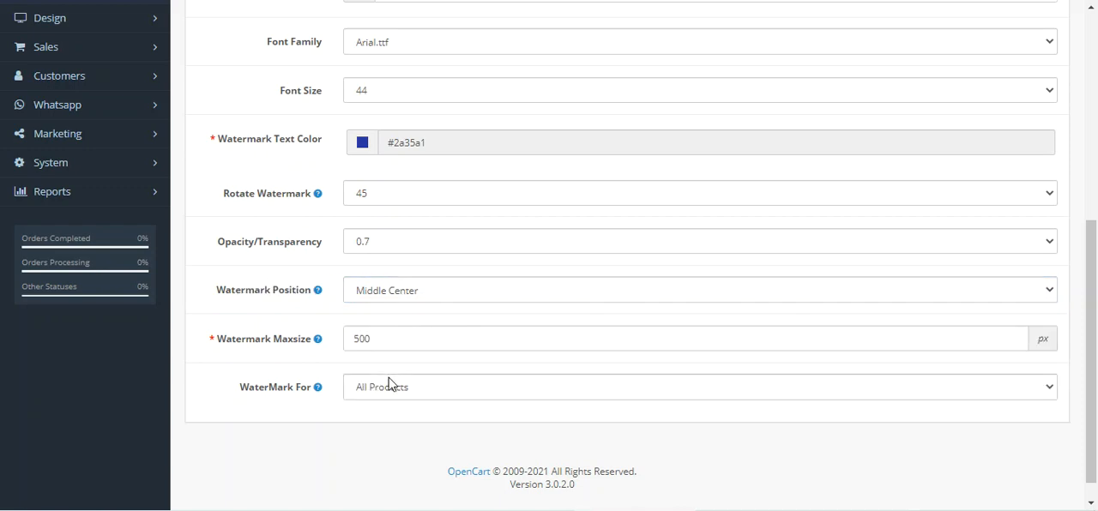
drag(255, 352, 399, 351)
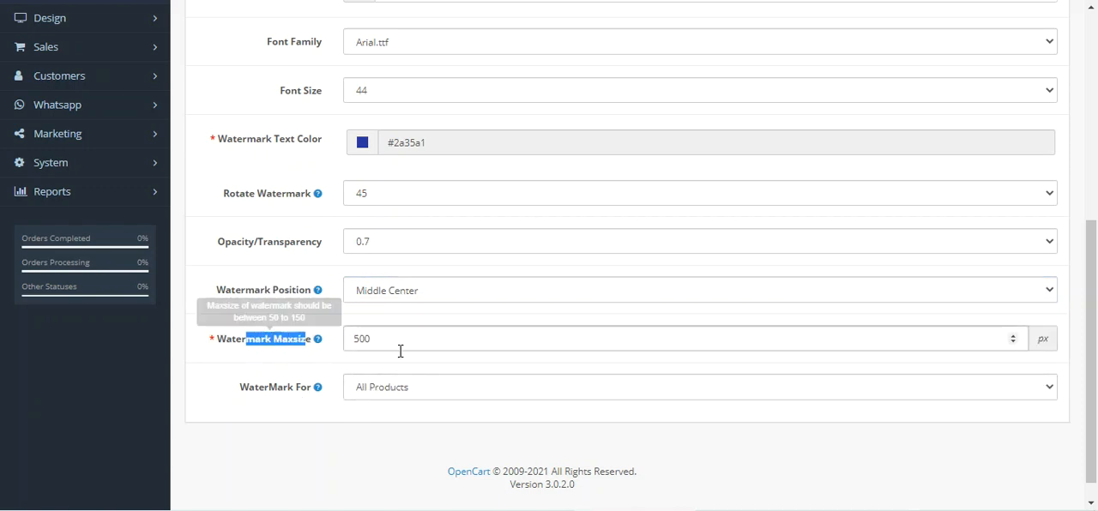
Step: Check the WaterMark For and Watermark Image / Text fields and save the text watermark settings for all products
drag(262, 394, 304, 396)
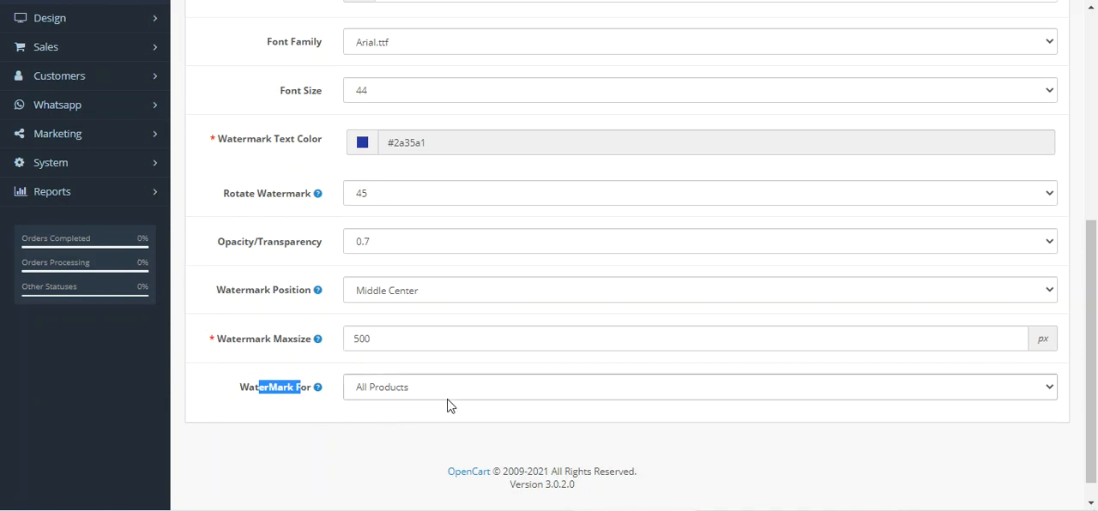
drag(1092, 329, 1096, 123)
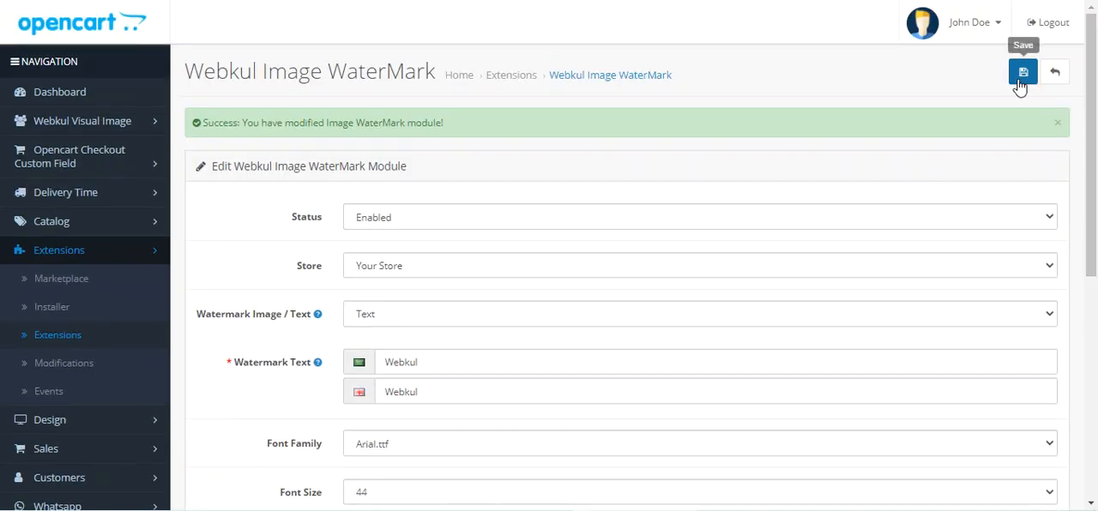
scroll(386, 279, down, 2)
drag(224, 153, 315, 161)
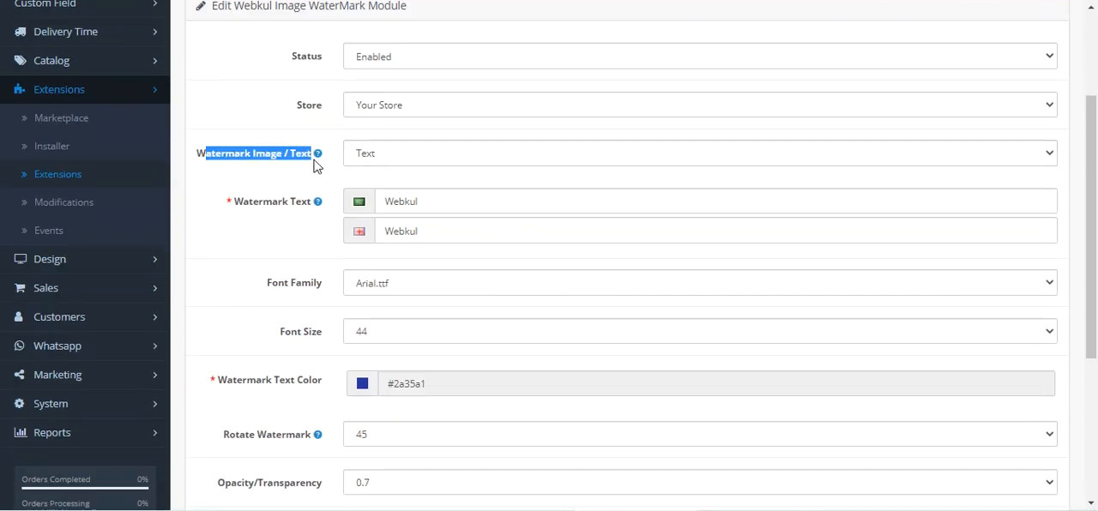
drag(1092, 159, 1091, 77)
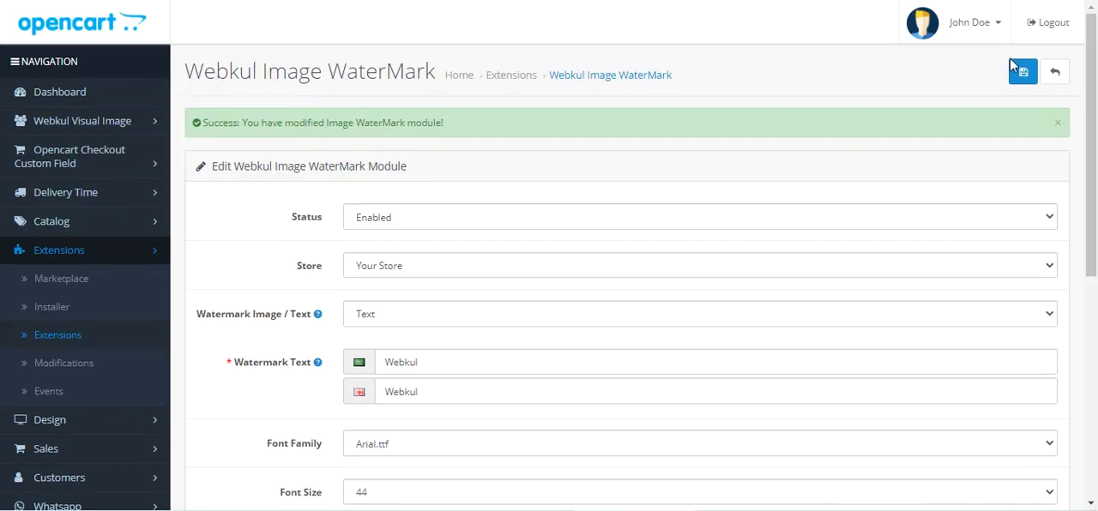
click(1022, 75)
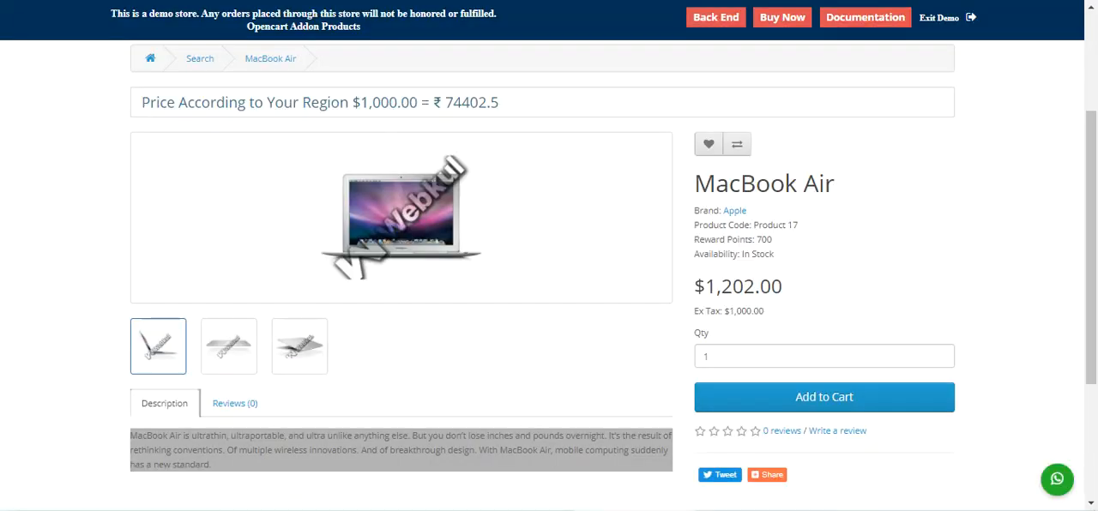
Step: Reload the MacBook Air storefront page and inspect the text watermark on its enlarged gallery images
key(F5)
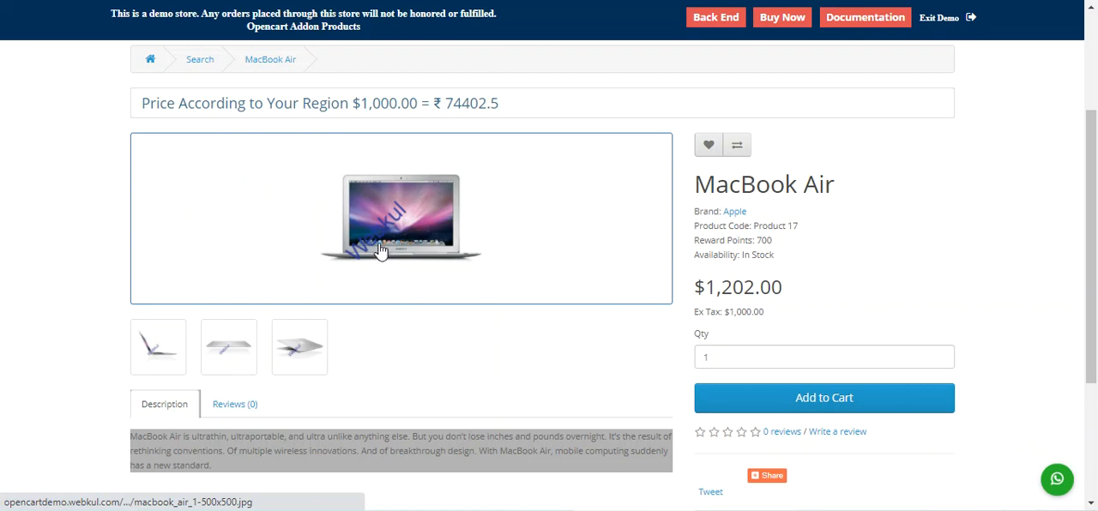
click(169, 356)
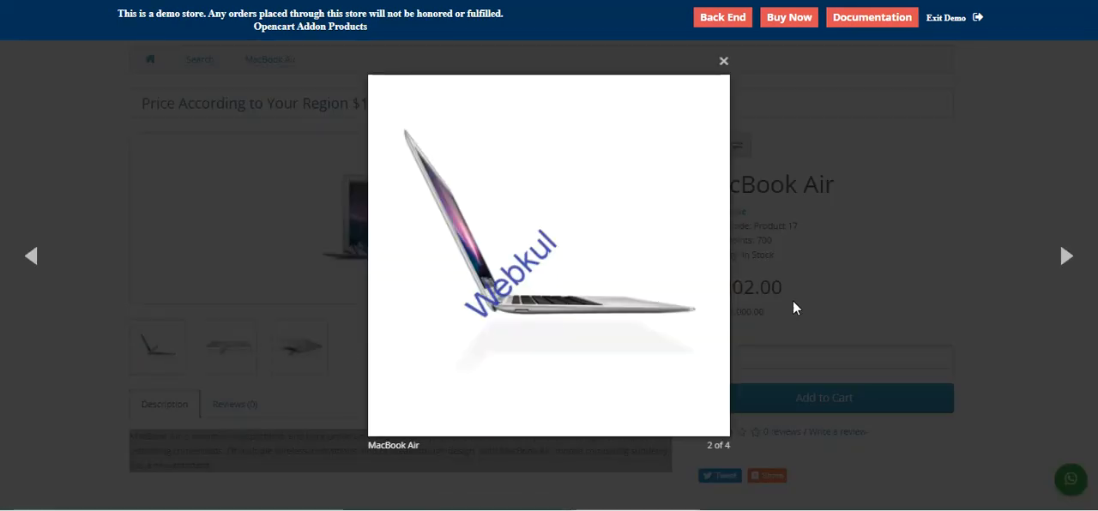
click(1066, 256)
click(1066, 258)
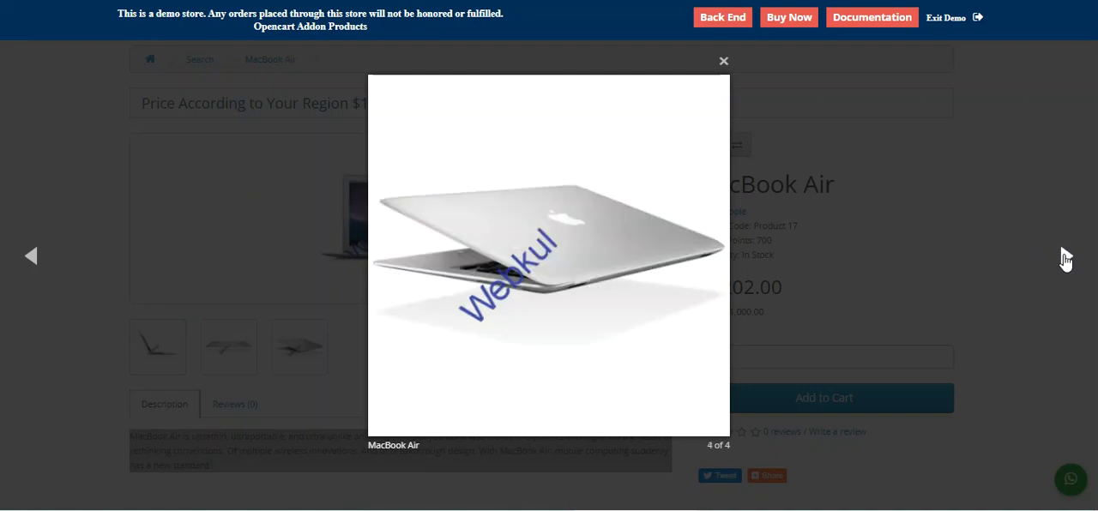
click(724, 64)
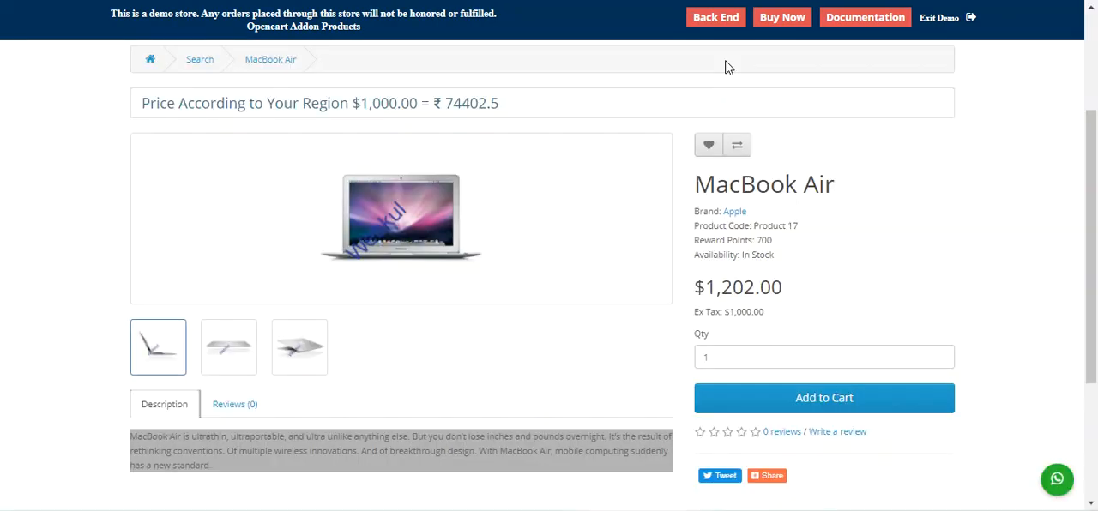
Step: Examine the text watermark on the macbook search results and the home page's featured products
key(alt+Left)
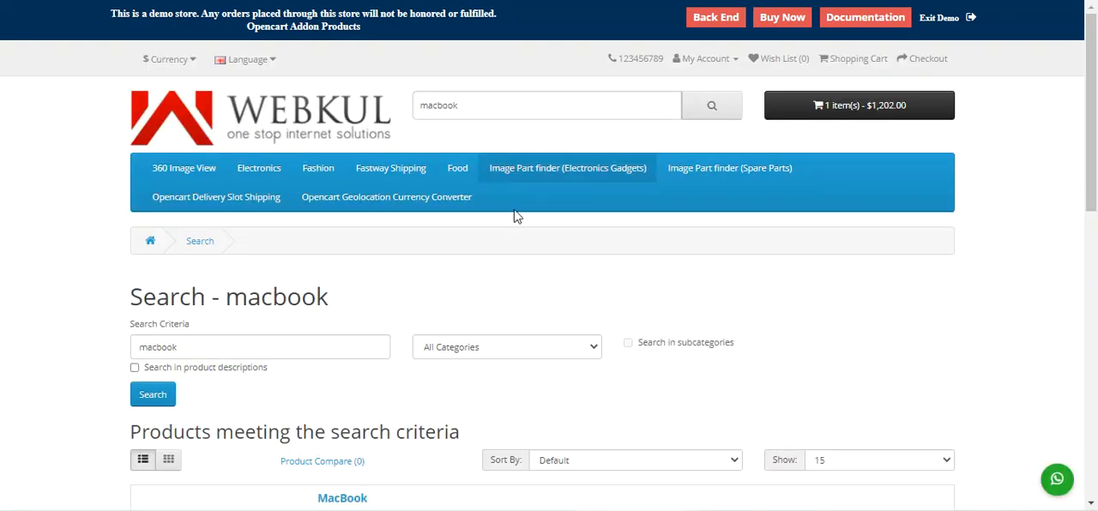
scroll(486, 231, down, 4)
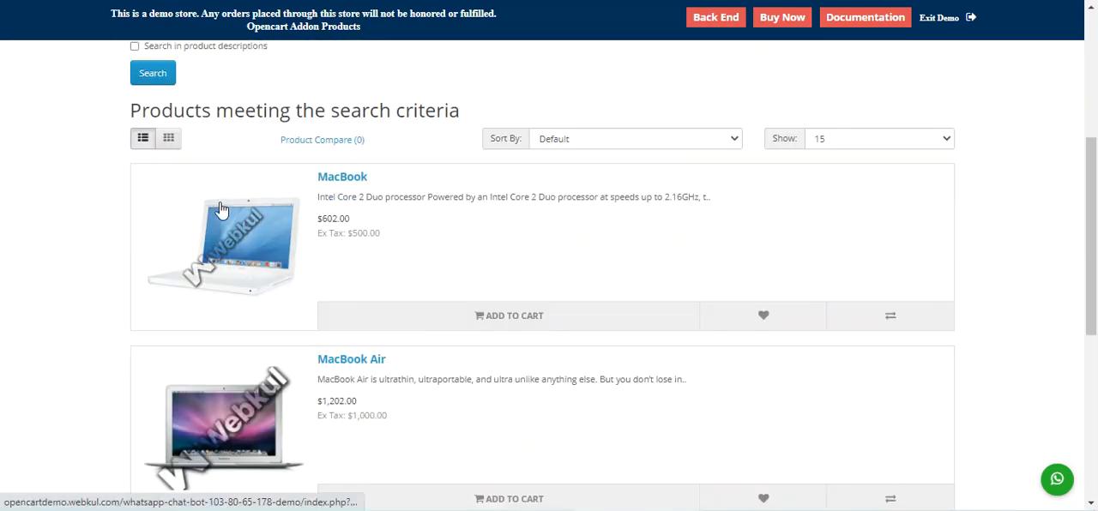
scroll(289, 264, down, 3)
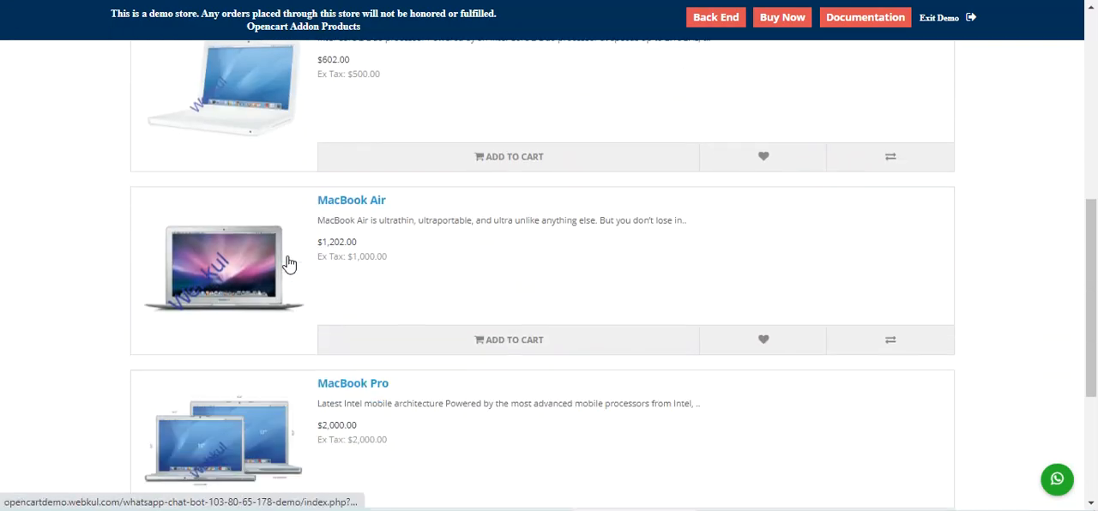
scroll(289, 264, up, 3)
key(alt+Left)
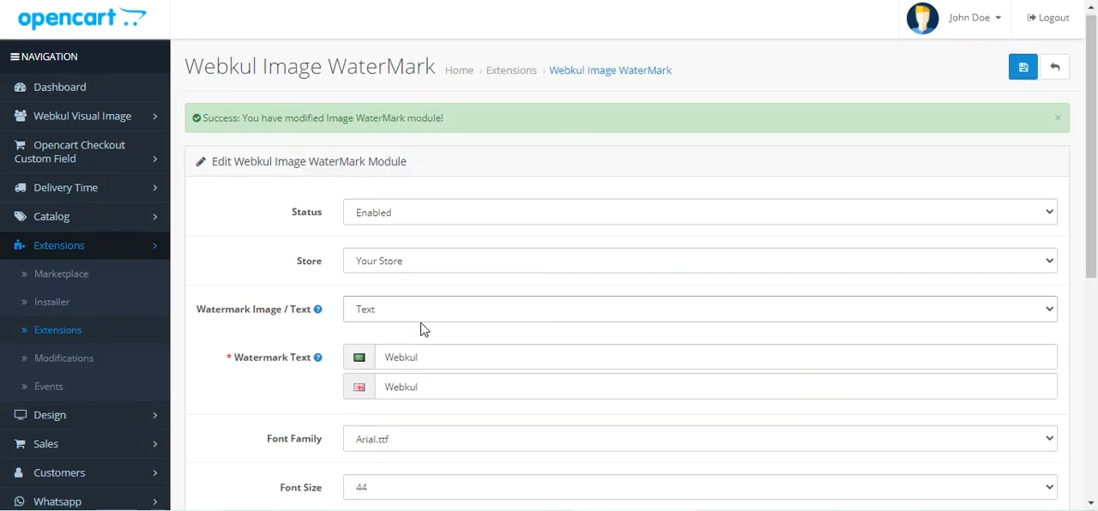
Step: Set the module's WaterMark For option to Particular Product and save the settings
scroll(420, 329, down, 2)
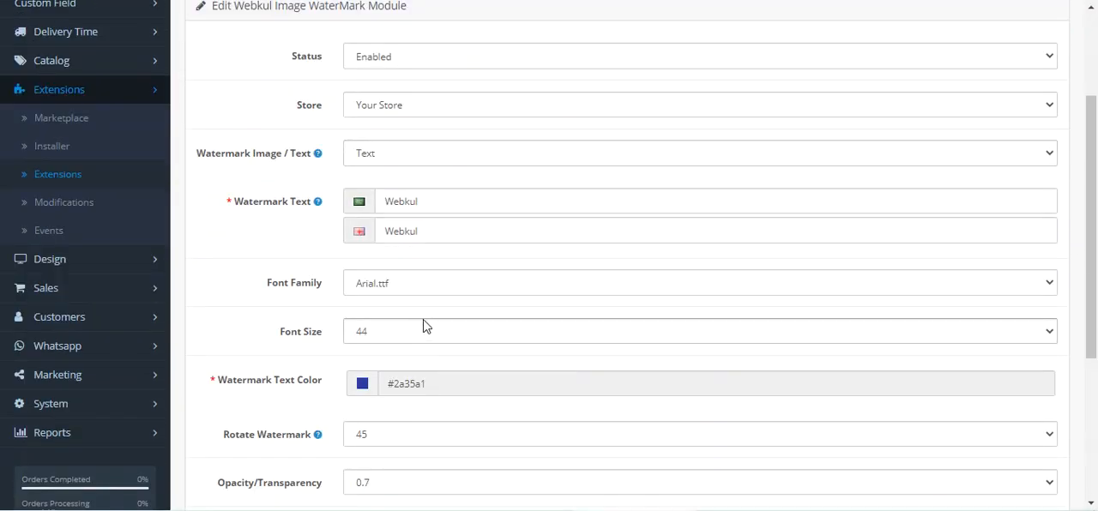
scroll(423, 326, down, 3)
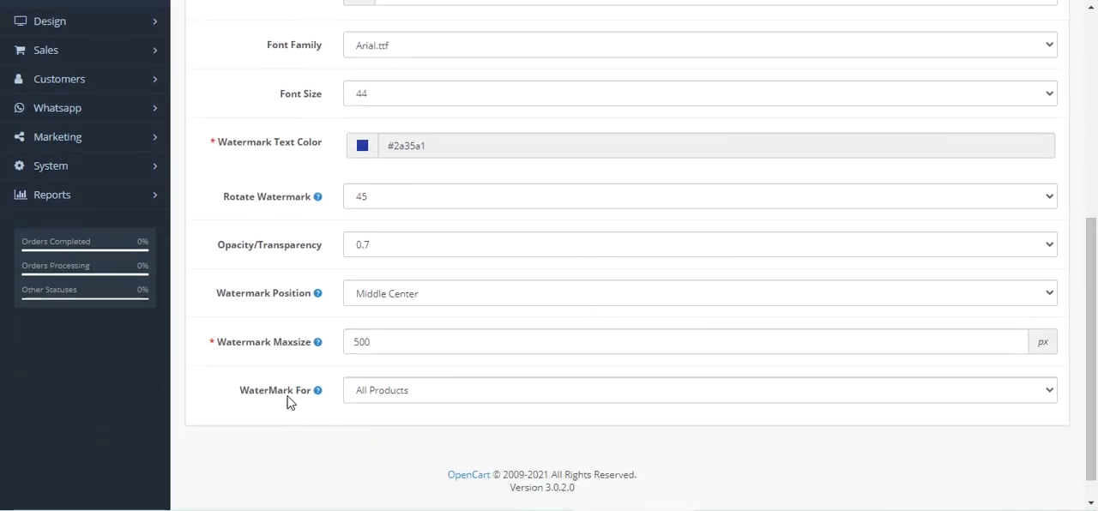
drag(255, 394, 368, 411)
scroll(348, 388, up, 3)
mouse_move(253, 157)
drag(237, 164, 290, 163)
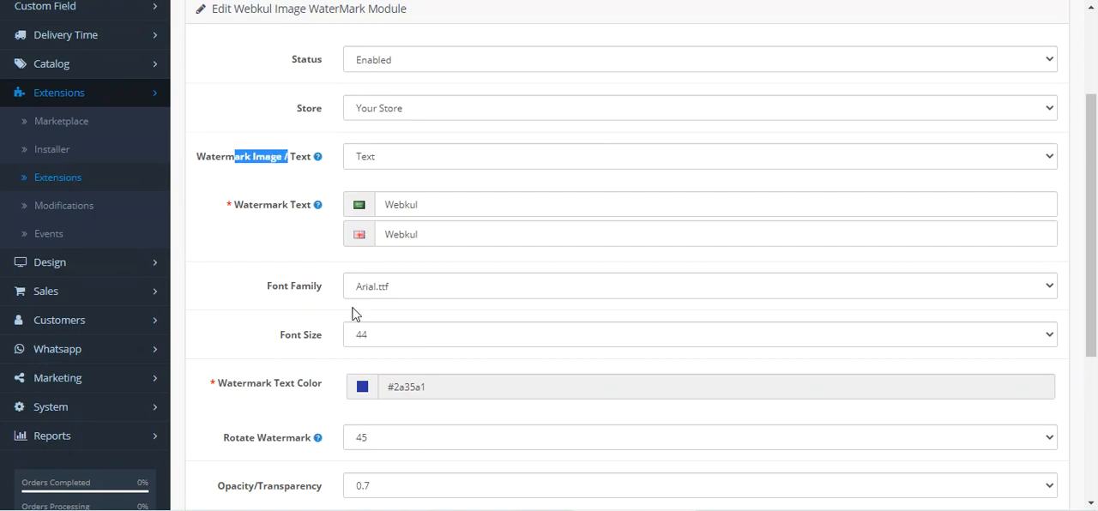
scroll(355, 311, down, 3)
drag(249, 362, 346, 394)
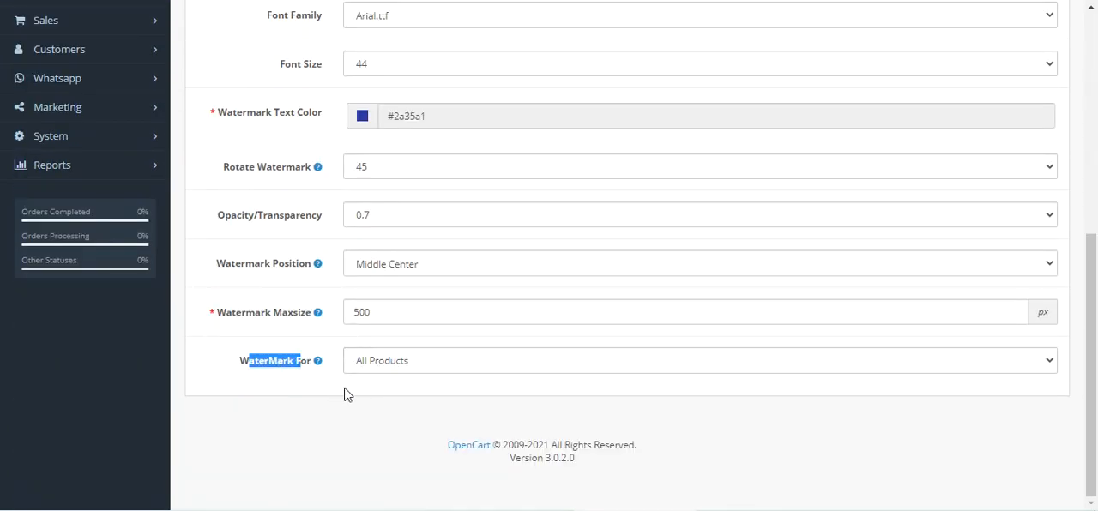
click(430, 367)
click(422, 397)
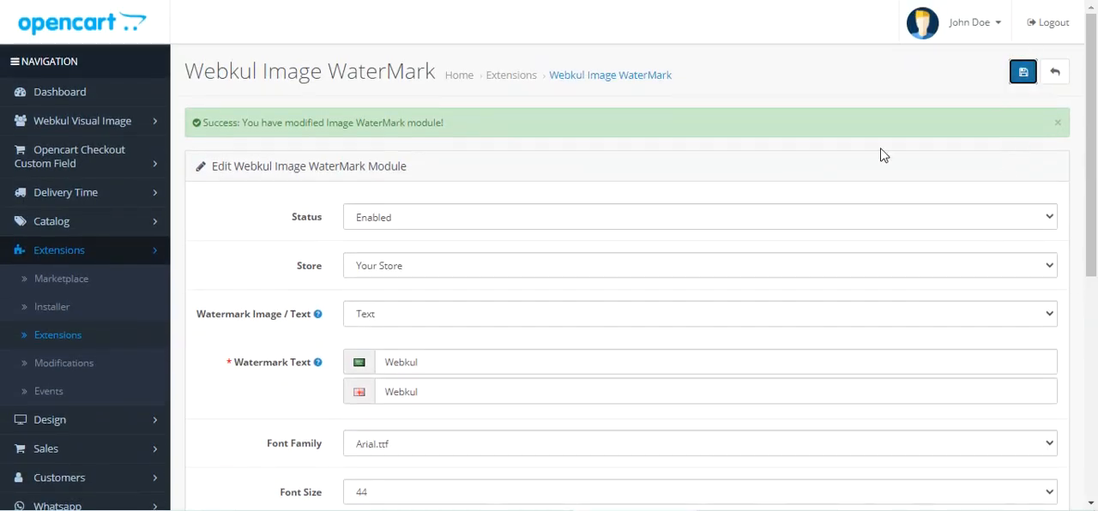
scroll(656, 261, down, 4)
scroll(650, 274, down, 2)
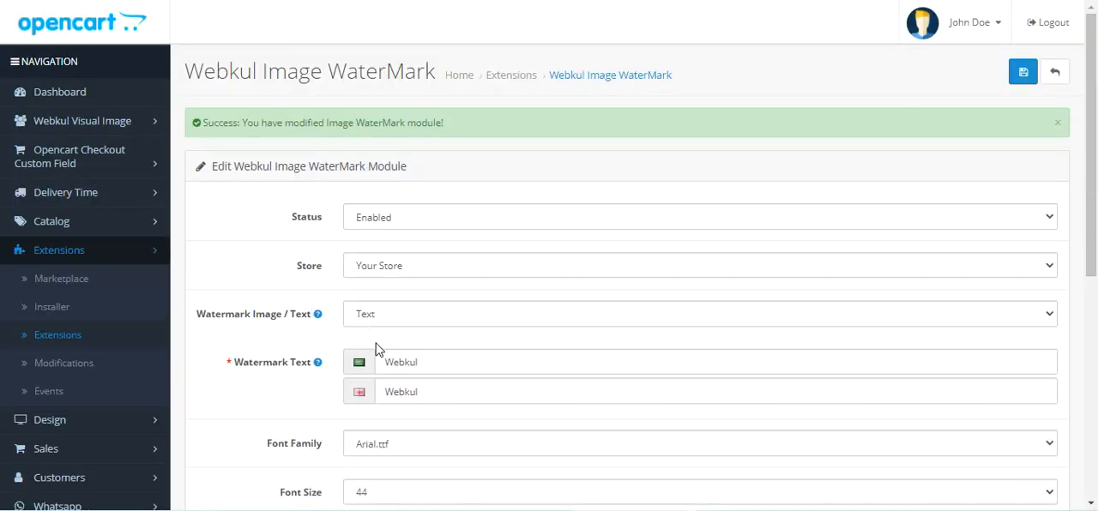
scroll(431, 336, down, 5)
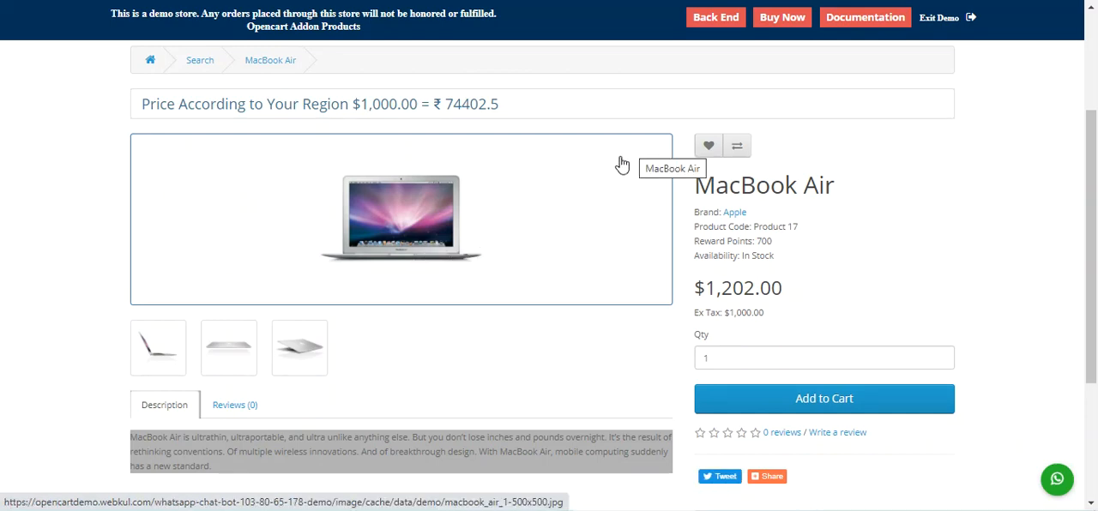
Step: Check the product images on the MacBook Air storefront page and select the product's name there
click(721, 0)
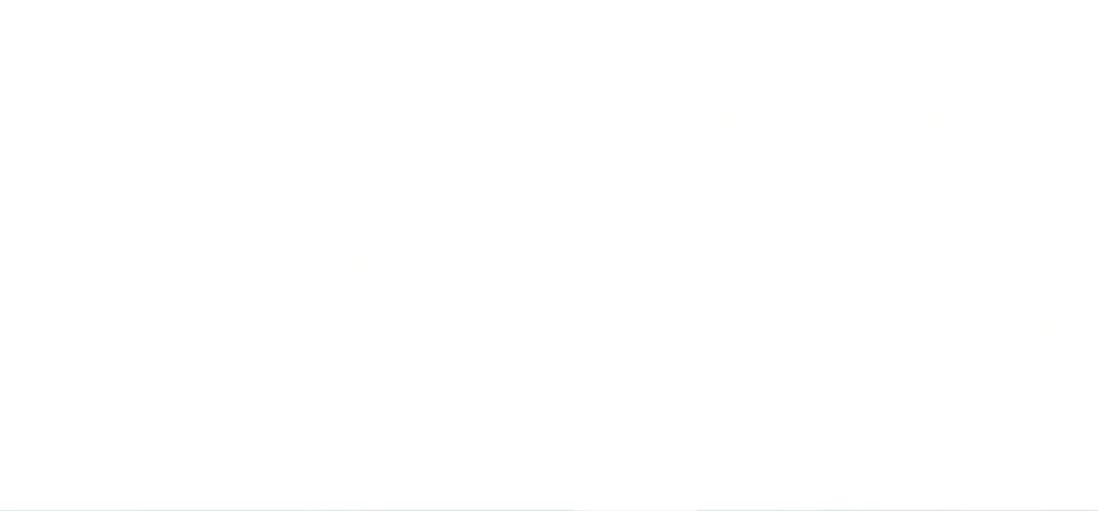
drag(840, 192, 684, 197)
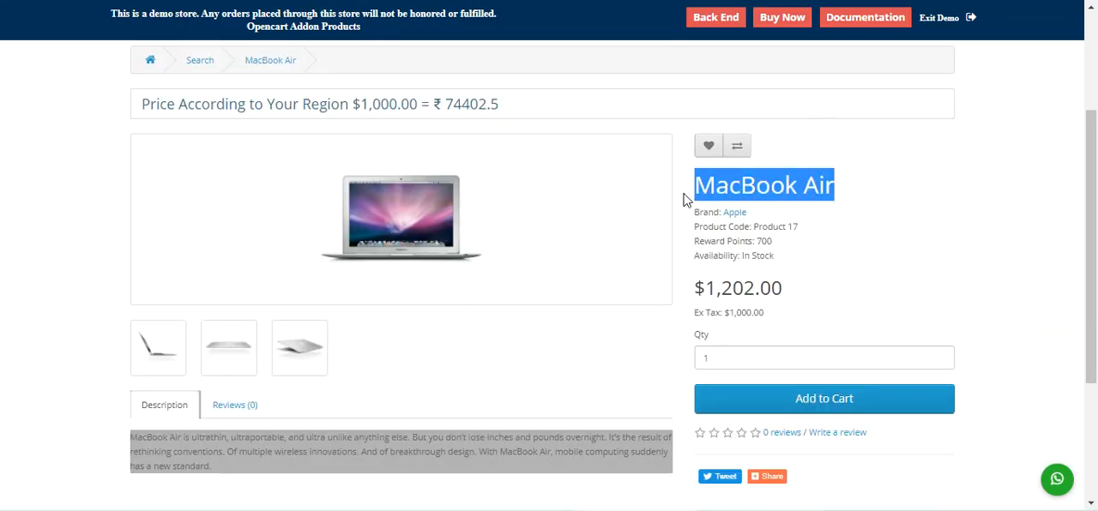
key(ctrl+Tab)
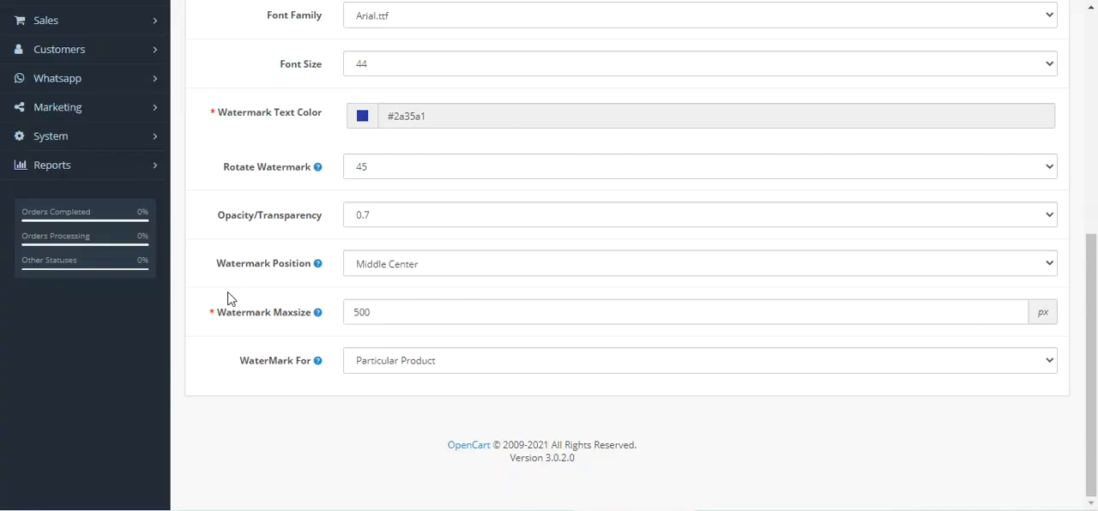
Step: Open the catalog's product list in the back end
scroll(117, 176, up, 5)
scroll(118, 309, down, 2)
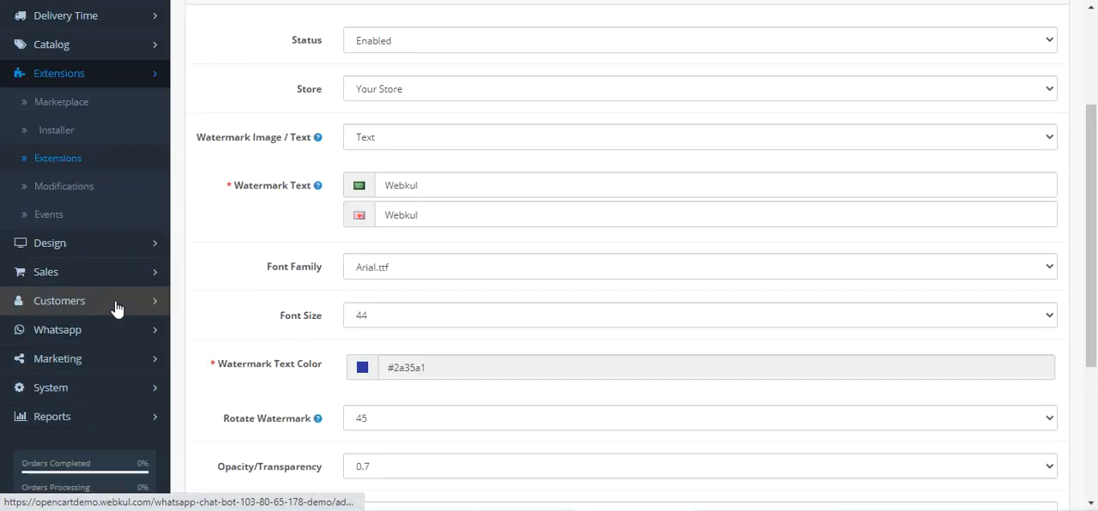
scroll(117, 309, down, 1)
scroll(108, 314, up, 4)
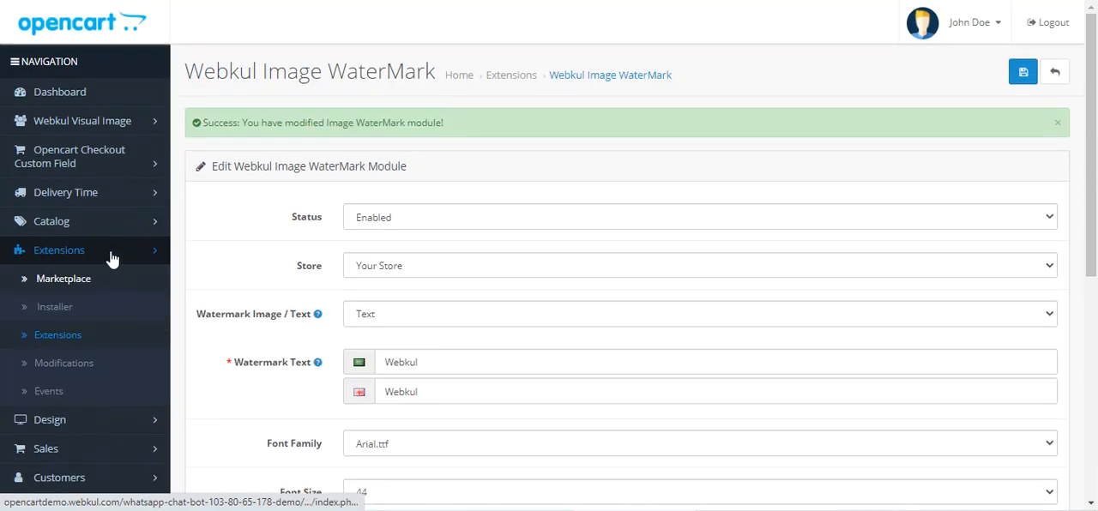
click(118, 222)
click(105, 280)
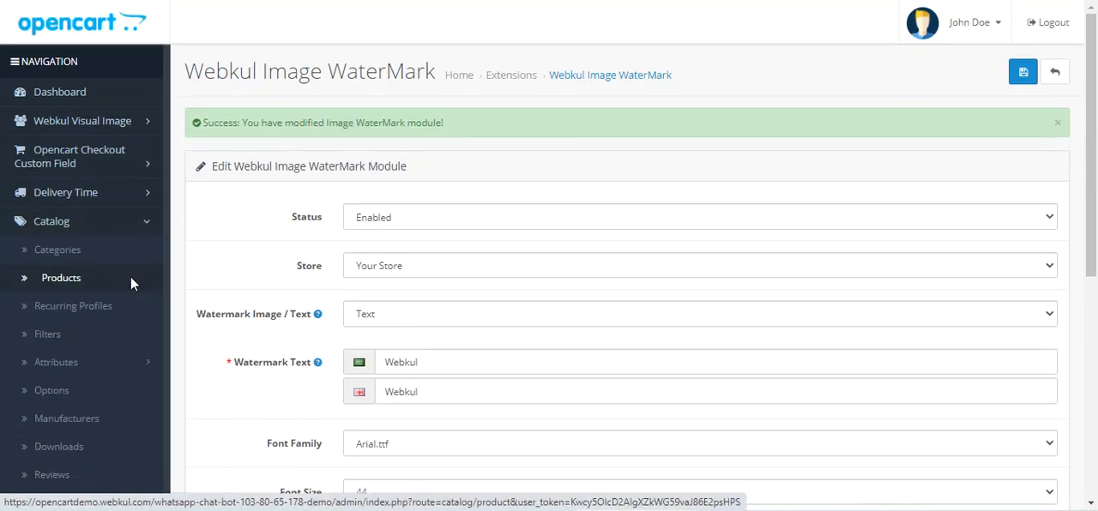
Step: Filter the product list by the name "MacBook Air" and open that product for editing
click(970, 184)
text(MacBook Air)
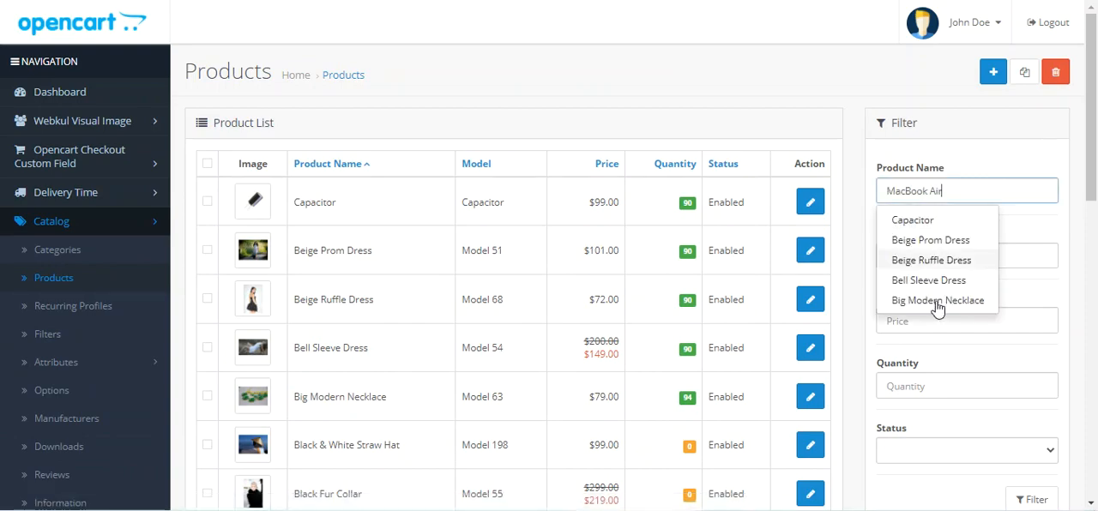
scroll(959, 230, down, 3)
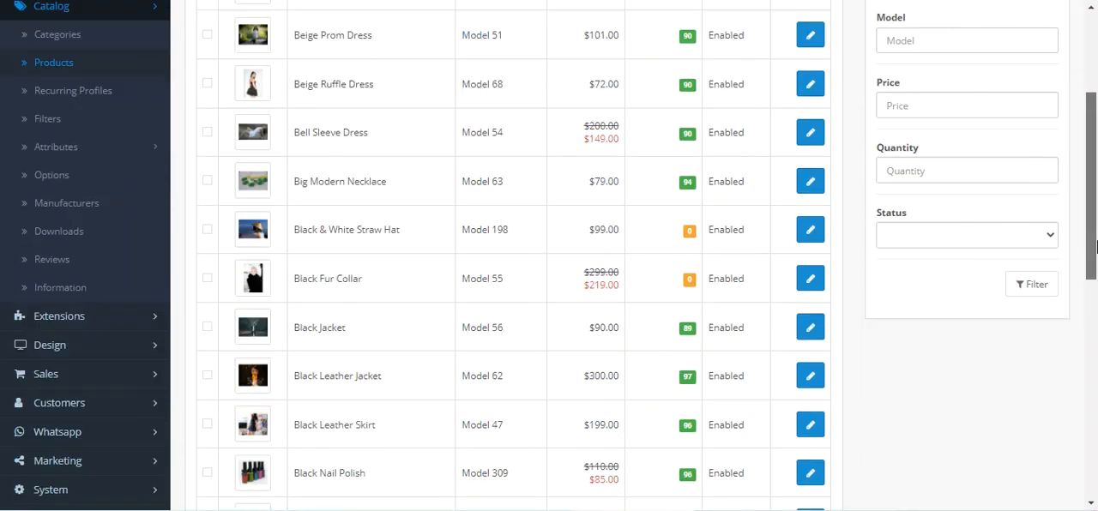
click(1033, 259)
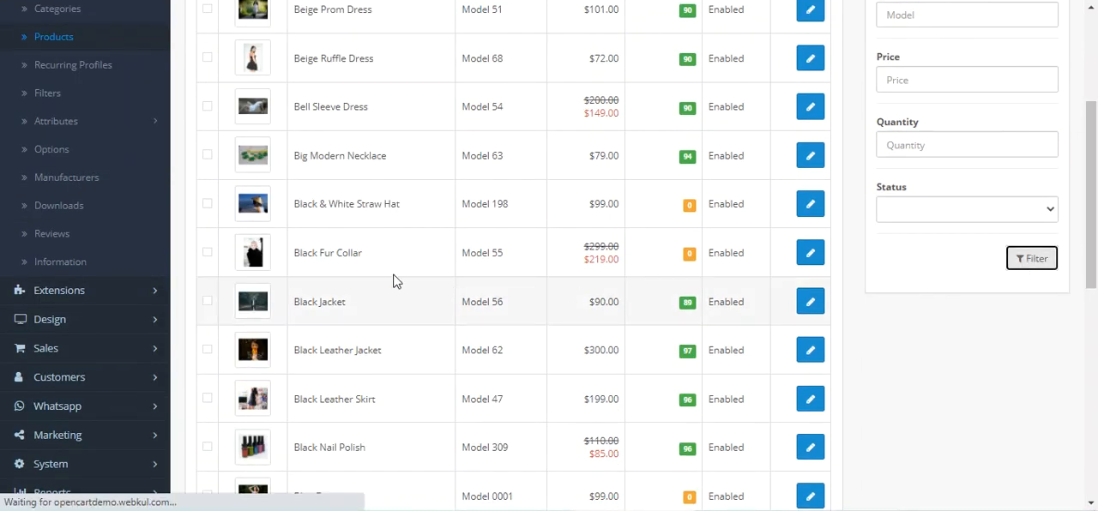
scroll(600, 245, down, 2)
click(810, 124)
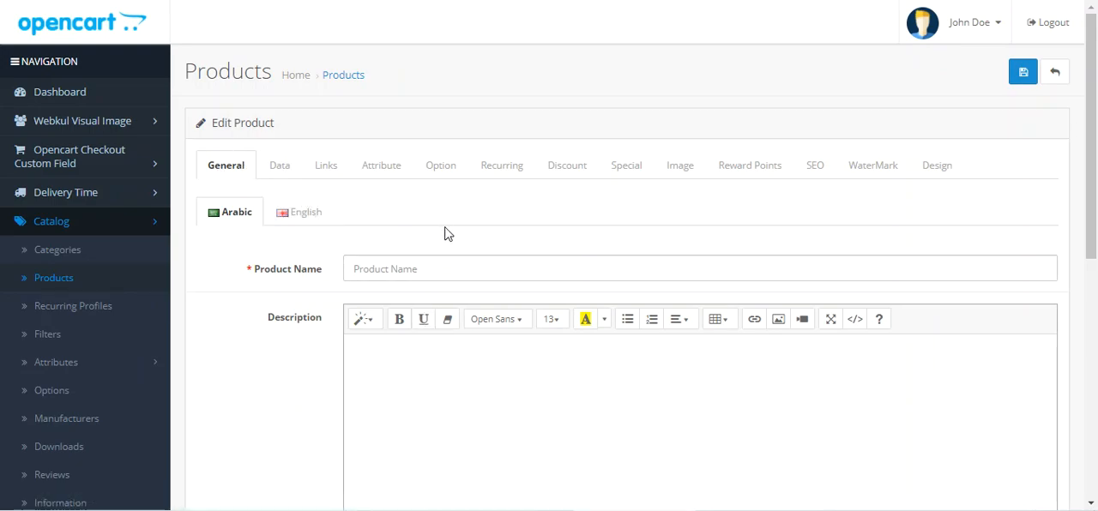
Step: Look over the MacBook Air edit form and open its product-specific watermark settings
scroll(520, 240, down, 1)
scroll(520, 236, down, 1)
scroll(520, 234, up, 2)
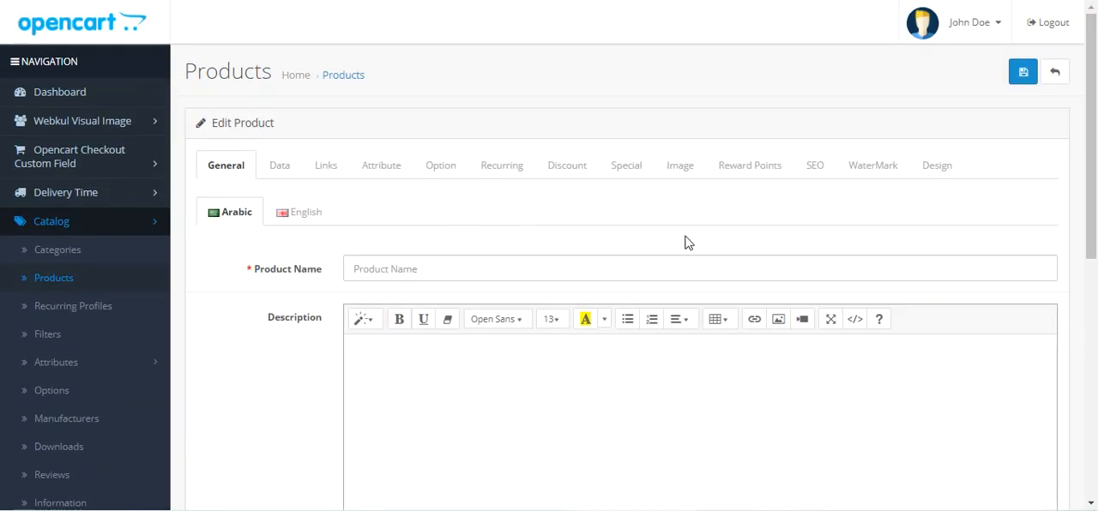
click(883, 169)
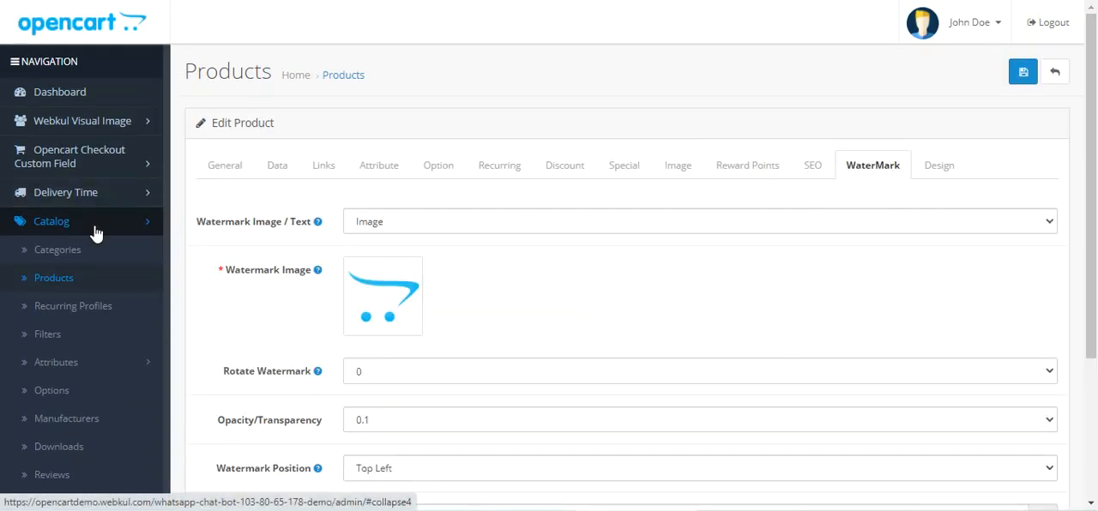
Step: Return to the product list filtered by MacBook Air and reopen the product for editing
click(51, 277)
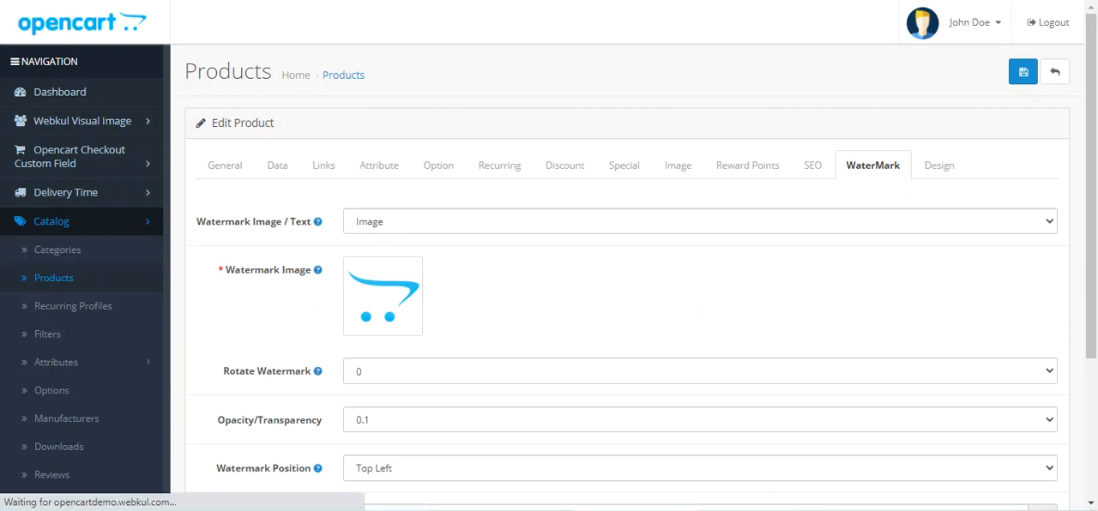
scroll(68, 295, down, 1)
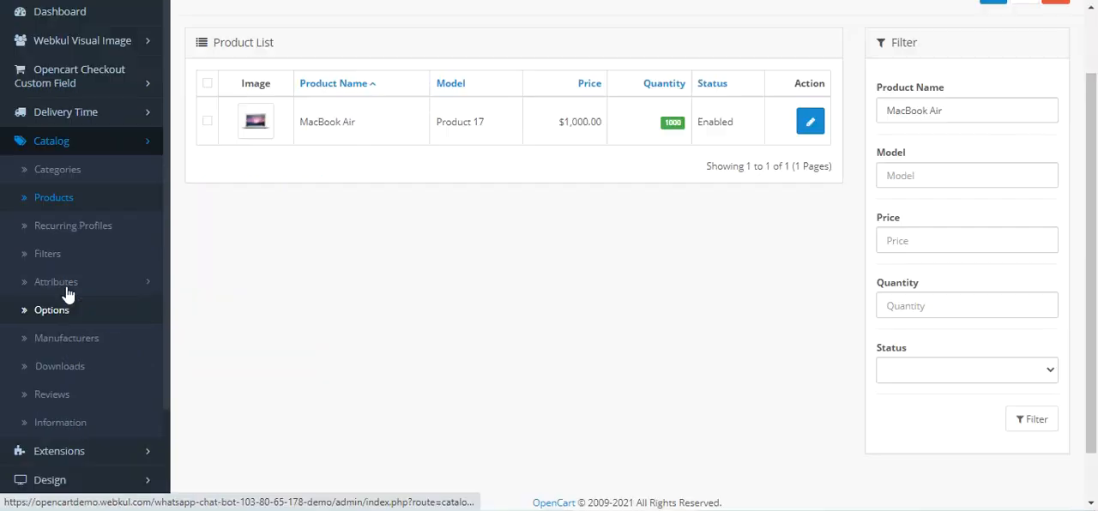
click(810, 126)
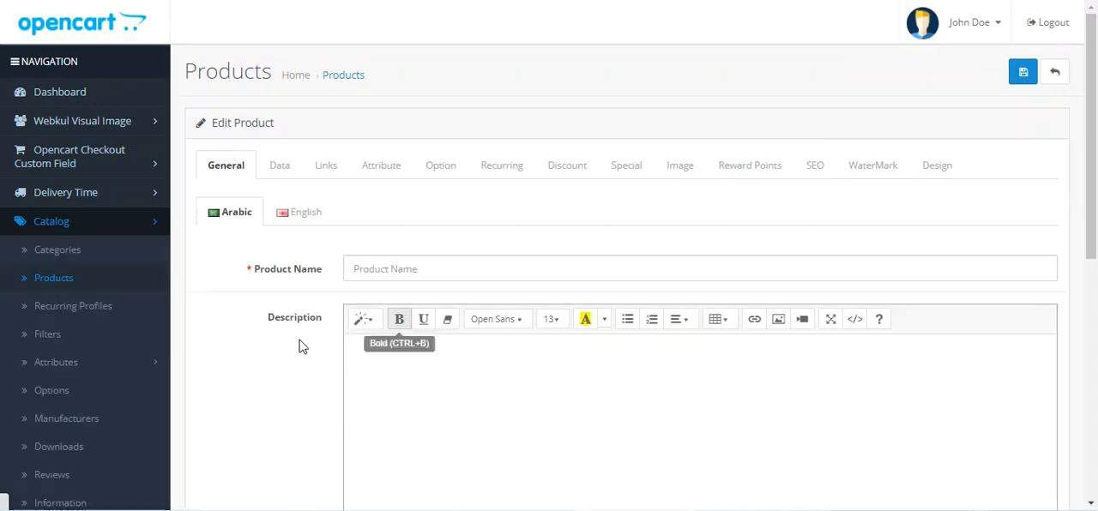
Step: Open MacBook Air's product-specific watermark settings and choose Image as the watermark type
click(884, 169)
scroll(1094, 139, down, 2)
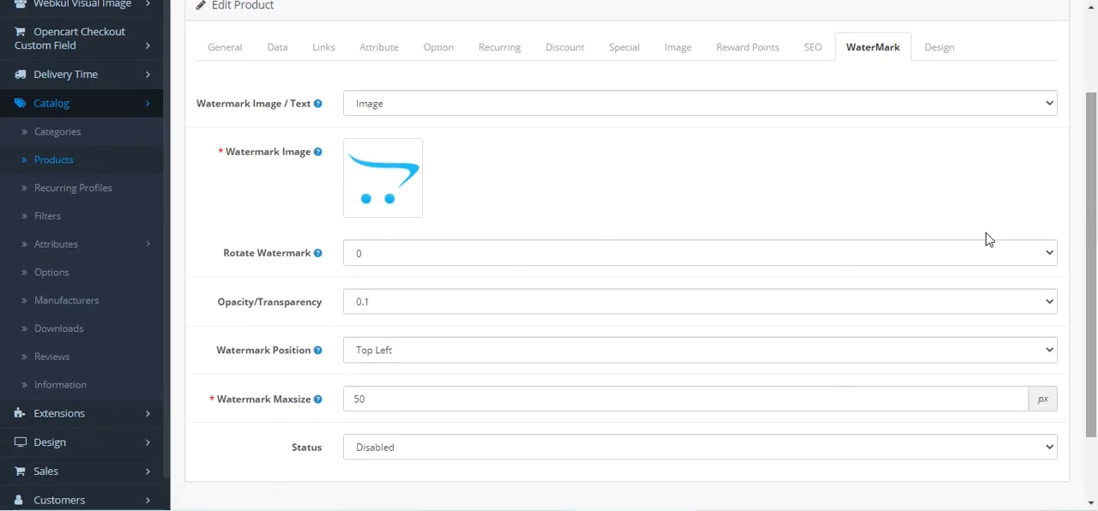
mouse_move(227, 110)
drag(228, 110, 304, 110)
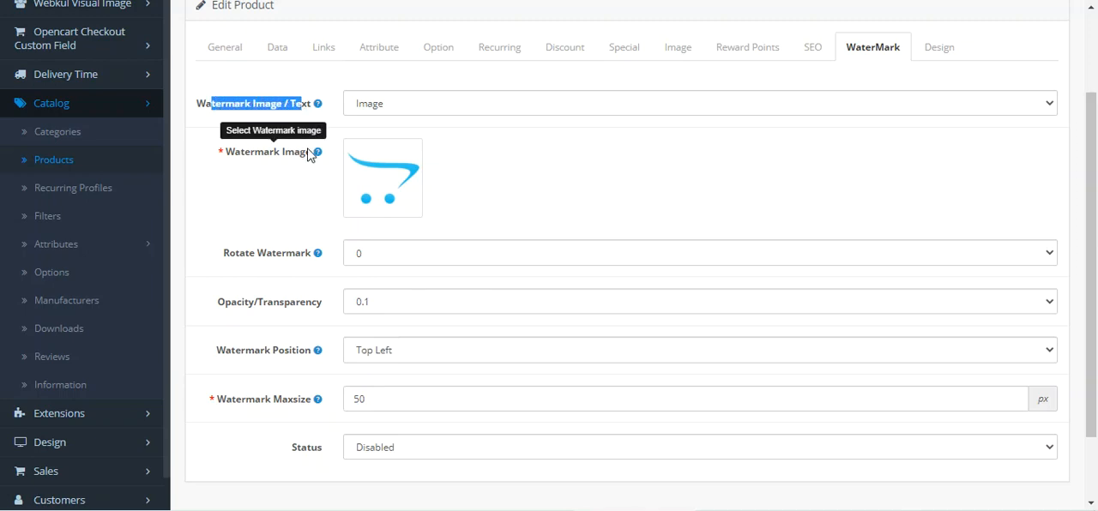
click(418, 109)
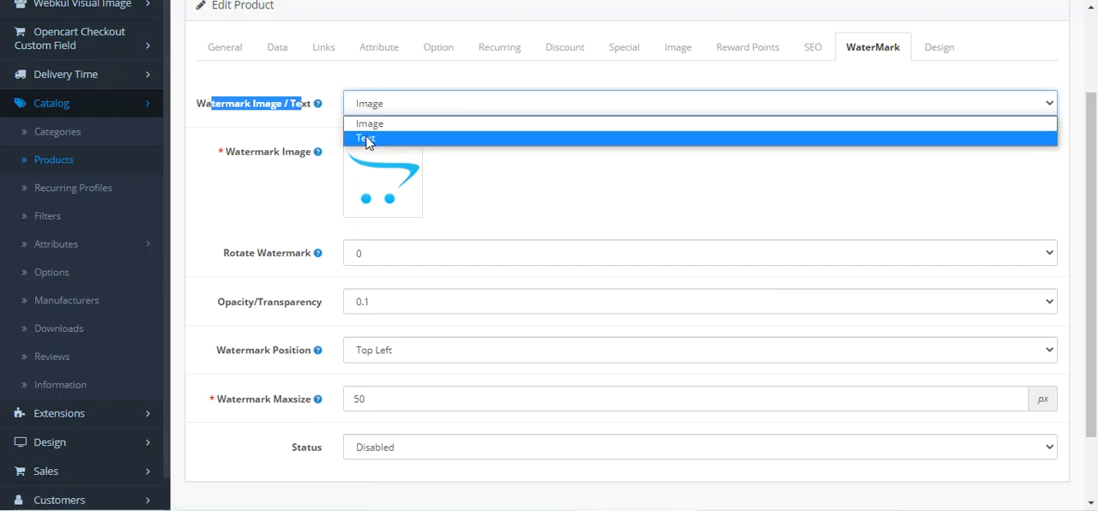
click(385, 127)
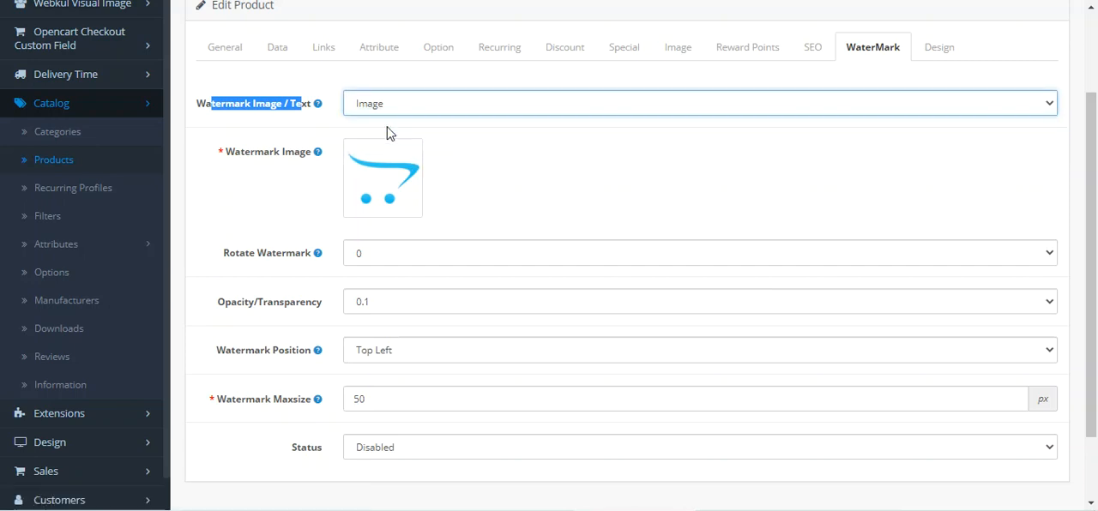
Step: Upload webkul-logo-2020 2.png to the image manager and pick the Webkul logo as the product's watermark image
click(380, 187)
click(457, 183)
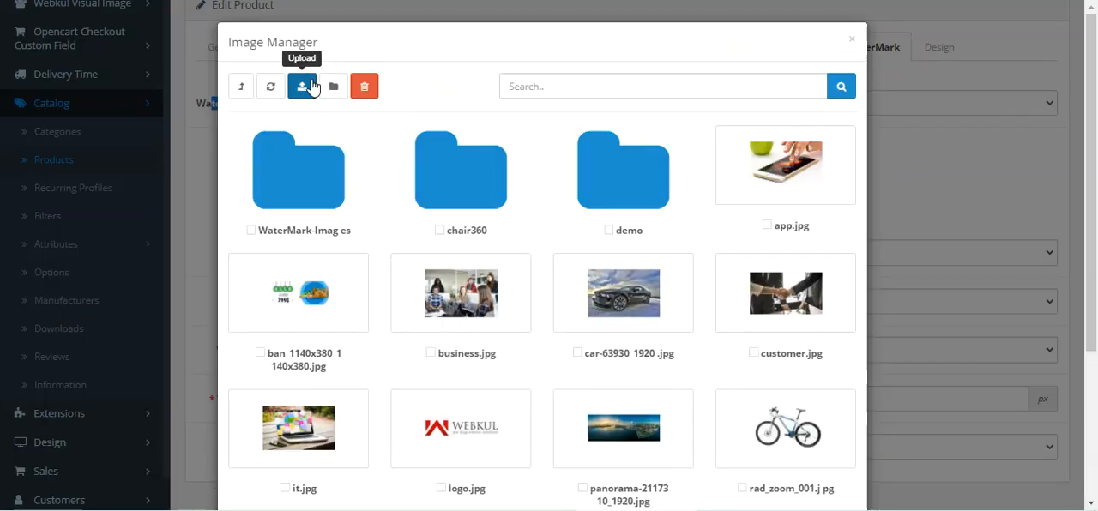
scroll(506, 371, down, 2)
scroll(512, 368, up, 2)
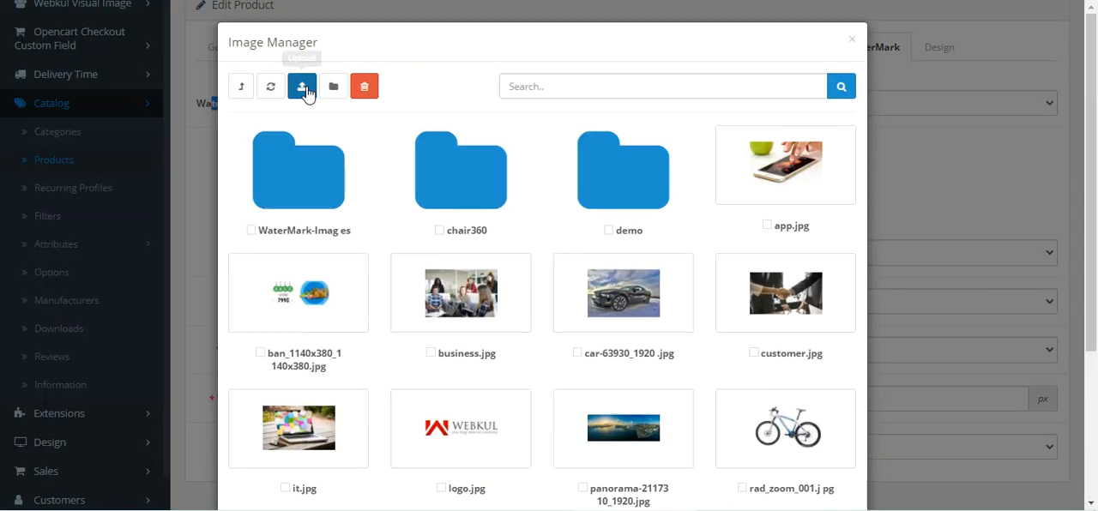
click(309, 93)
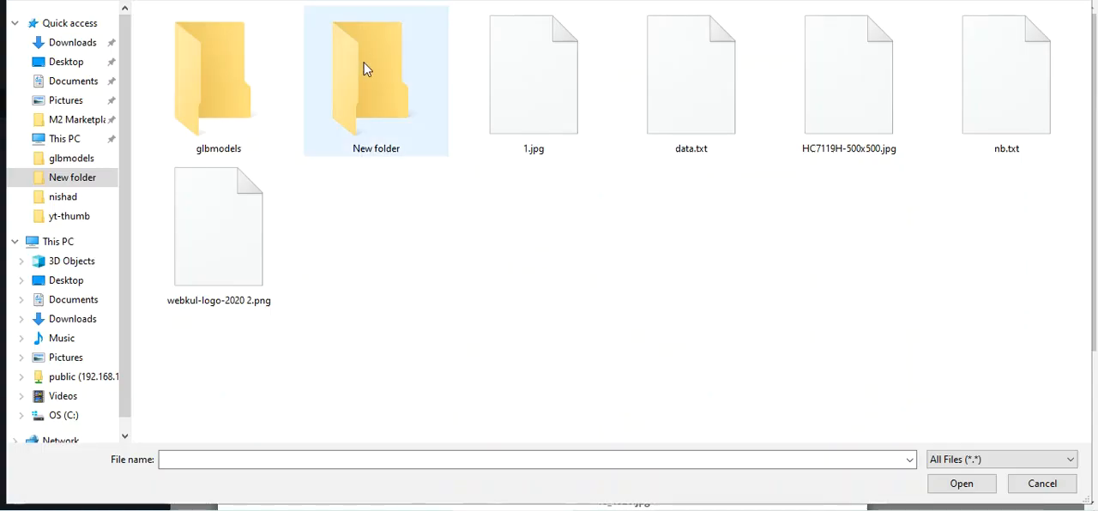
double_click(209, 288)
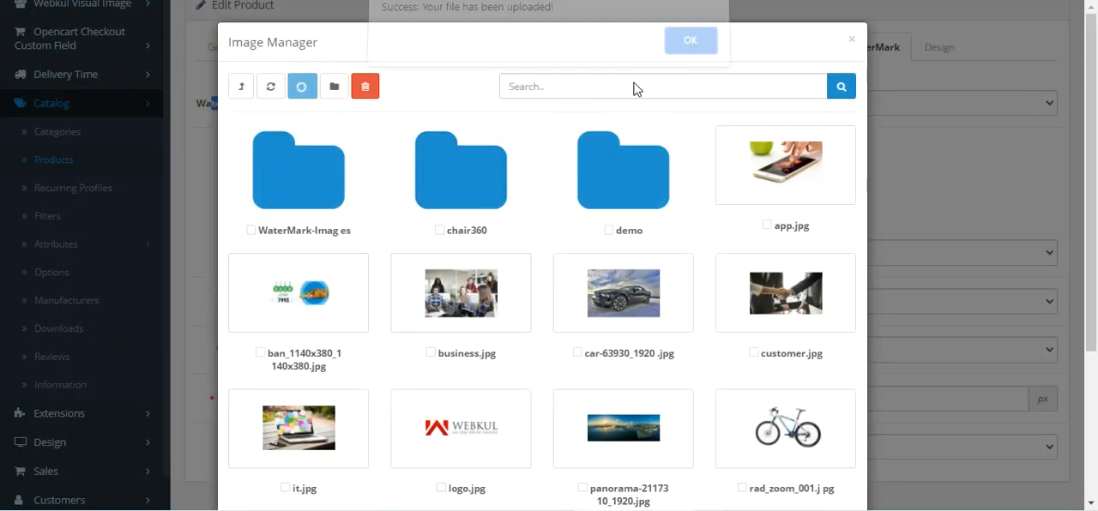
click(693, 45)
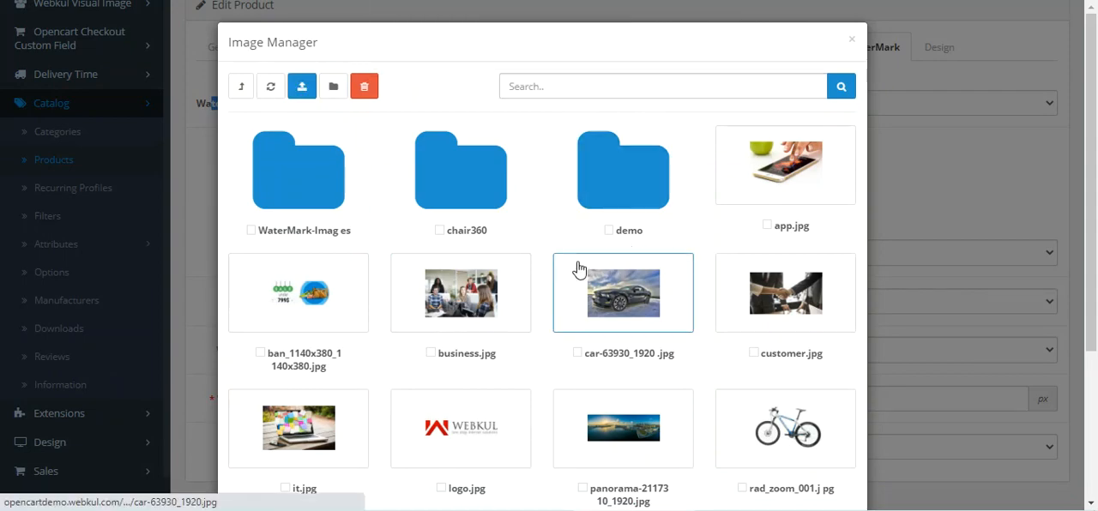
scroll(579, 269, down, 3)
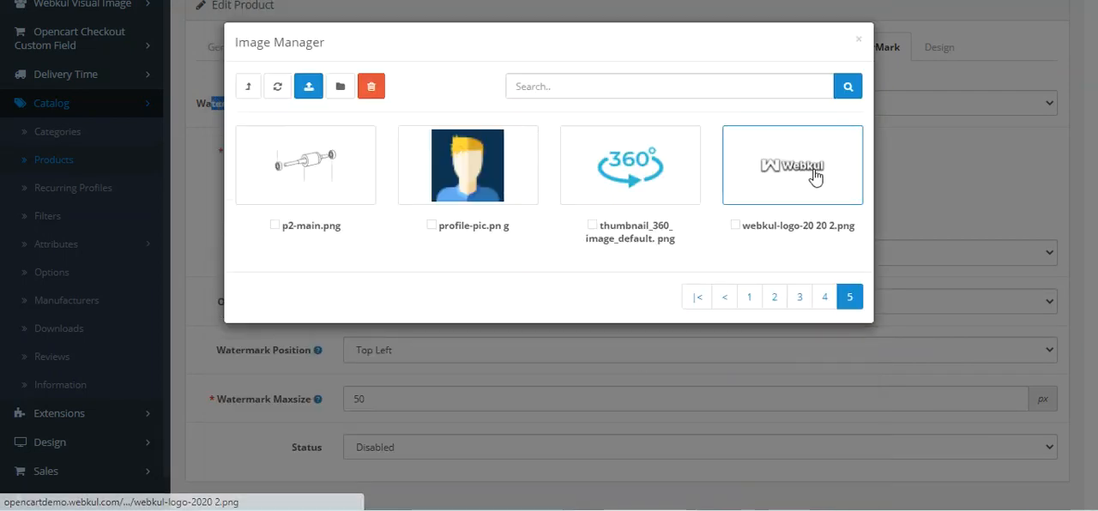
click(780, 176)
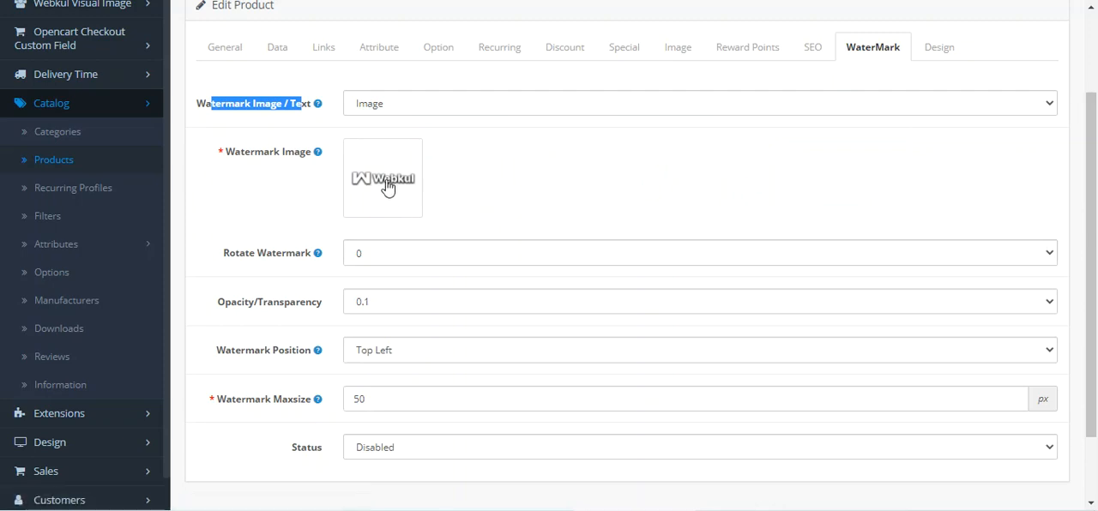
Step: Set the image watermark's rotation to 45, its opacity to 0.8 and its position to Middle Left
click(373, 259)
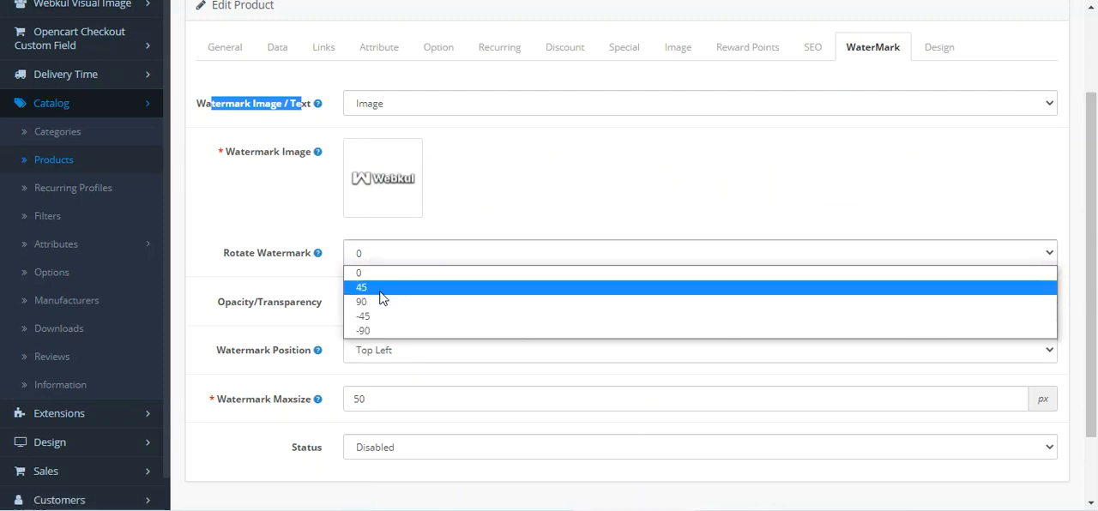
click(382, 289)
click(375, 307)
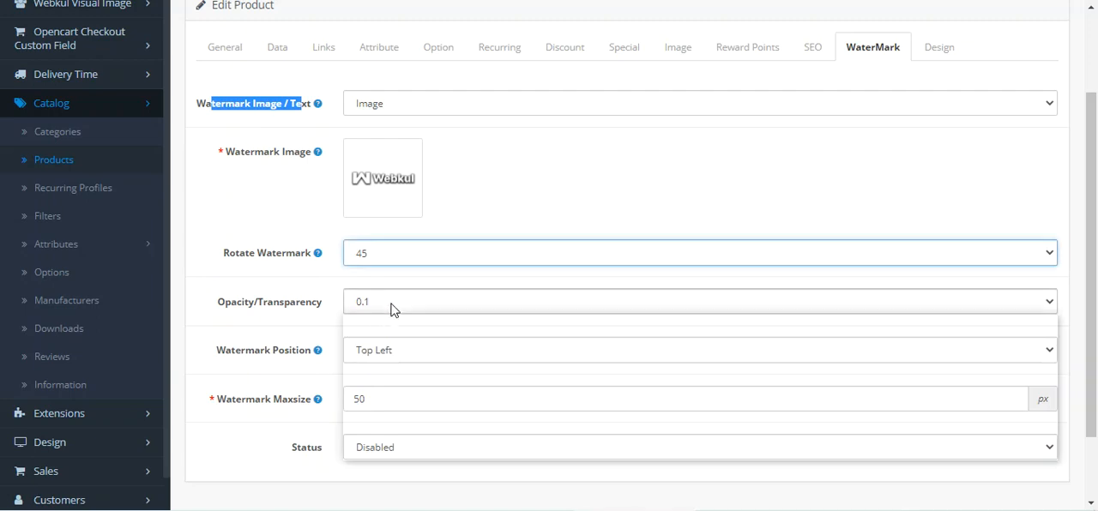
click(386, 424)
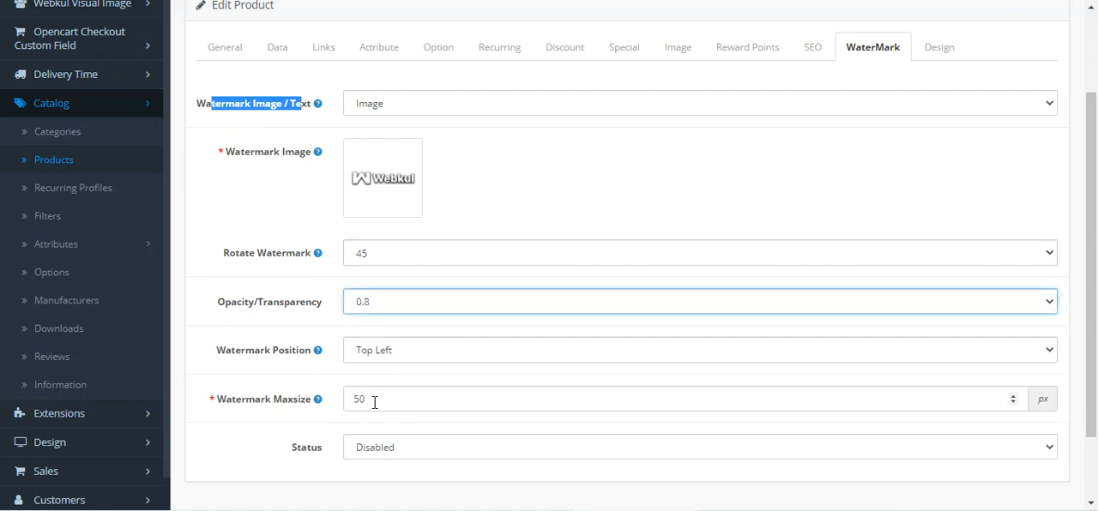
click(408, 350)
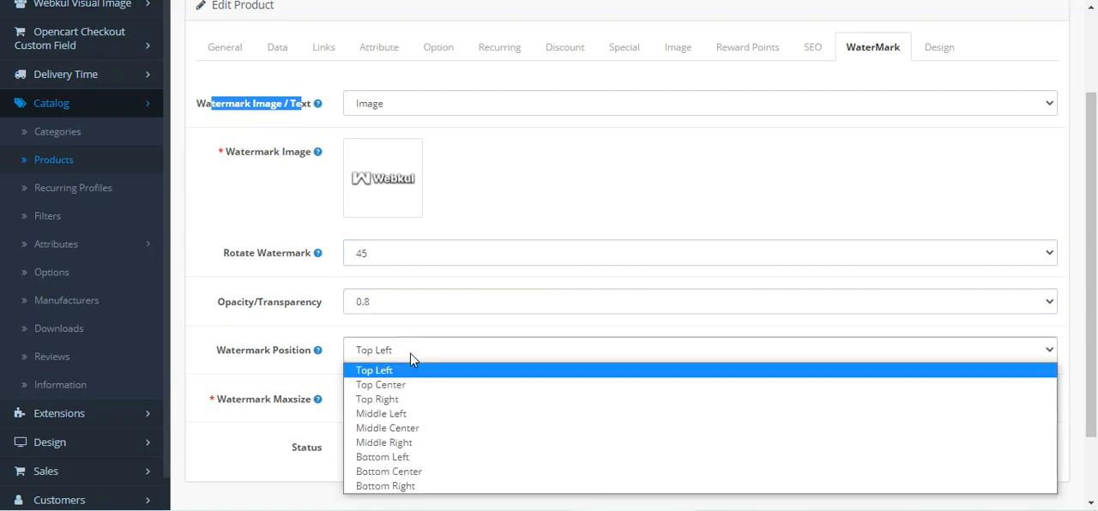
click(408, 420)
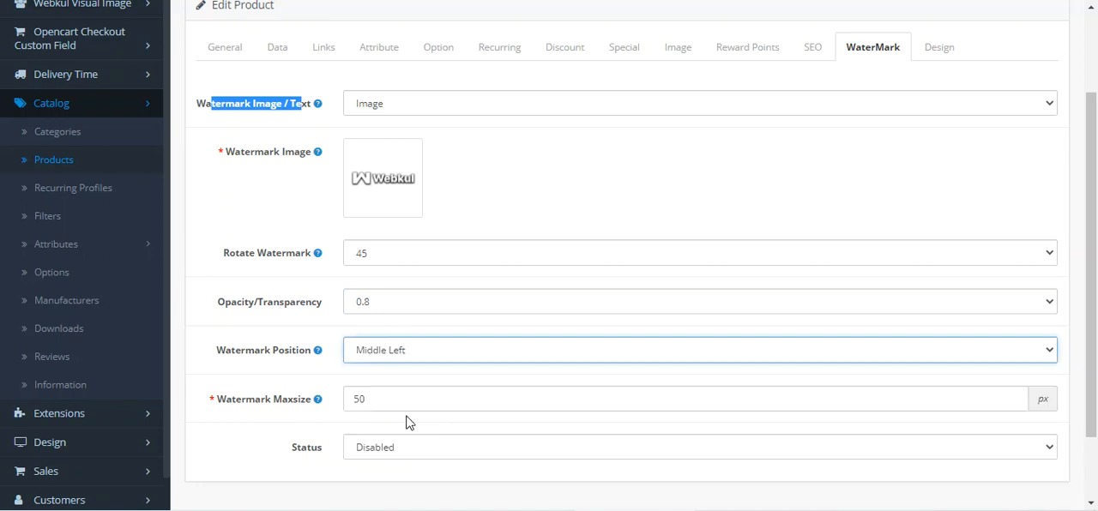
Step: Set the watermark's maximum size to 300 px, enable its status and save the product
scroll(392, 321, down, 2)
click(400, 320)
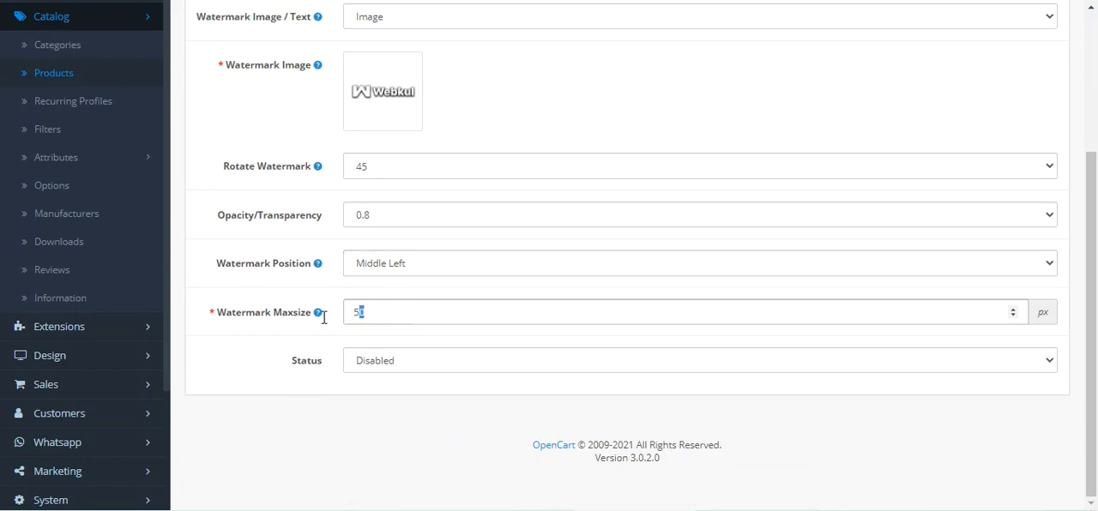
click(303, 322)
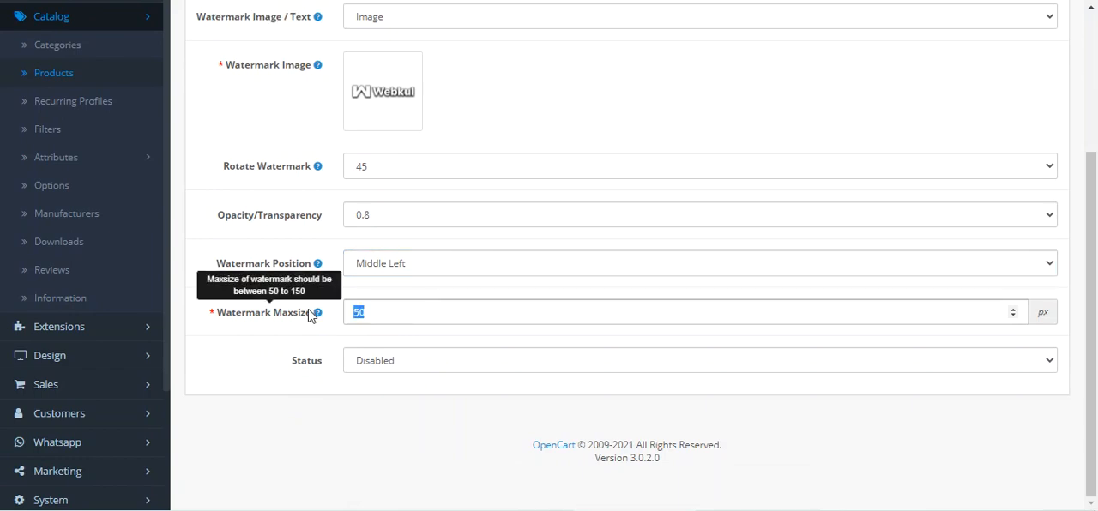
text(300)
click(412, 362)
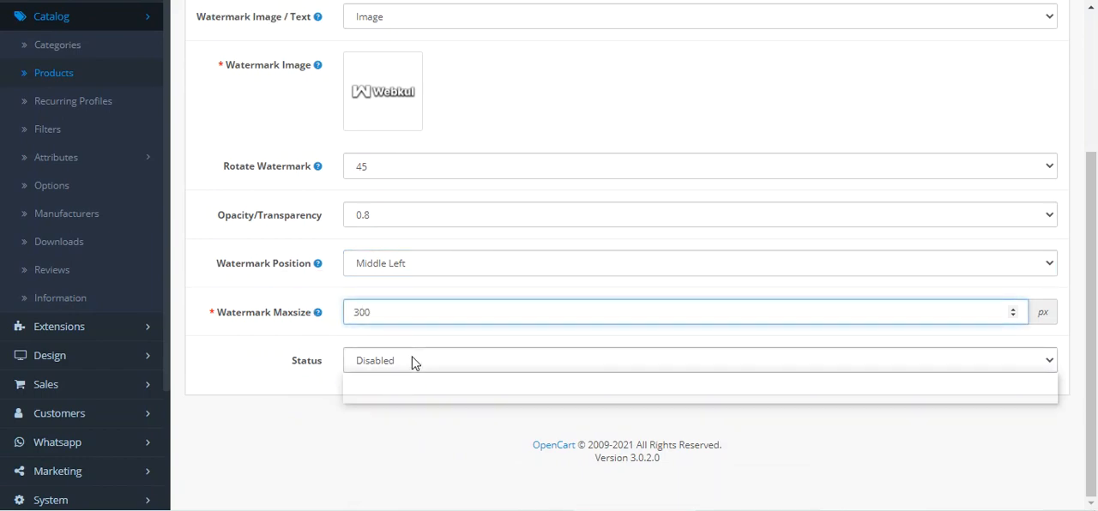
click(404, 382)
click(429, 413)
scroll(432, 410, up, 5)
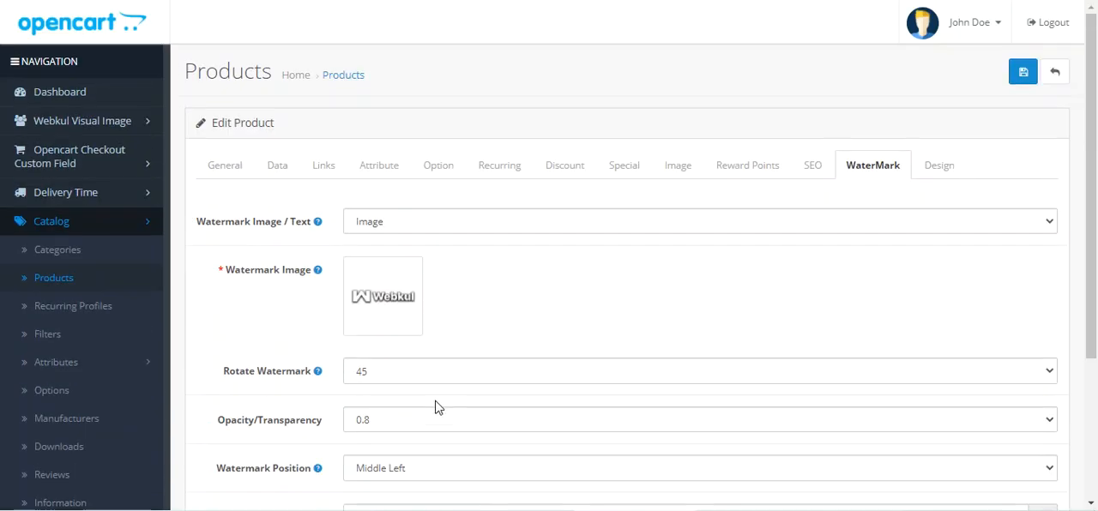
click(1024, 72)
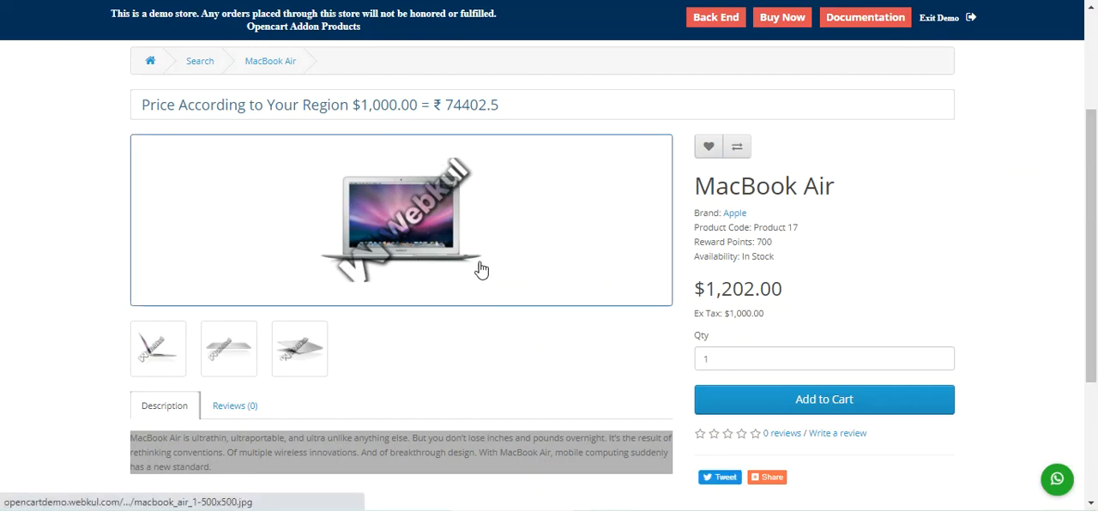
Step: Browse the enlarged MacBook Air images on the storefront to check their watermarks, then close the gallery
click(186, 350)
click(1070, 260)
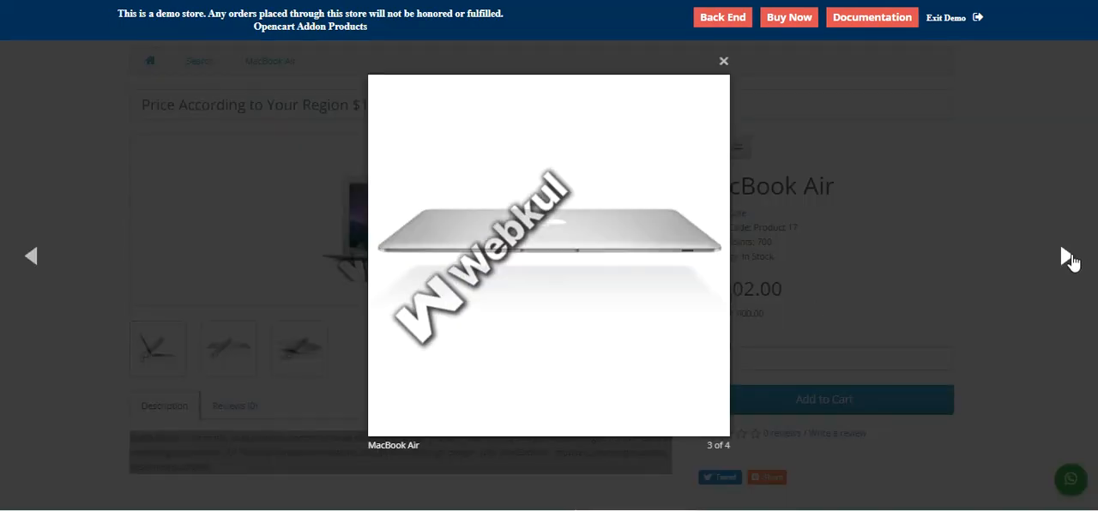
click(1070, 260)
click(1070, 259)
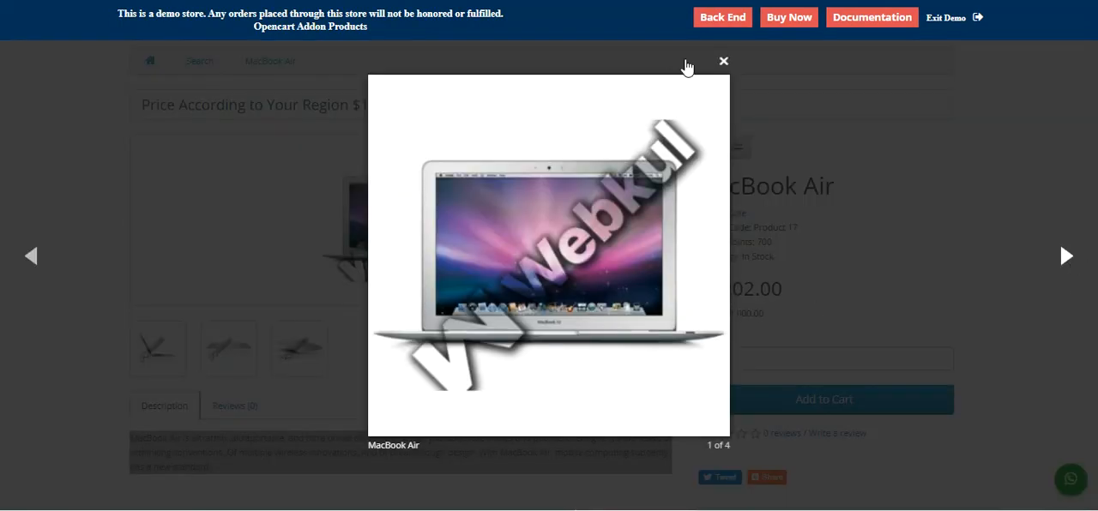
click(723, 61)
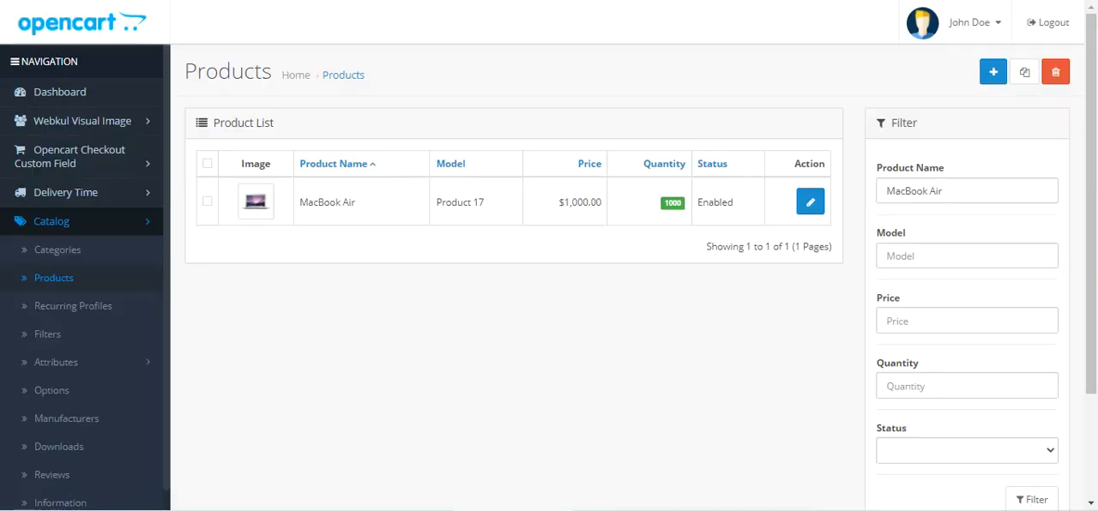
Step: Reopen MacBook Air for editing in the back end and change its watermark type to Text
click(811, 204)
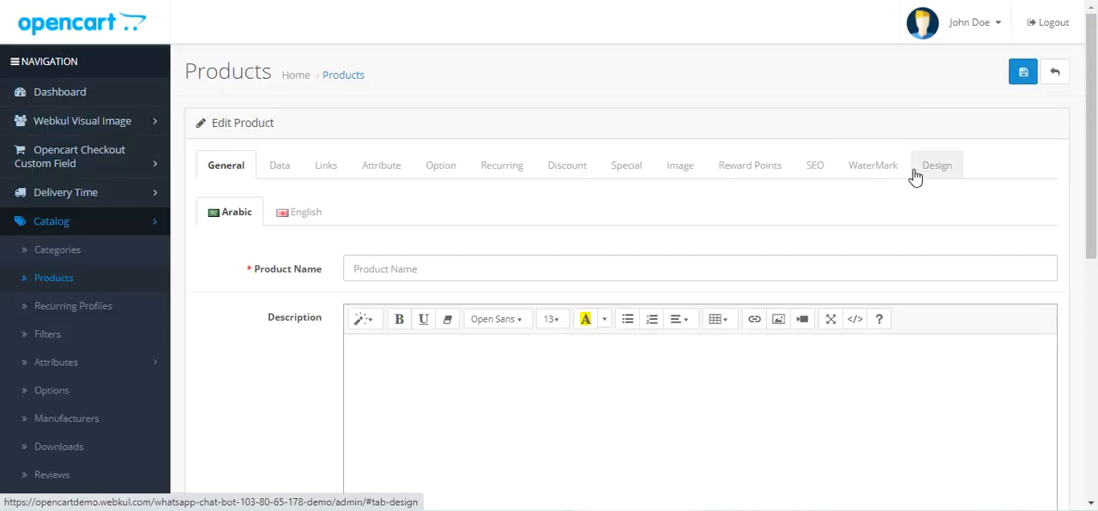
click(886, 169)
scroll(496, 334, down, 1)
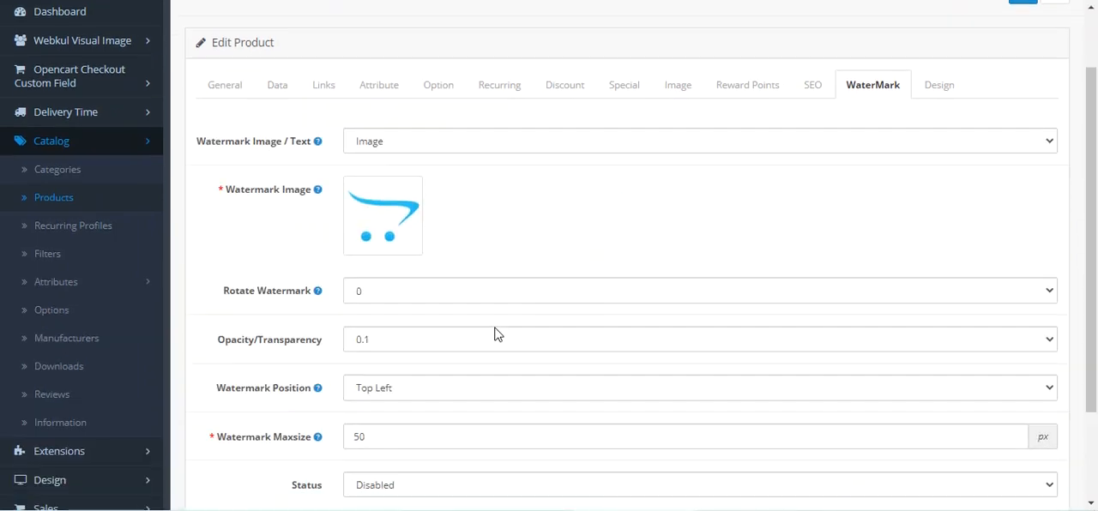
click(420, 152)
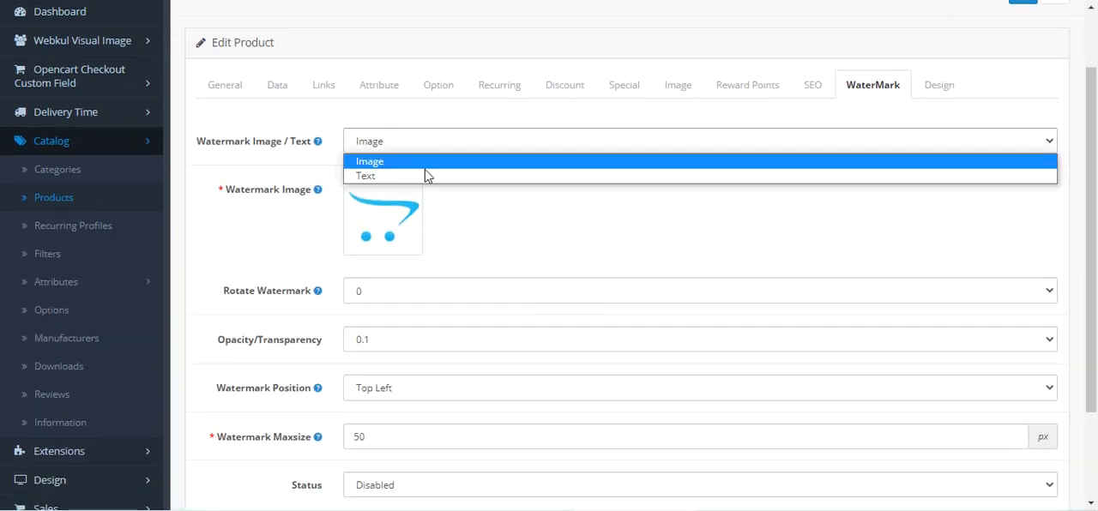
click(425, 173)
click(432, 192)
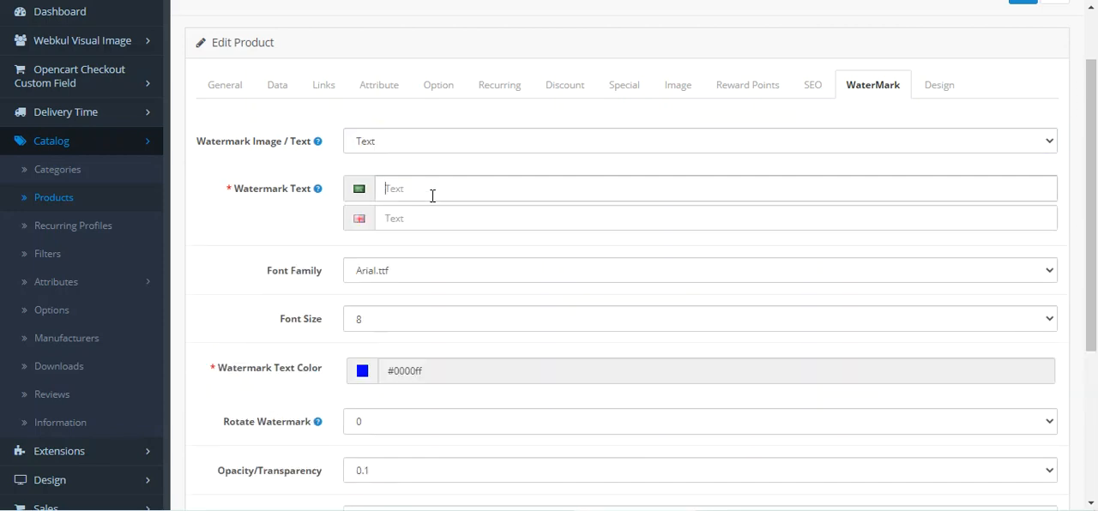
Step: Examine the text watermark's options: text per language, font family, font size, color, rotation, opacity, position and maximum size
drag(253, 190, 306, 193)
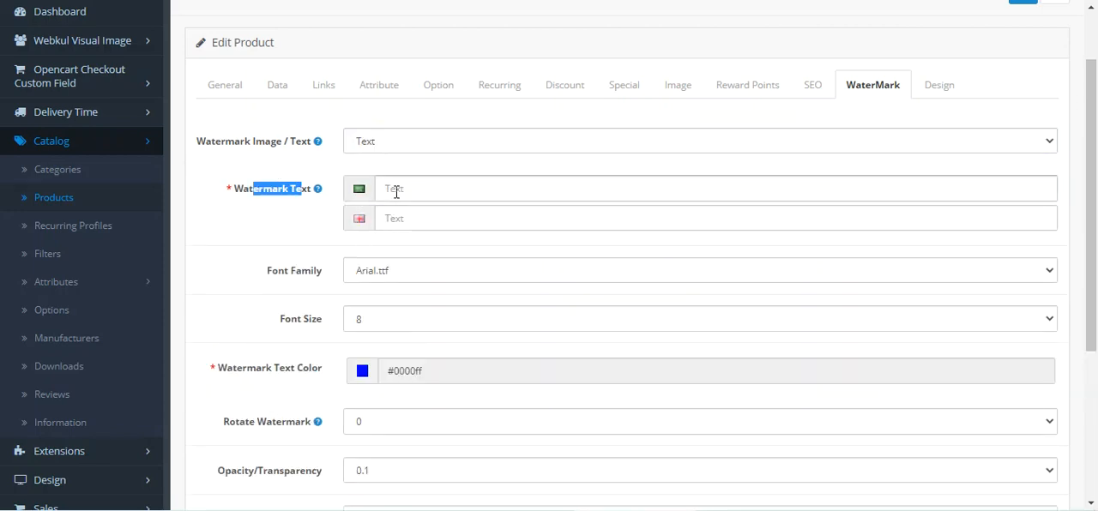
click(394, 189)
click(405, 217)
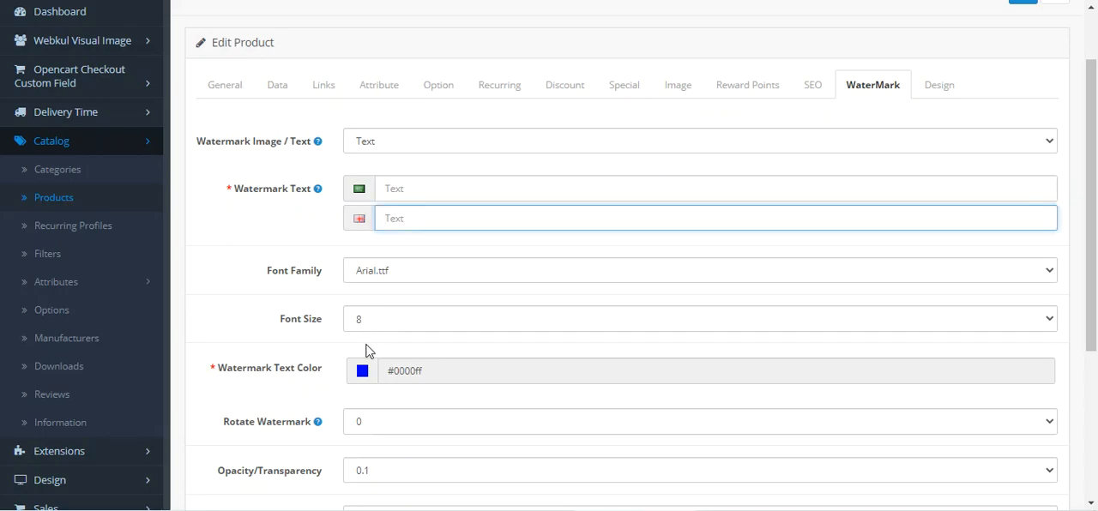
click(388, 273)
click(390, 273)
scroll(378, 296, down, 2)
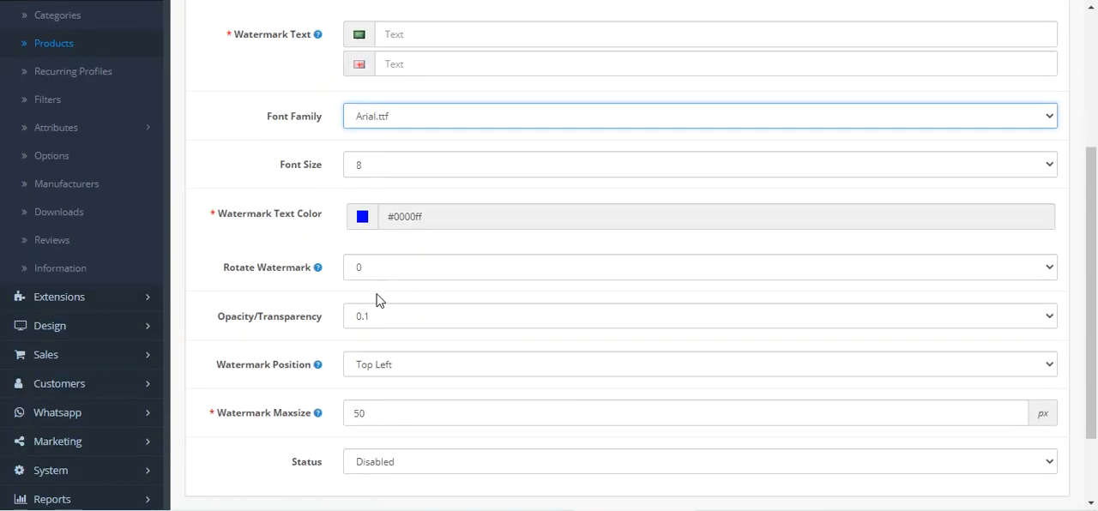
drag(228, 213, 323, 221)
drag(246, 263, 314, 262)
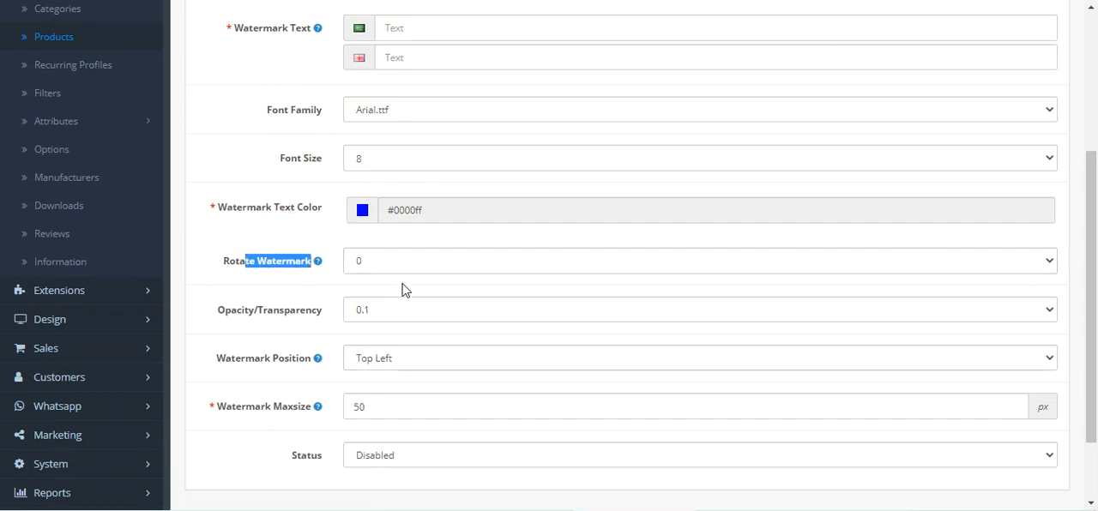
drag(230, 311, 319, 318)
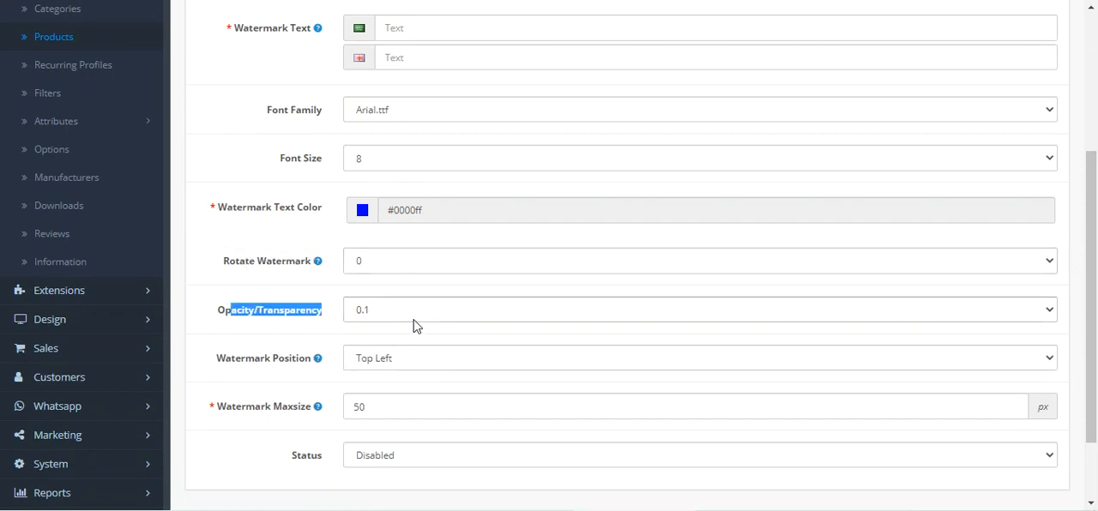
scroll(414, 324, down, 1)
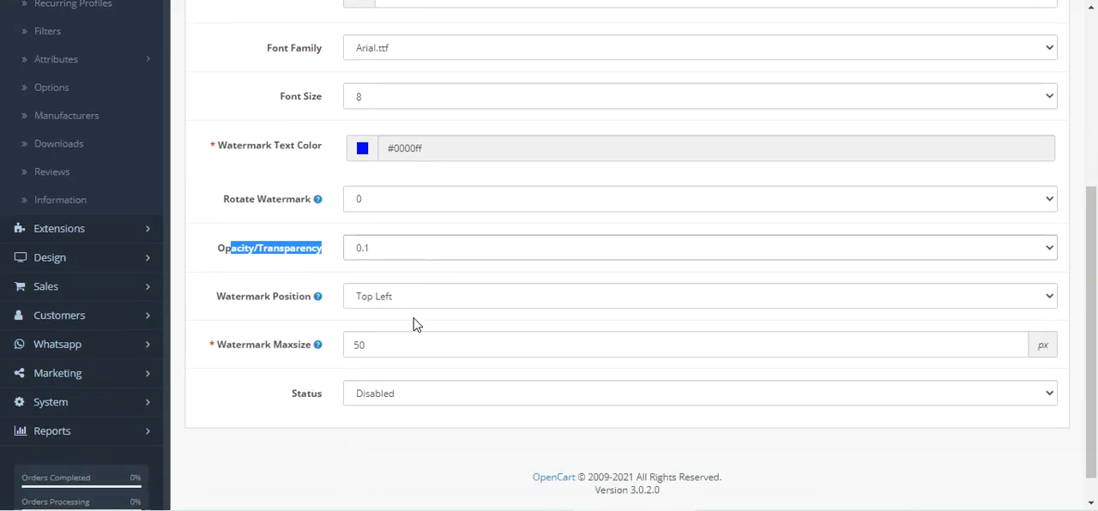
drag(227, 279, 305, 286)
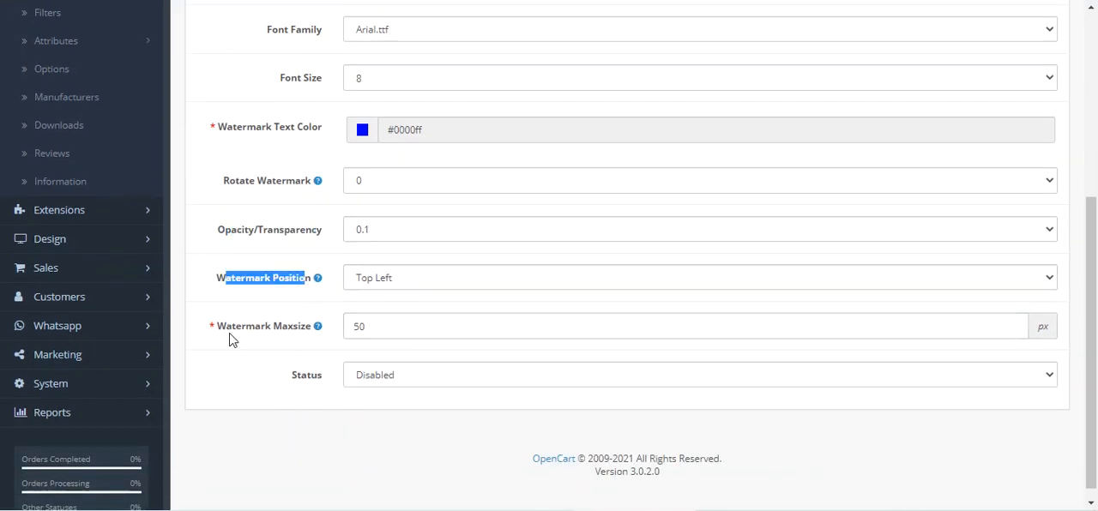
drag(226, 330, 305, 341)
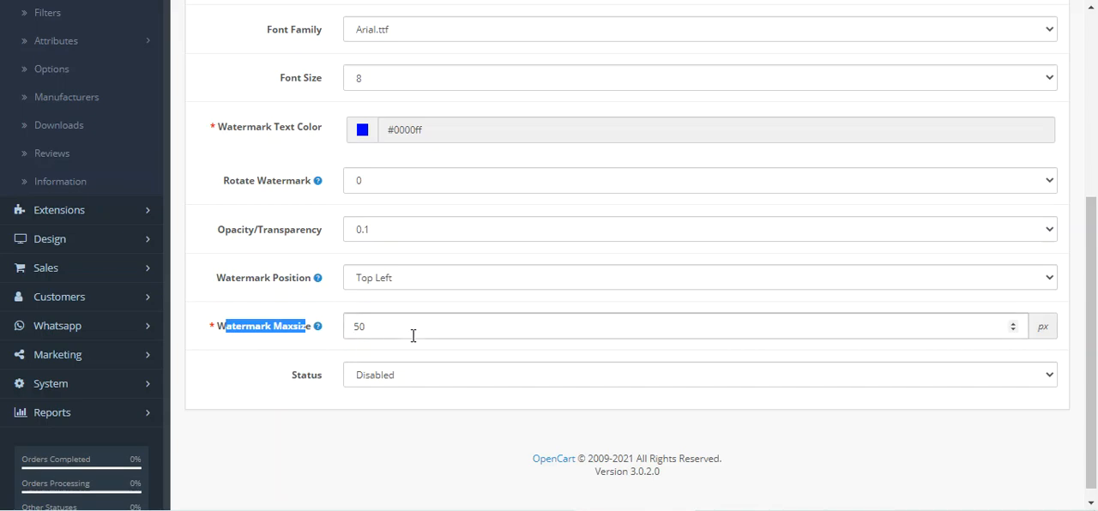
Step: Set the status of MacBook Air's text watermark to Enabled
drag(295, 378, 372, 385)
click(372, 385)
click(397, 395)
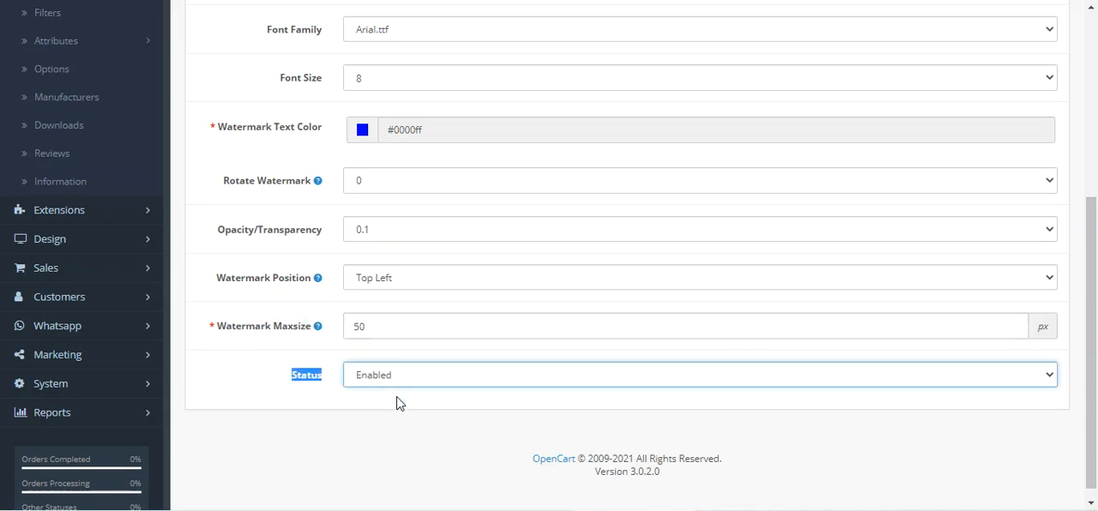
scroll(400, 396, up, 4)
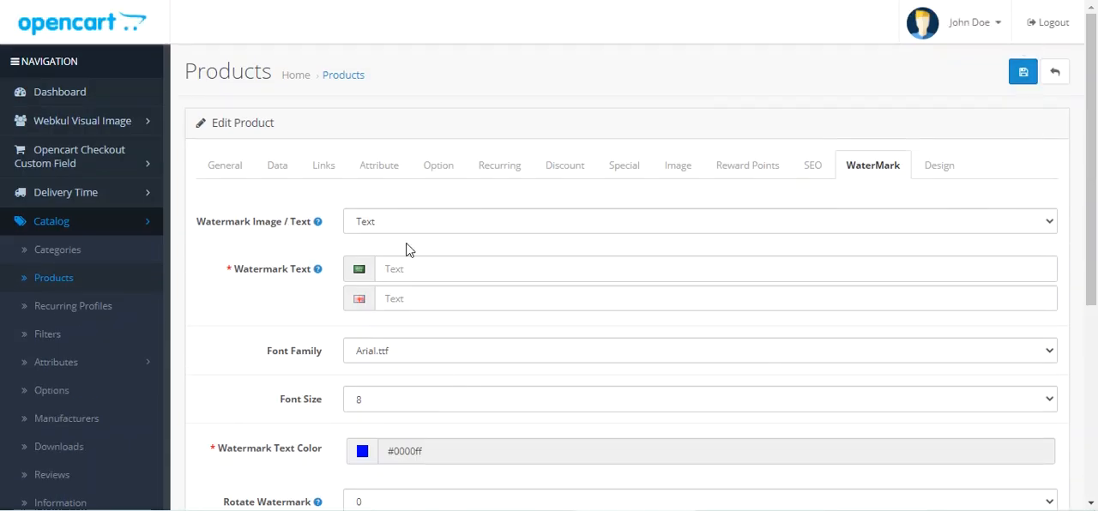